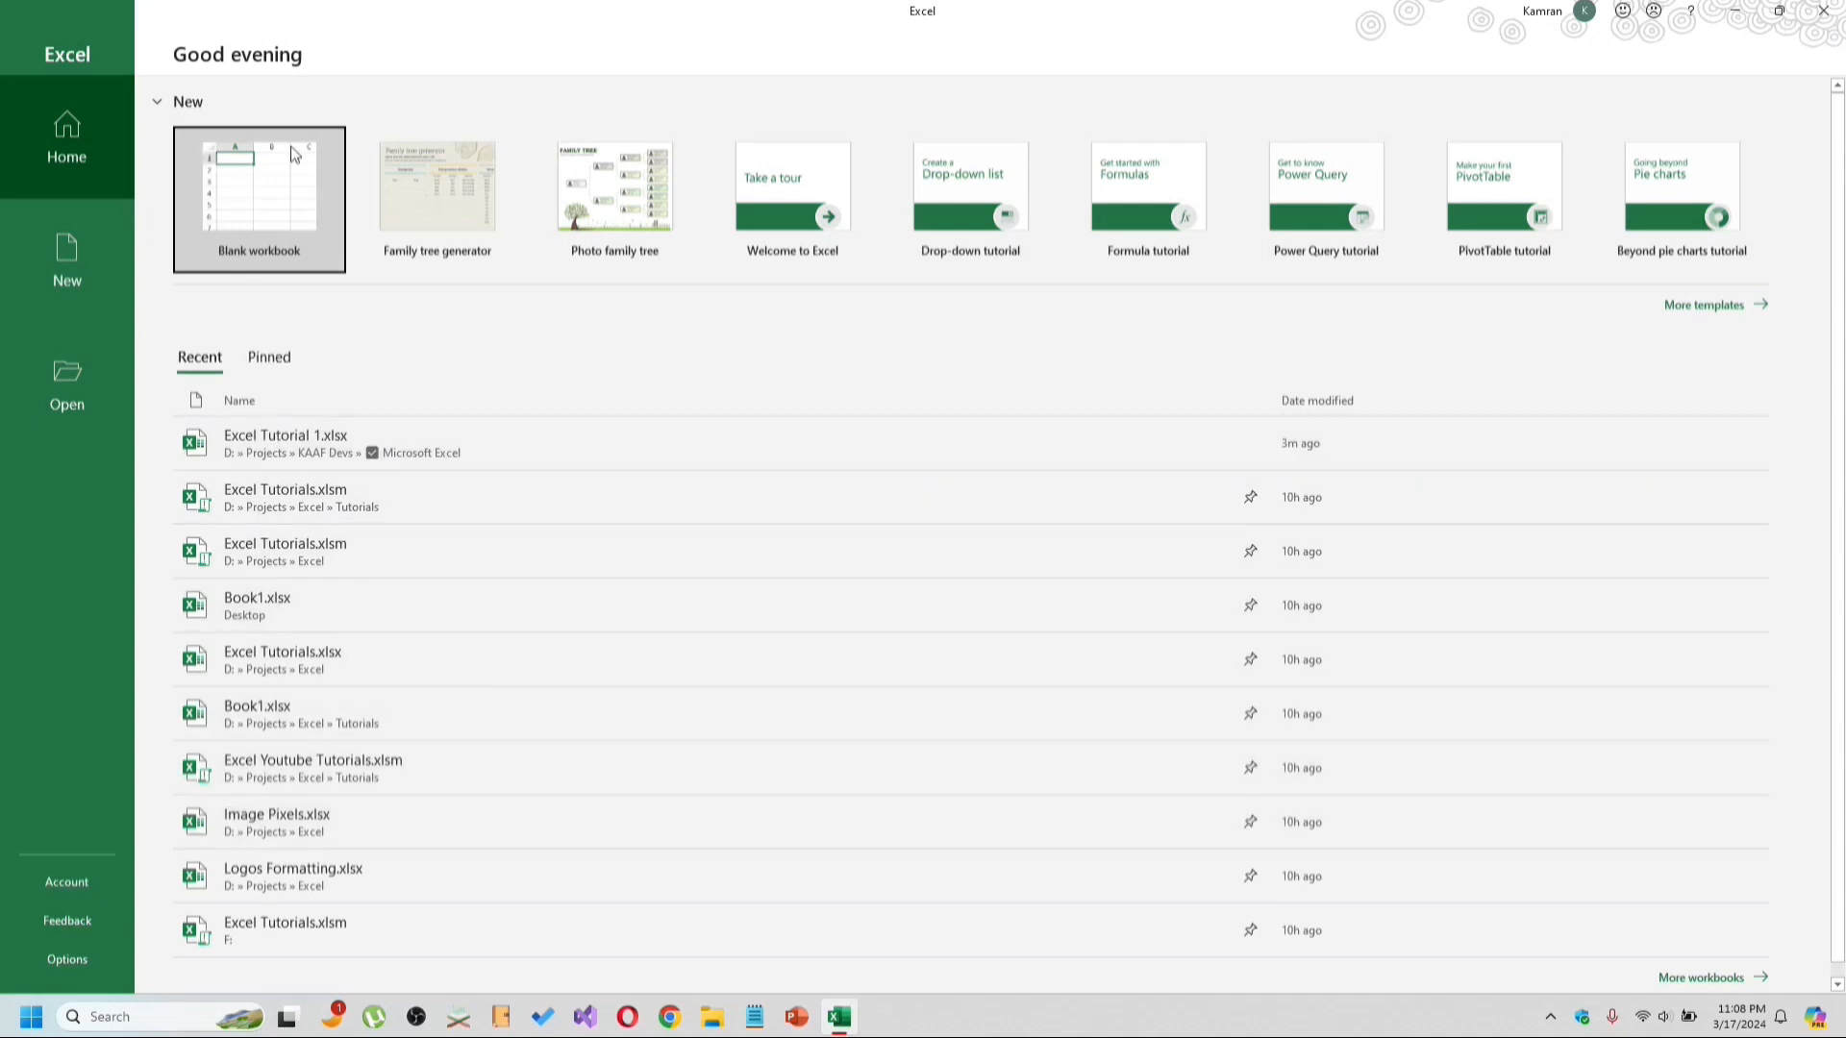
Browse the available templates and create a new blank workbook.
click(1708, 308)
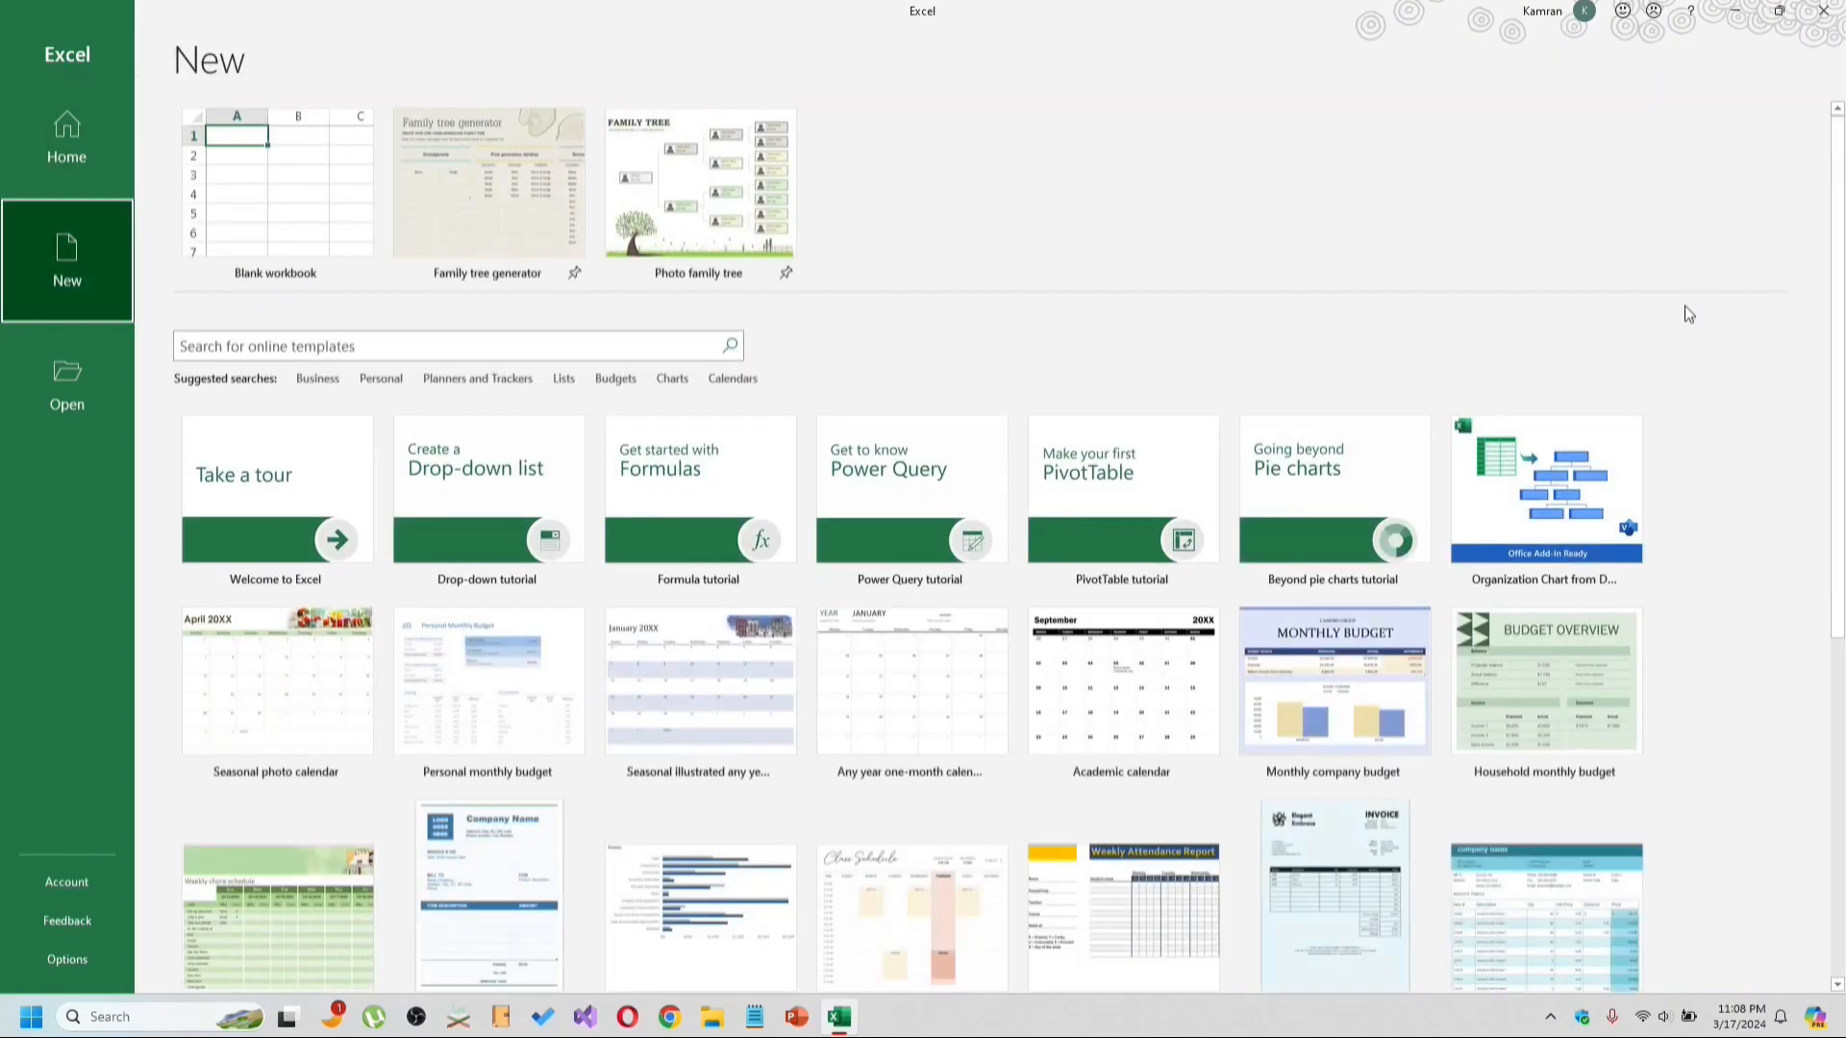
scroll(1018, 581, down, 1)
scroll(1019, 597, down, 5)
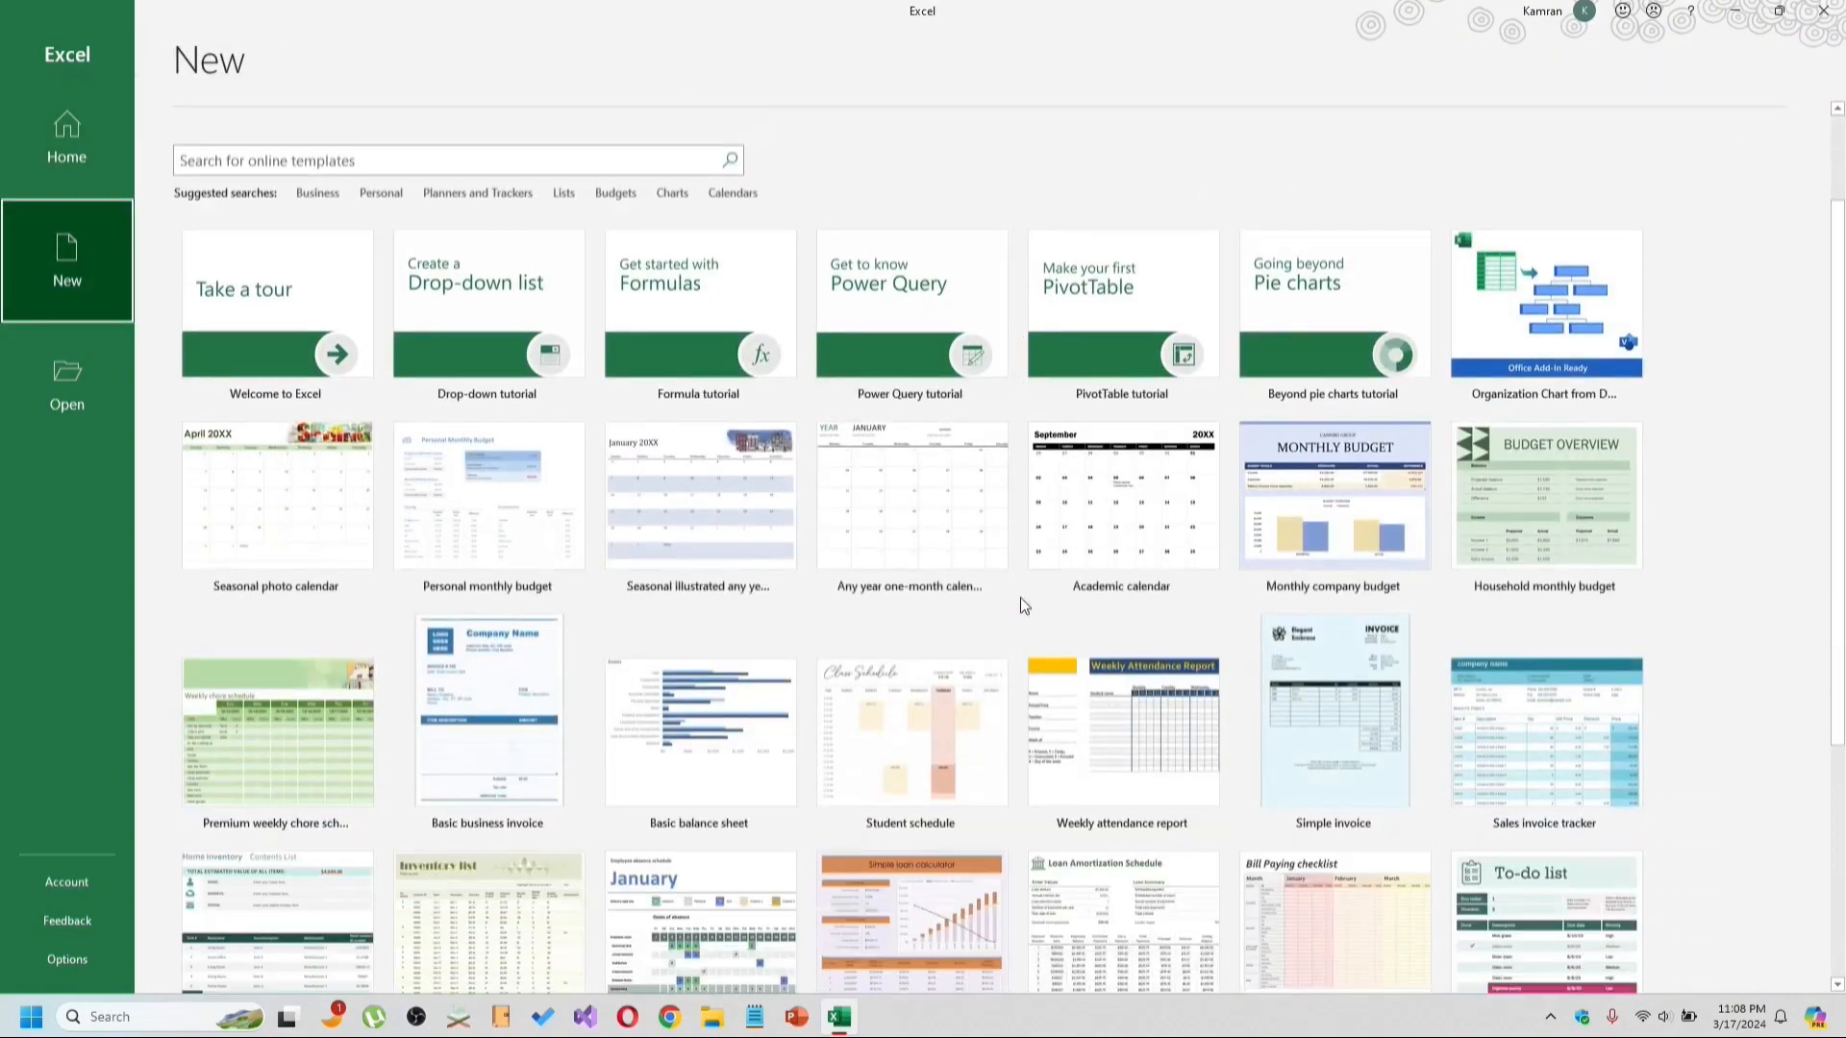
scroll(1019, 586, up, 6)
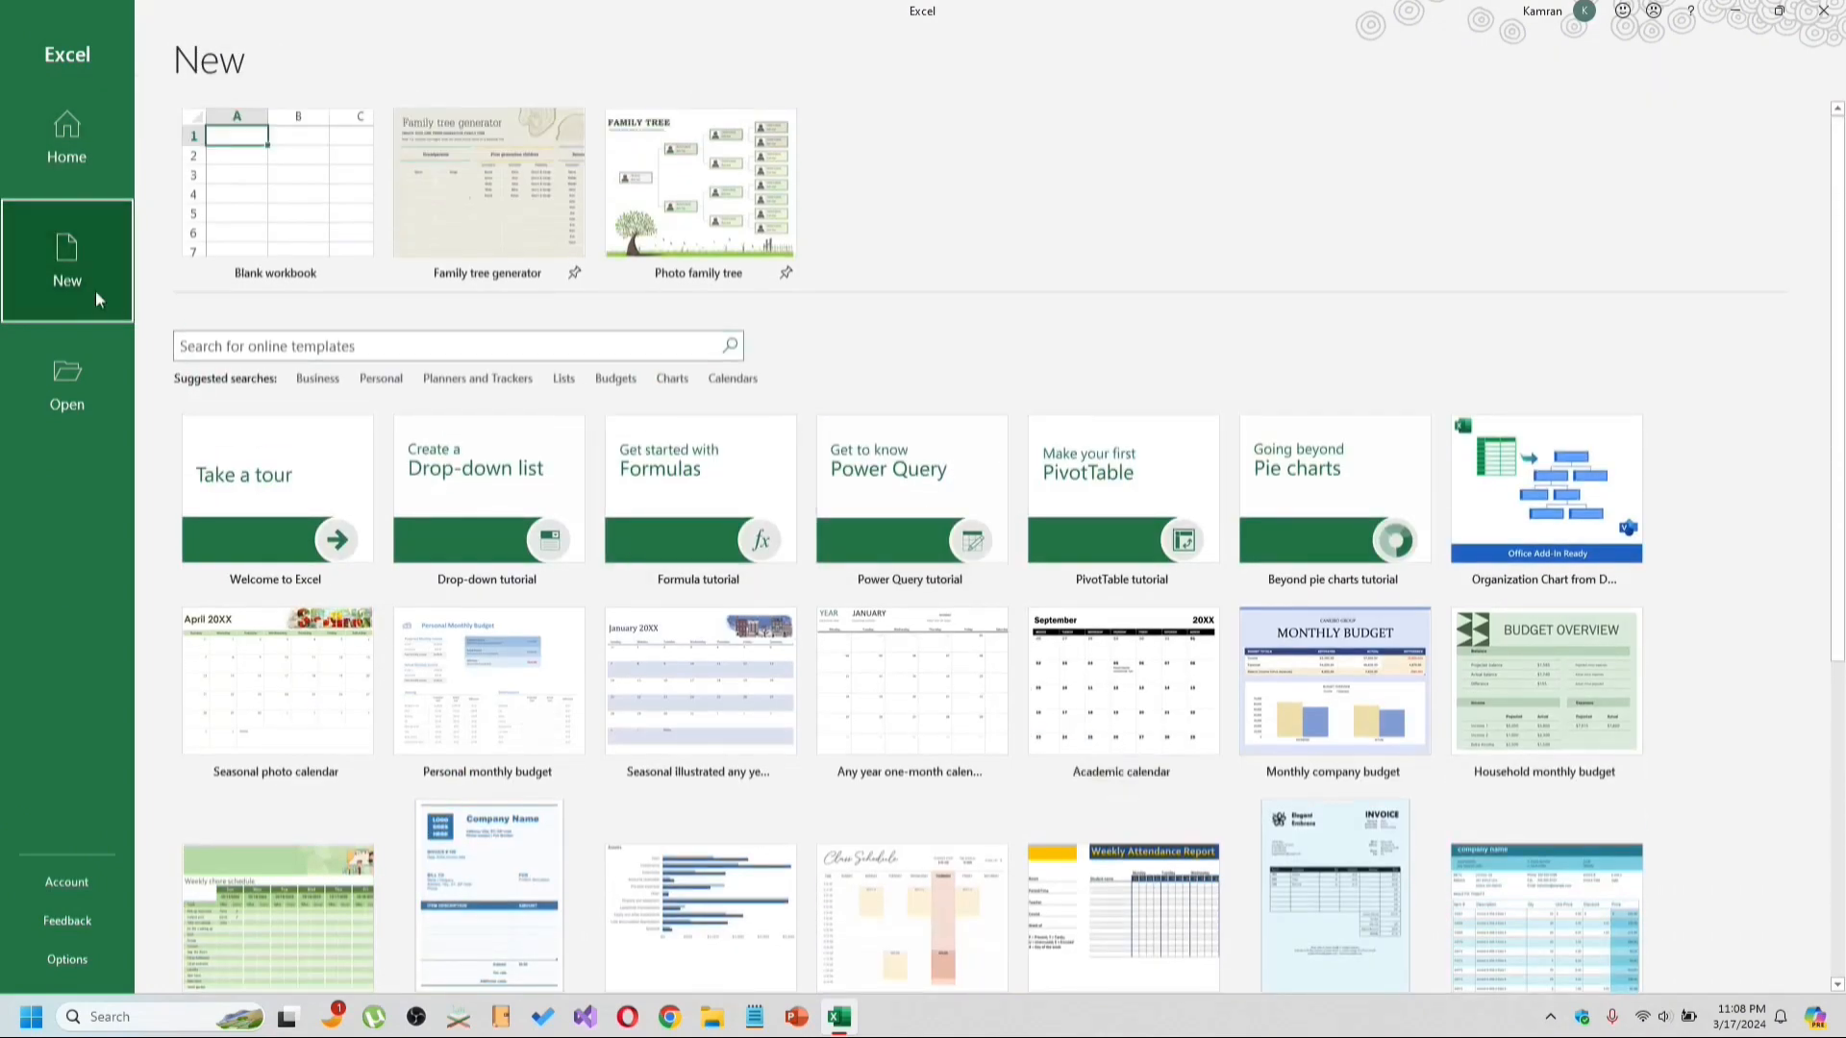
click(291, 213)
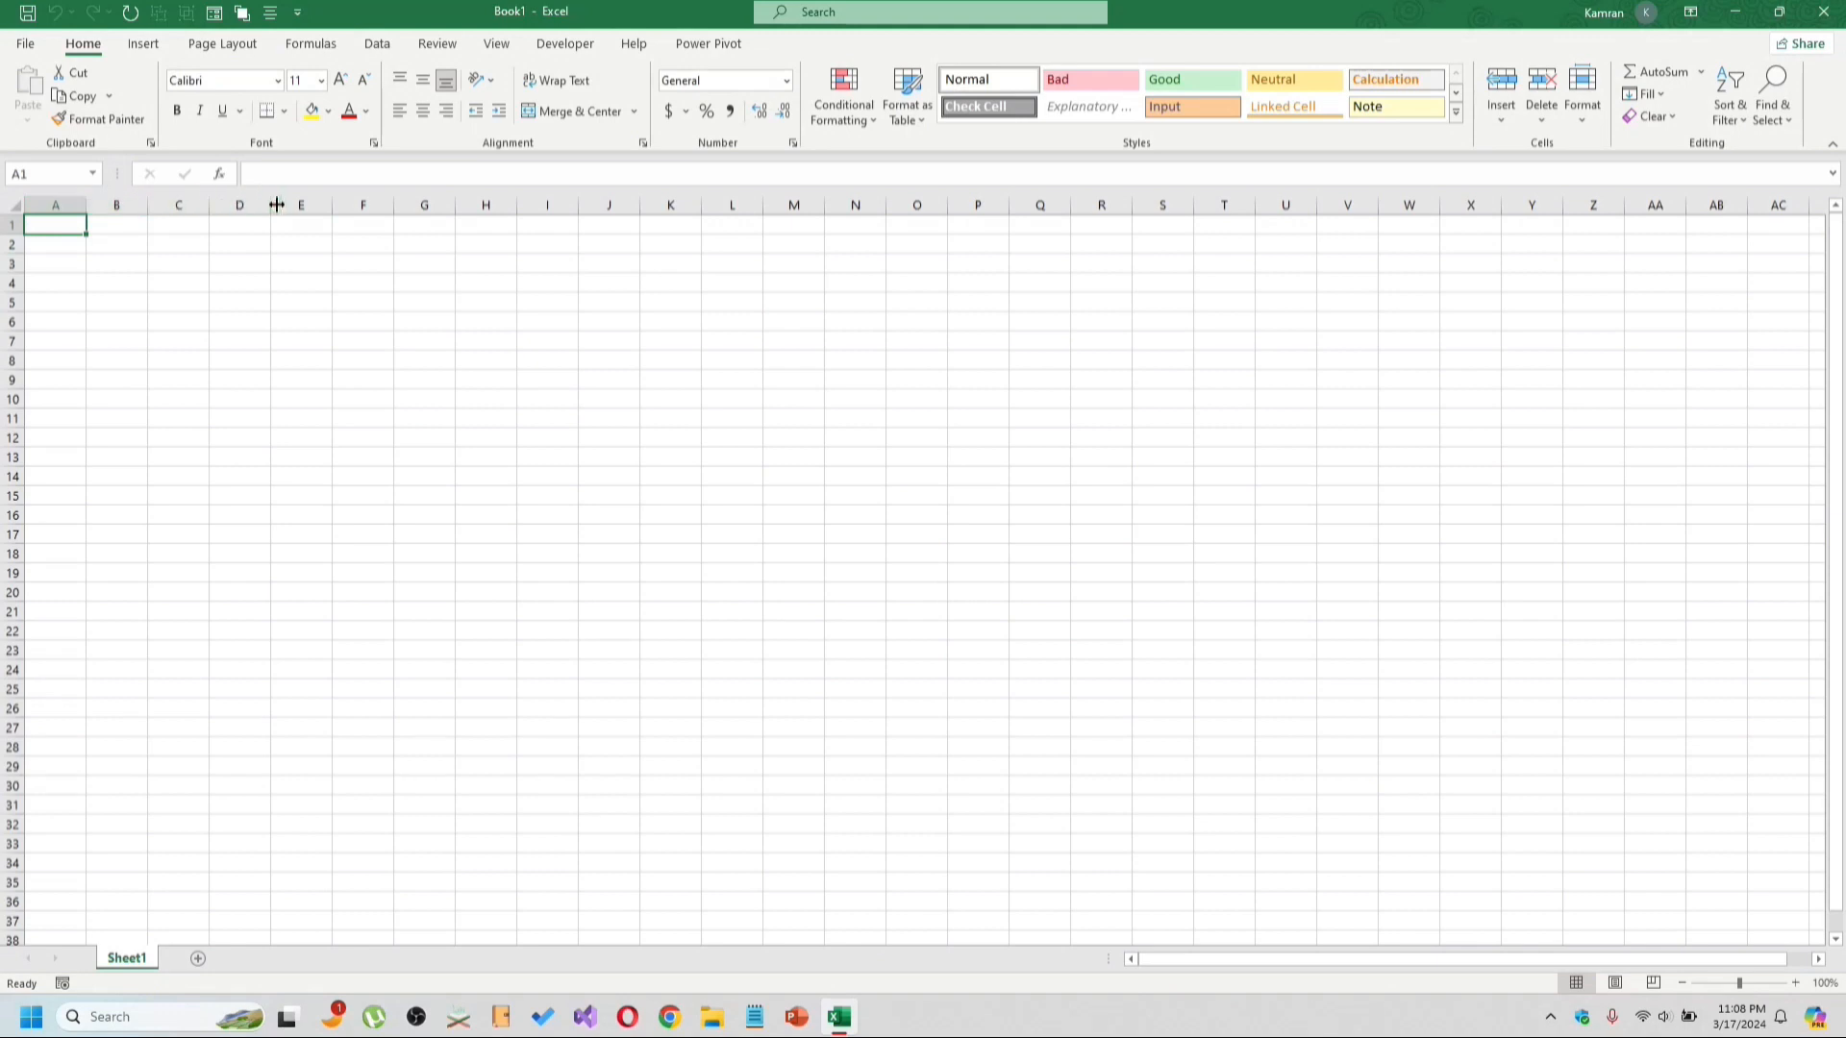
drag(556, 200, 252, 196)
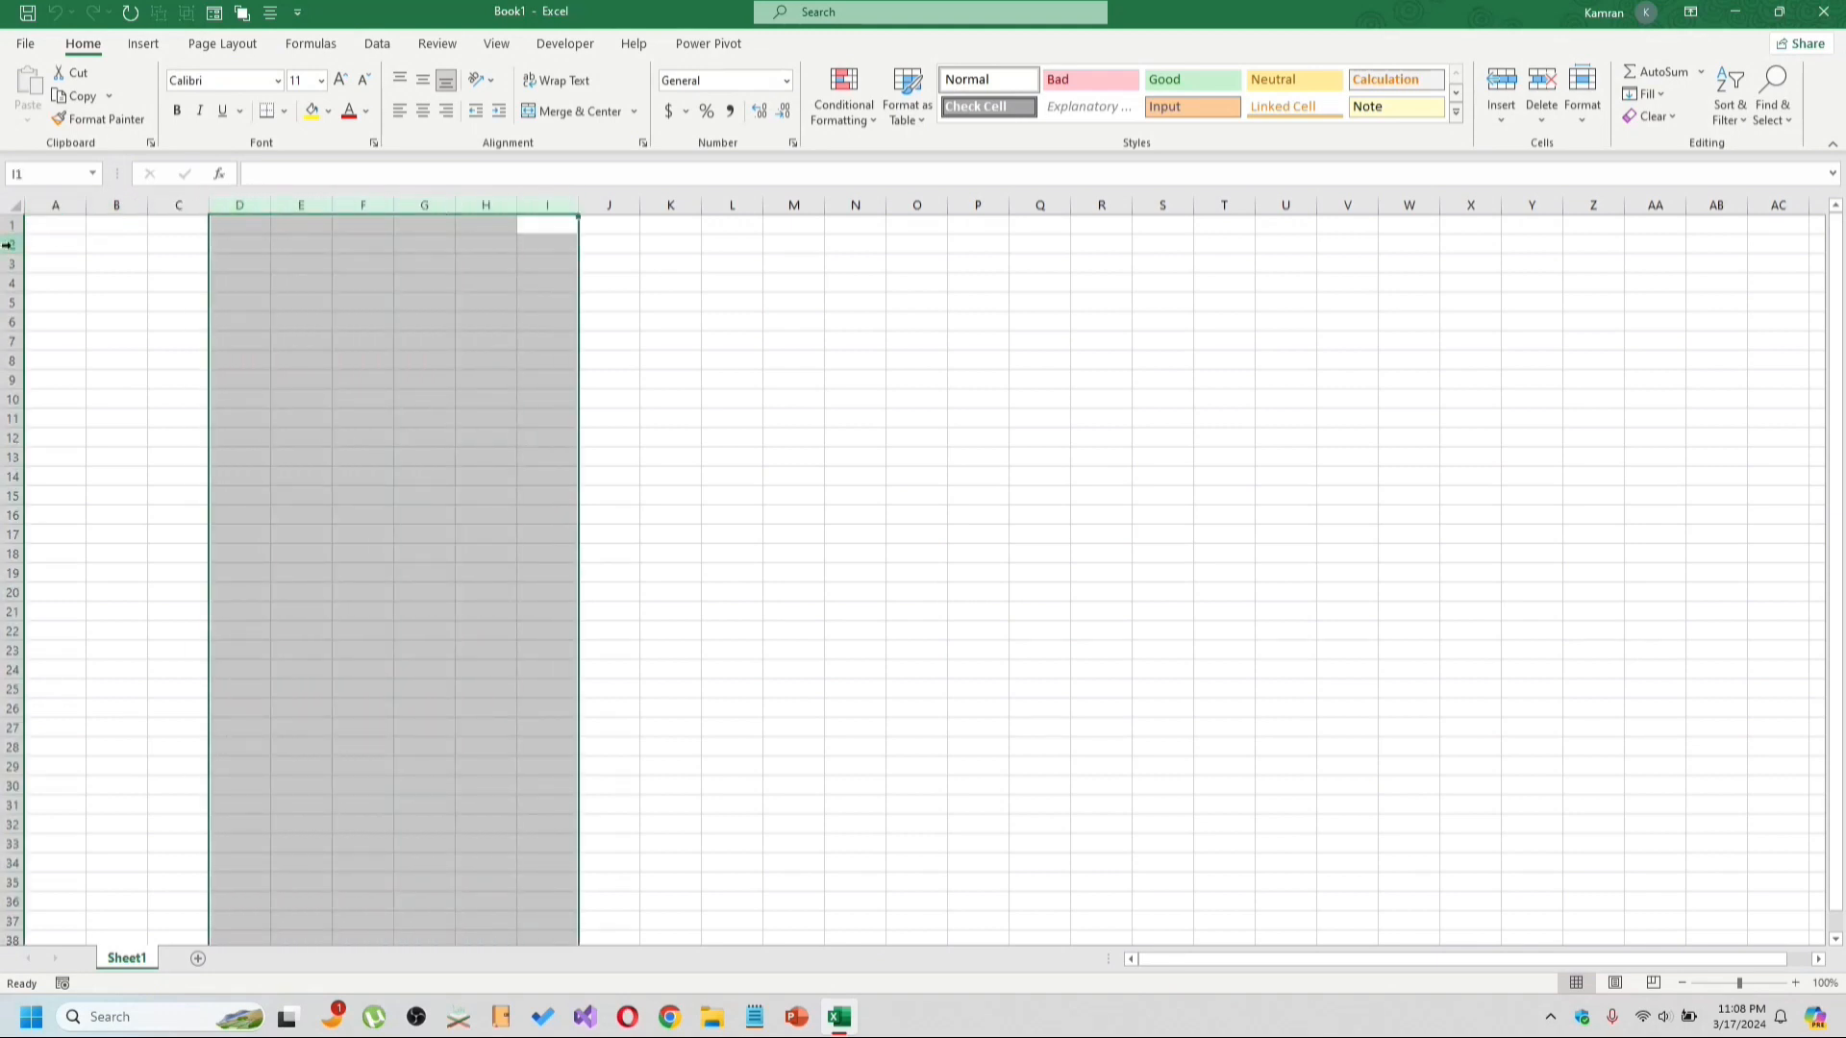
drag(8, 245, 9, 441)
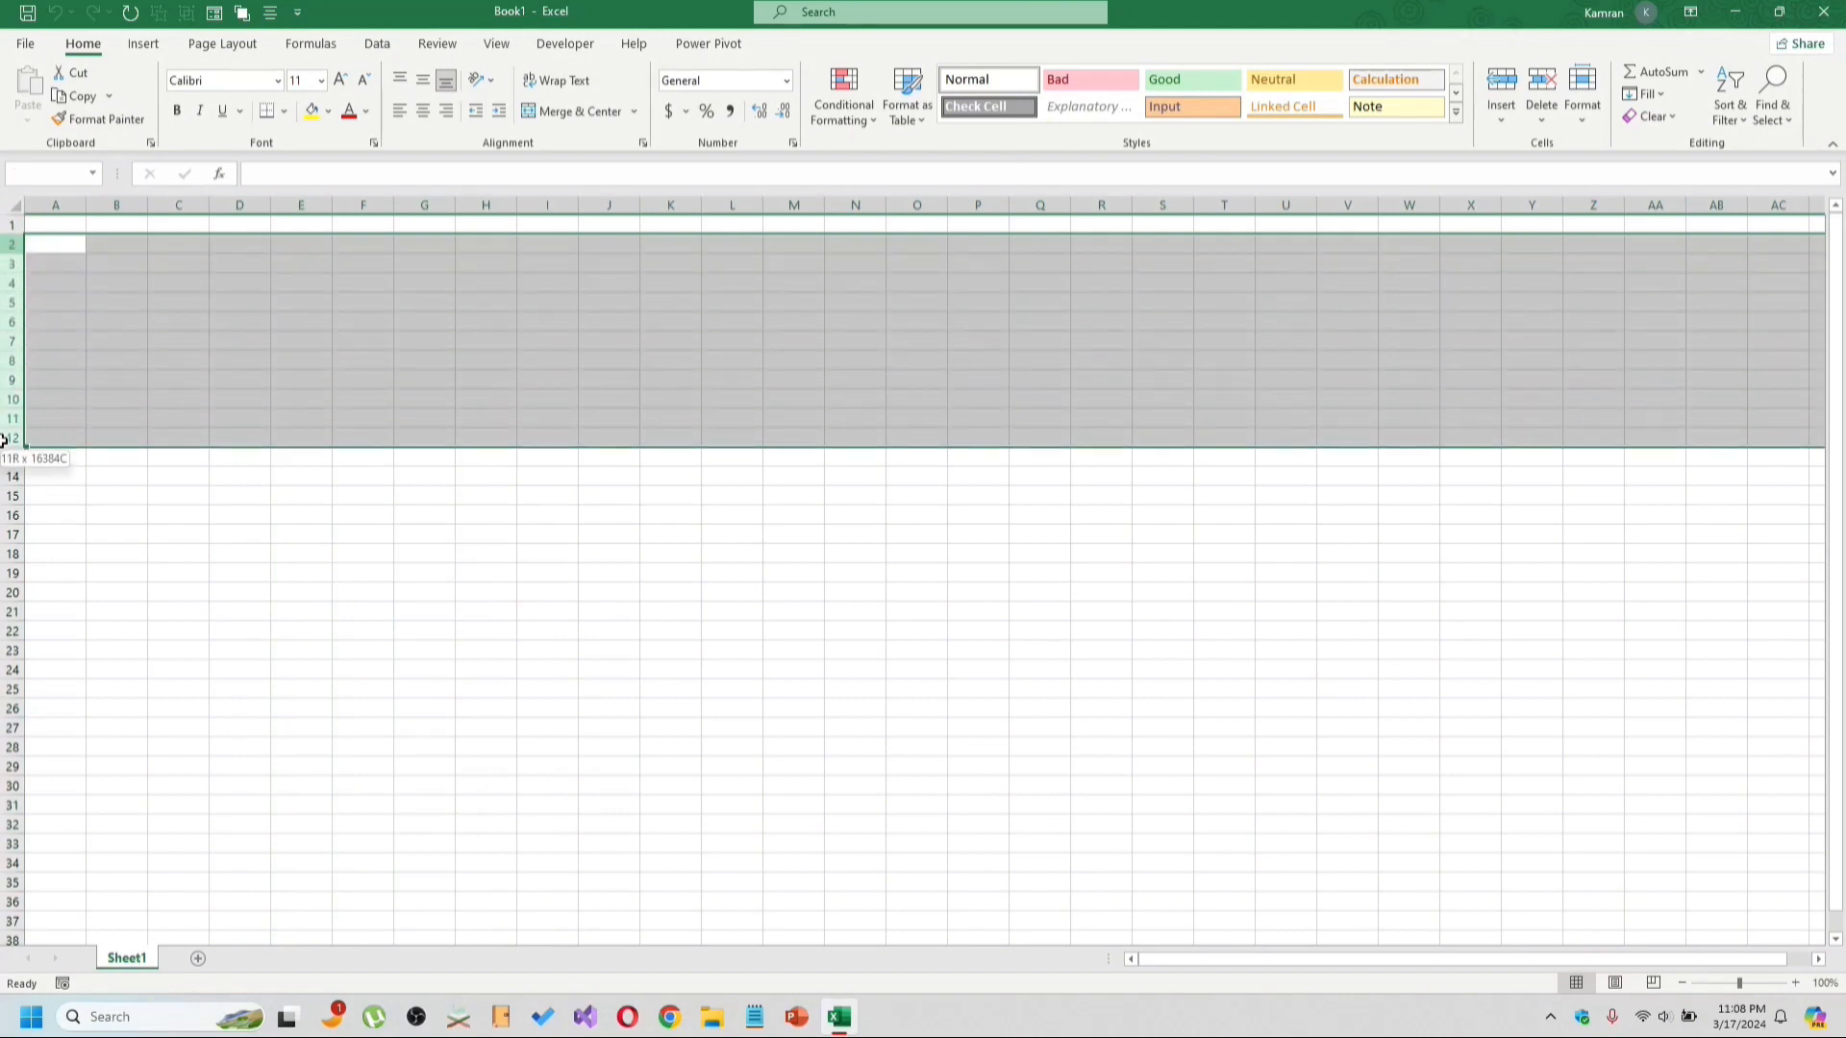
click(123, 263)
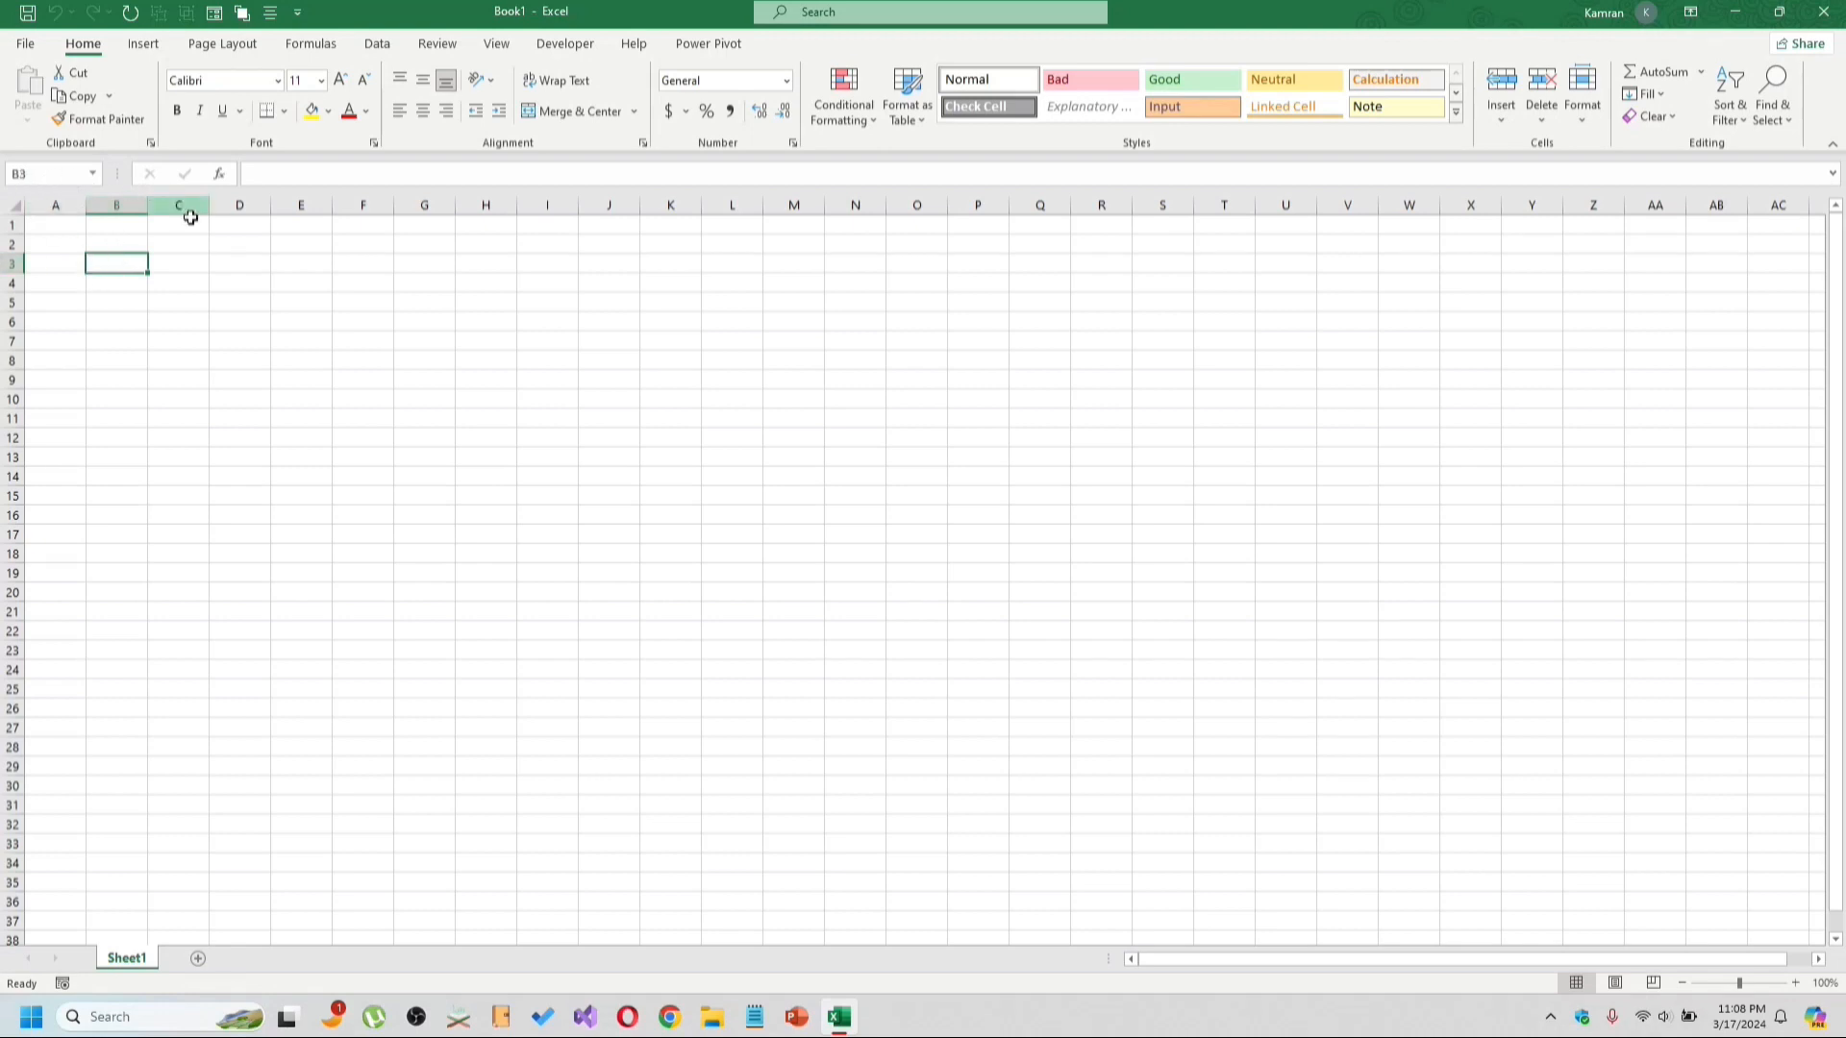
Rename Sheet1 as Tutorial 1.
right_click(137, 961)
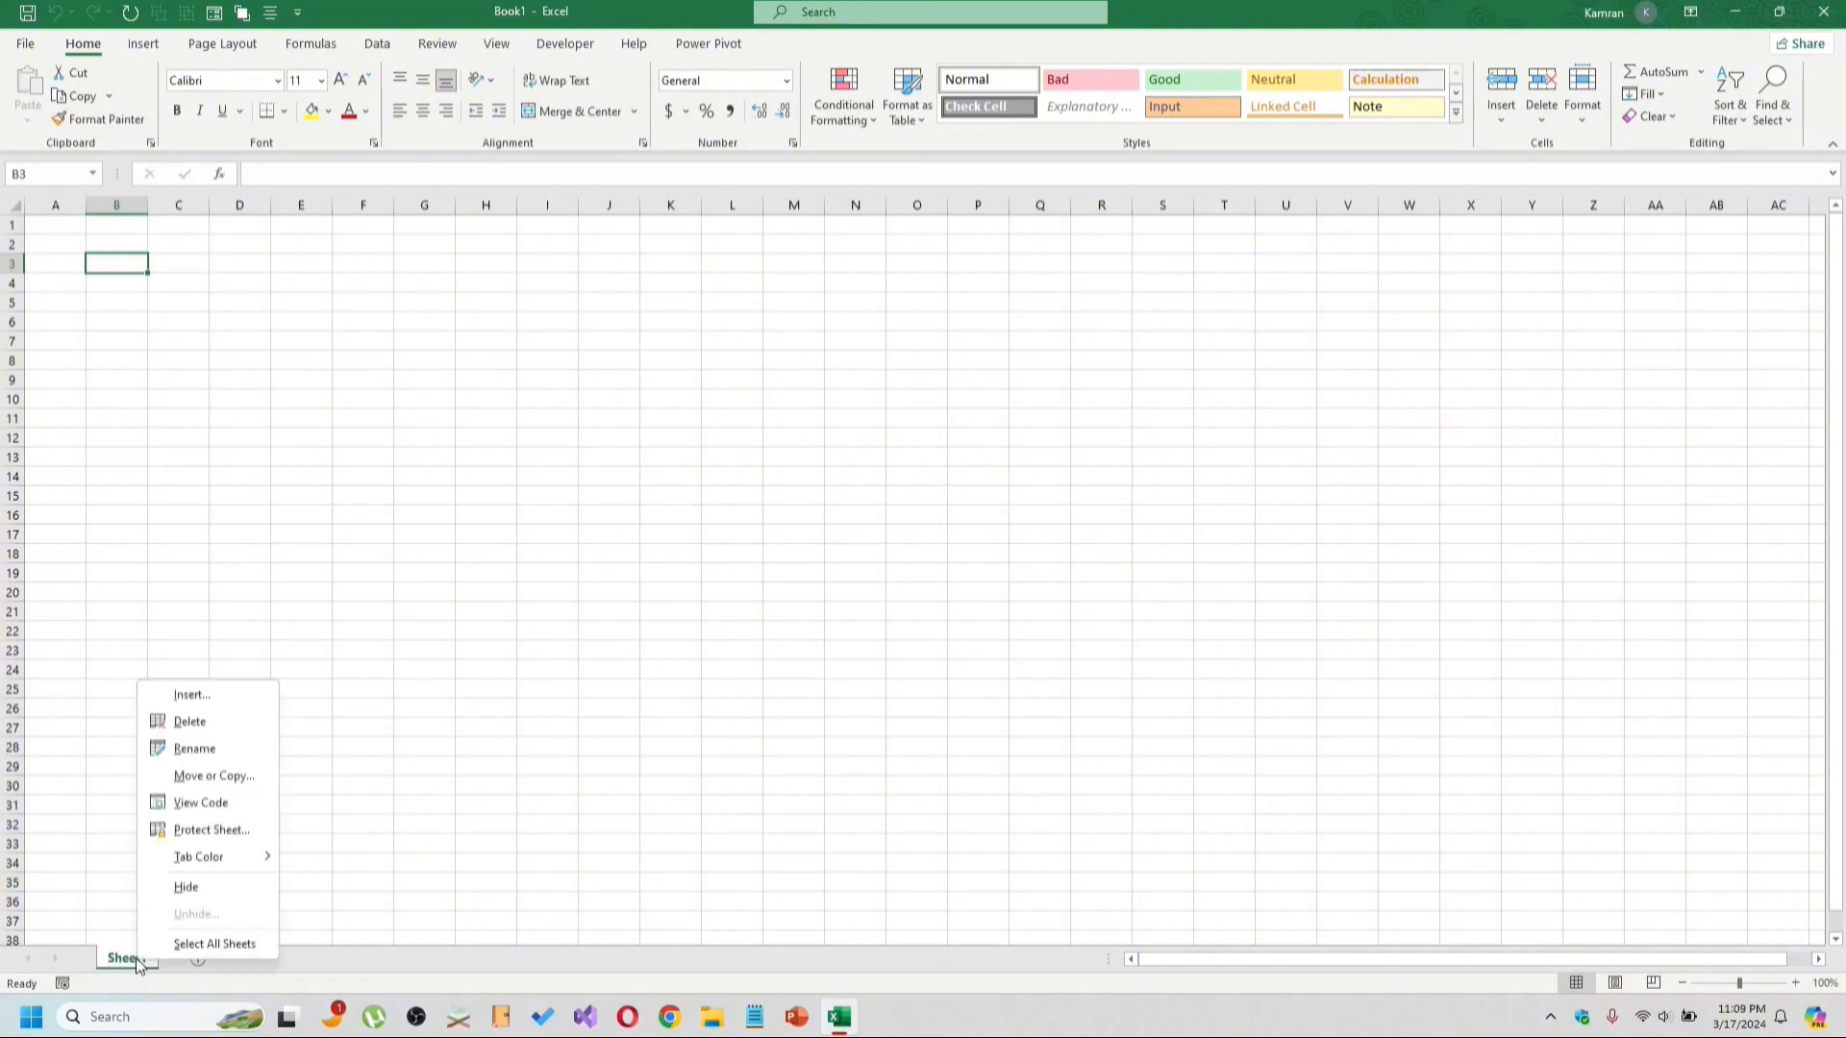
click(187, 753)
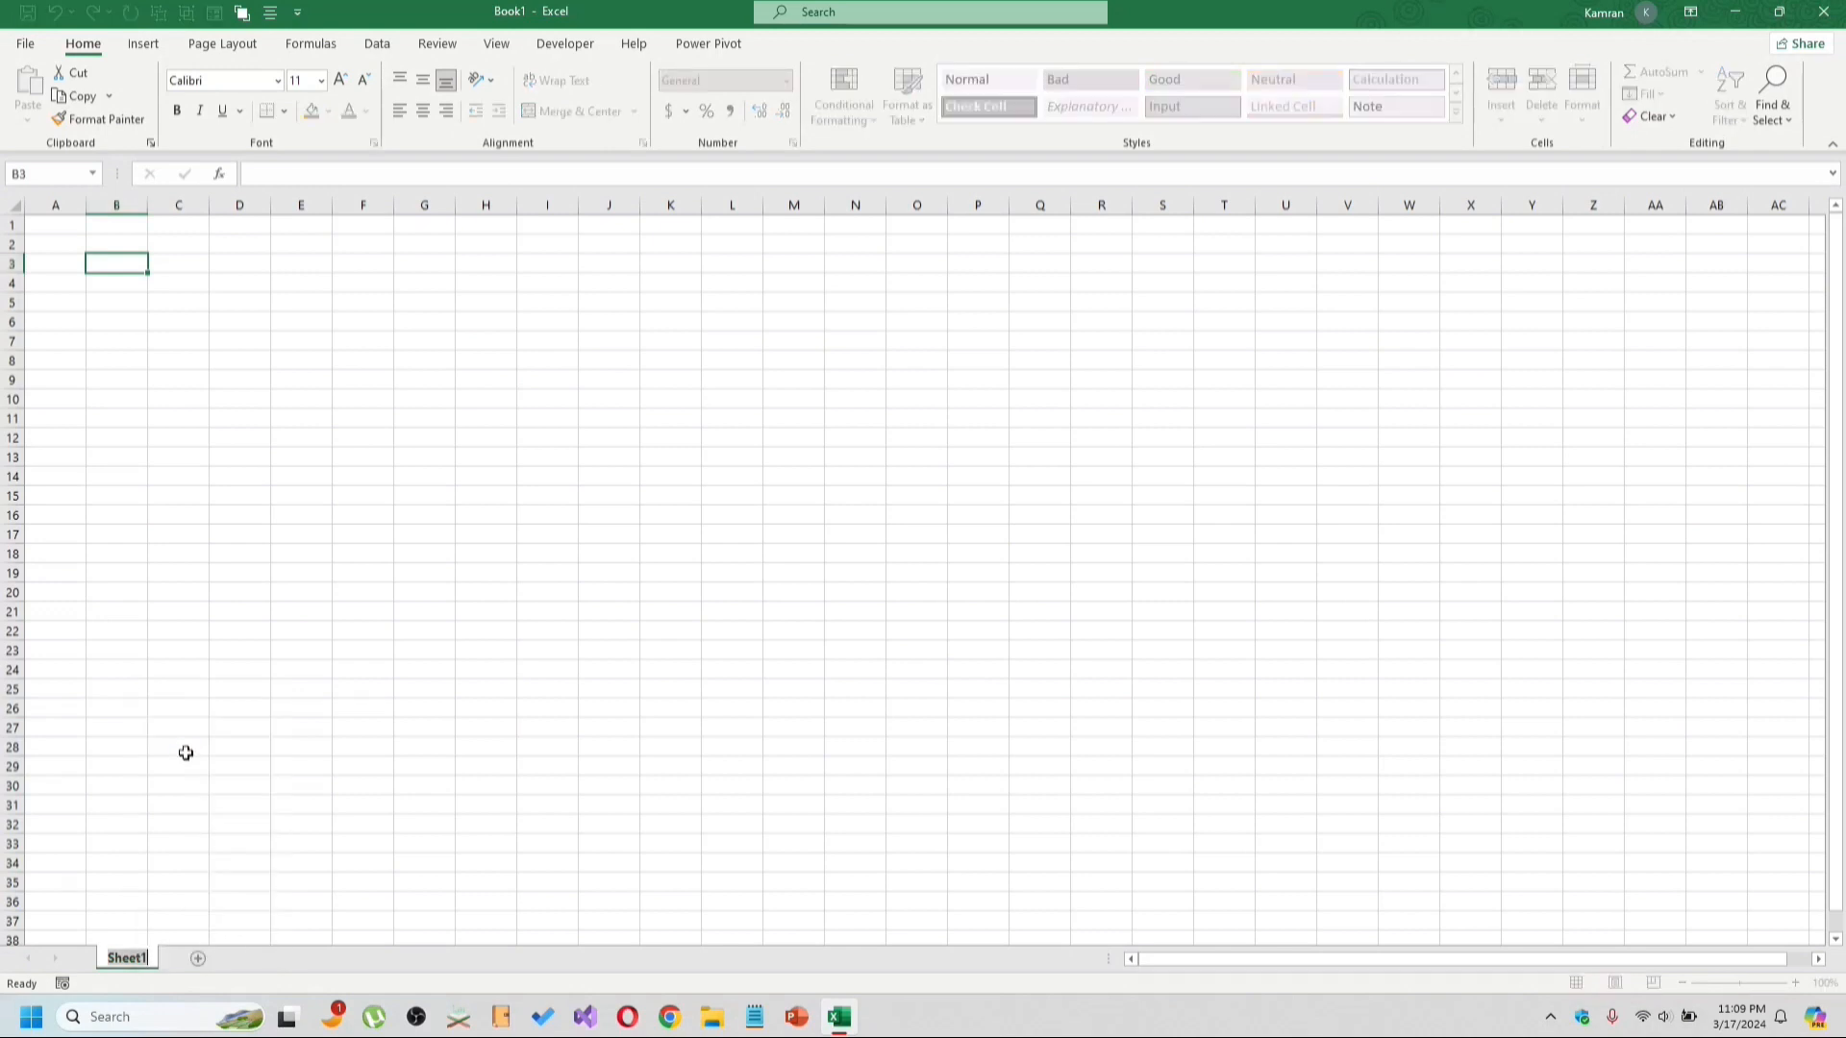
text(Tutorial 1)
key(Return)
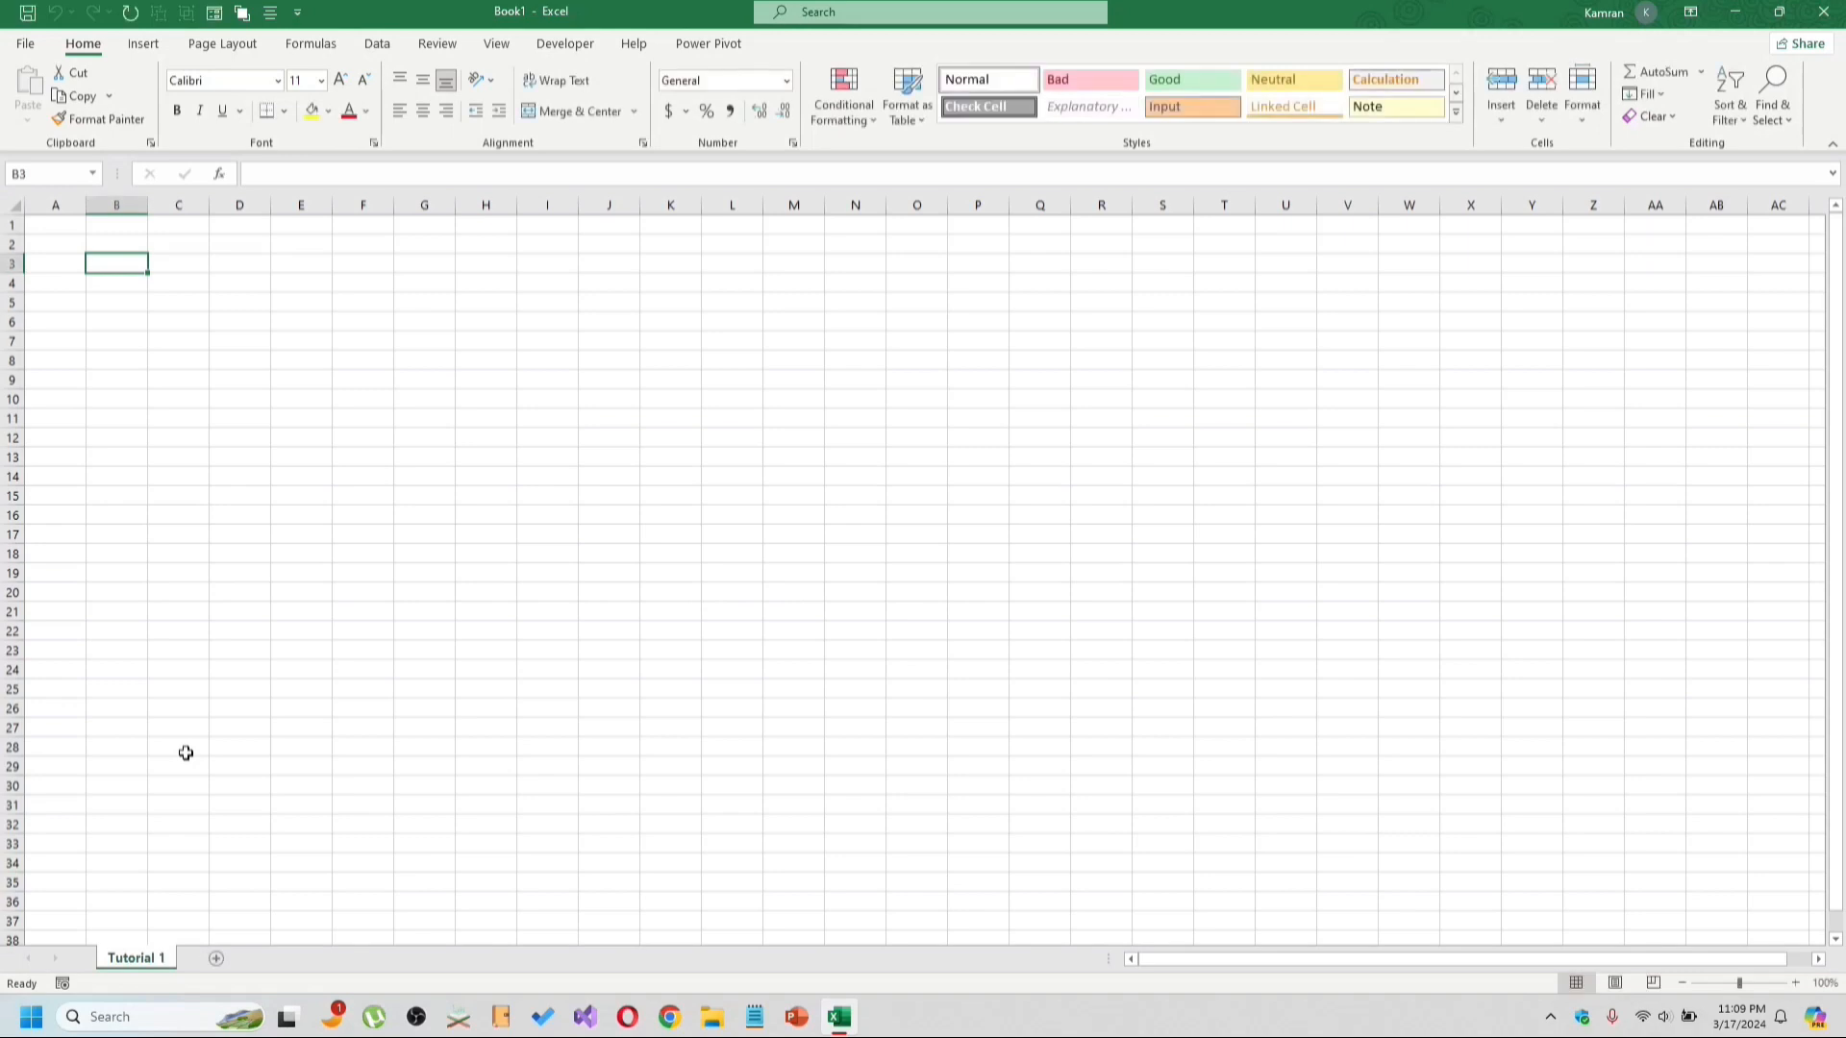
Add a new sheet and rename it Tutorial 2.
click(217, 961)
double_click(214, 964)
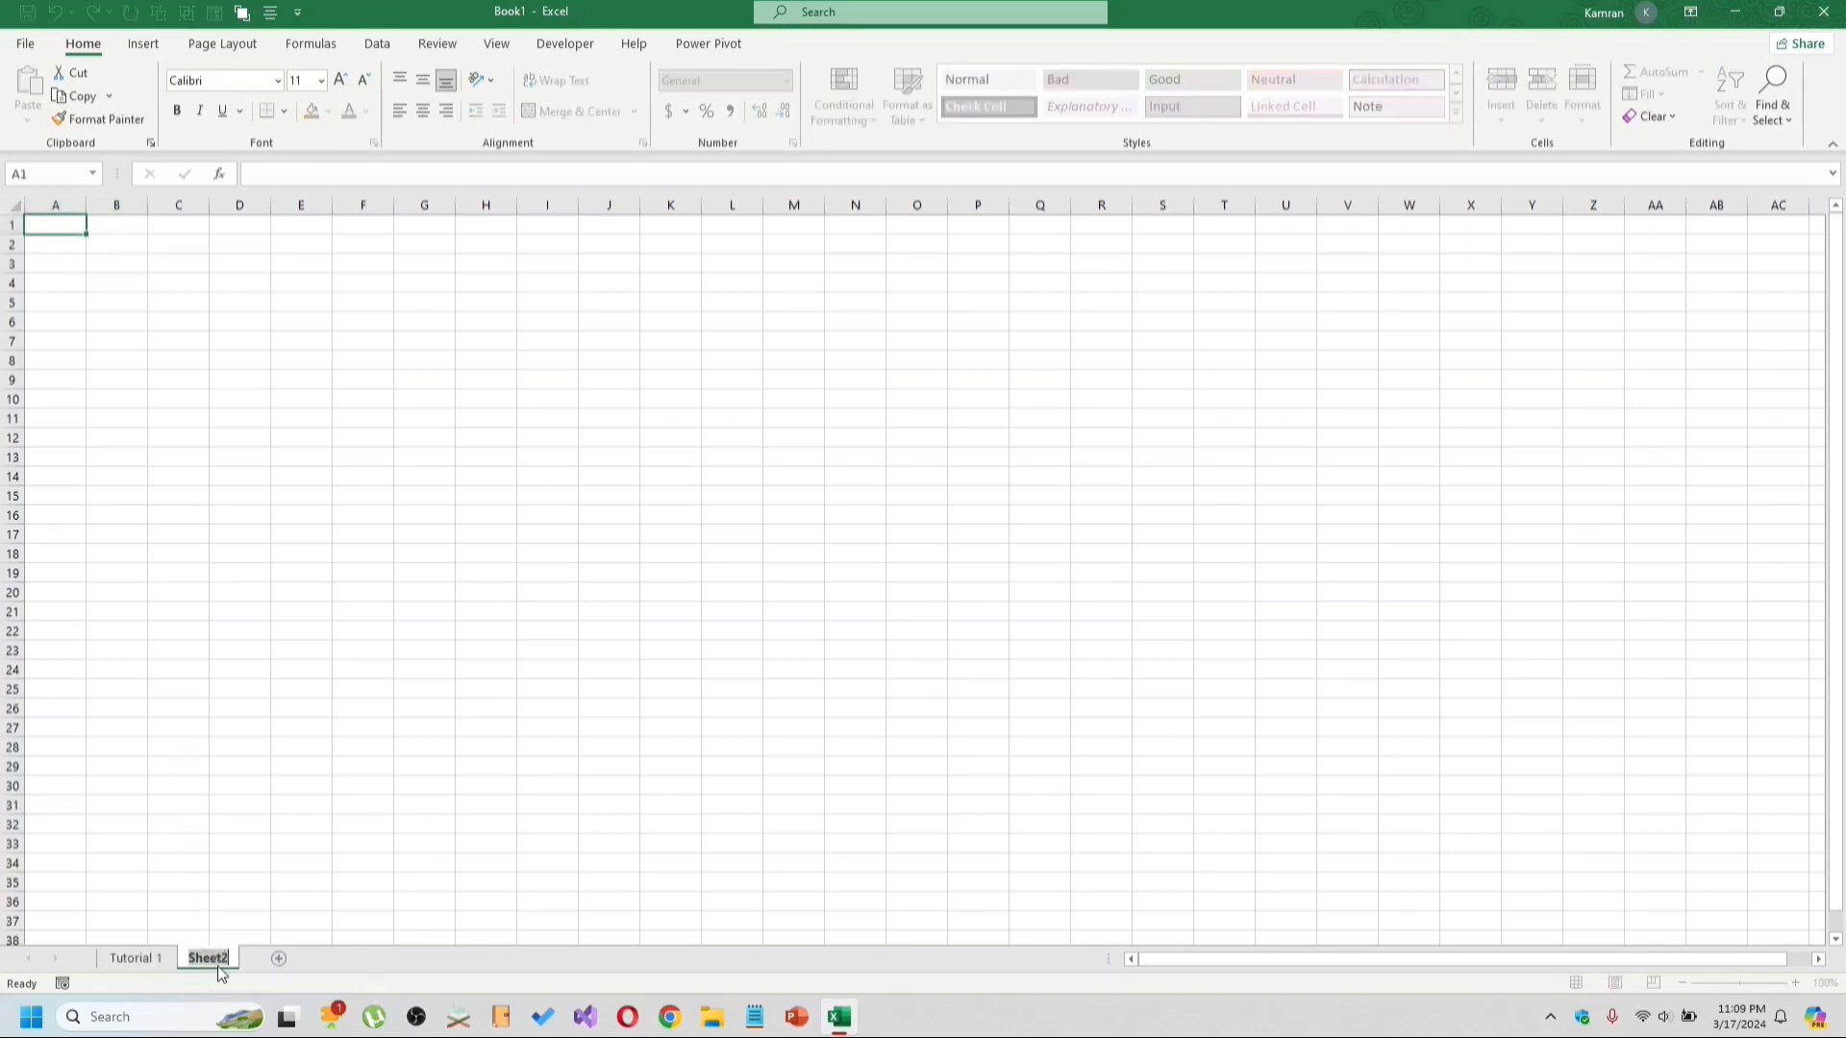
text(Tutorial 2)
key(Return)
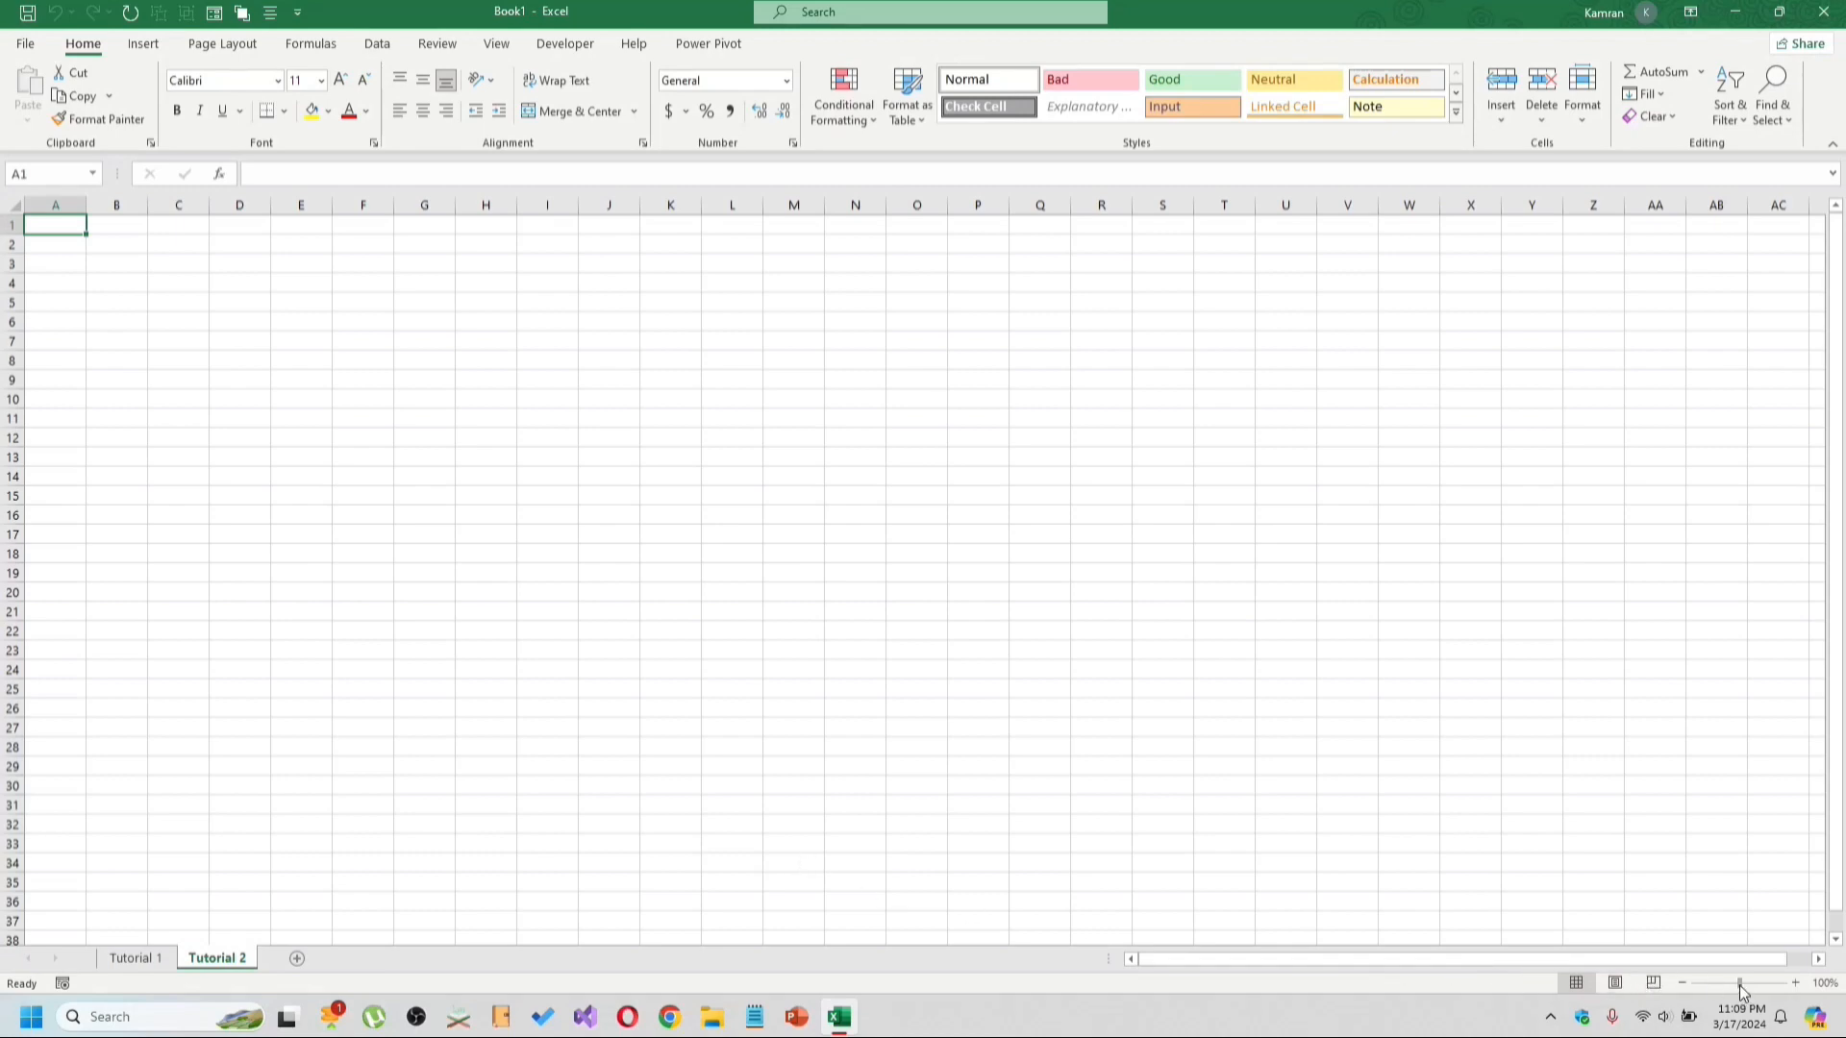
Enter the header Sales Person in A1 and autofit column A to its content.
drag(1740, 984, 1763, 985)
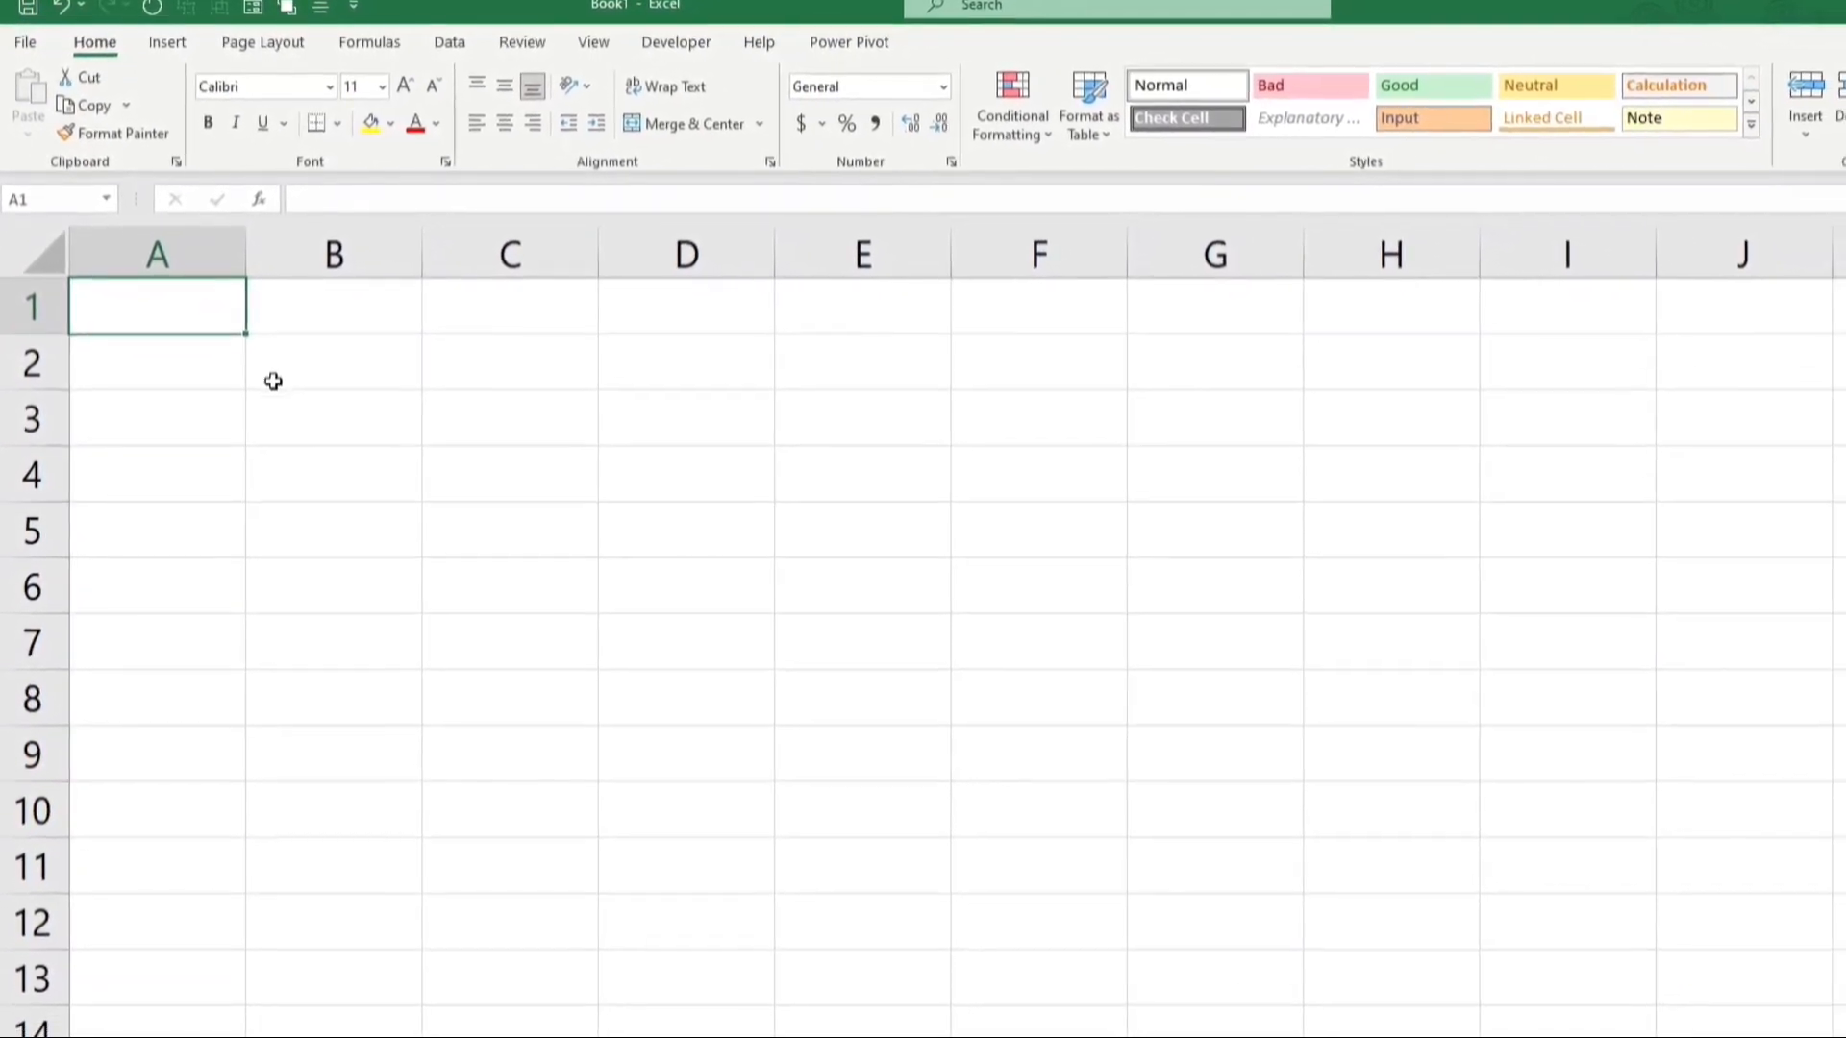
text(S)
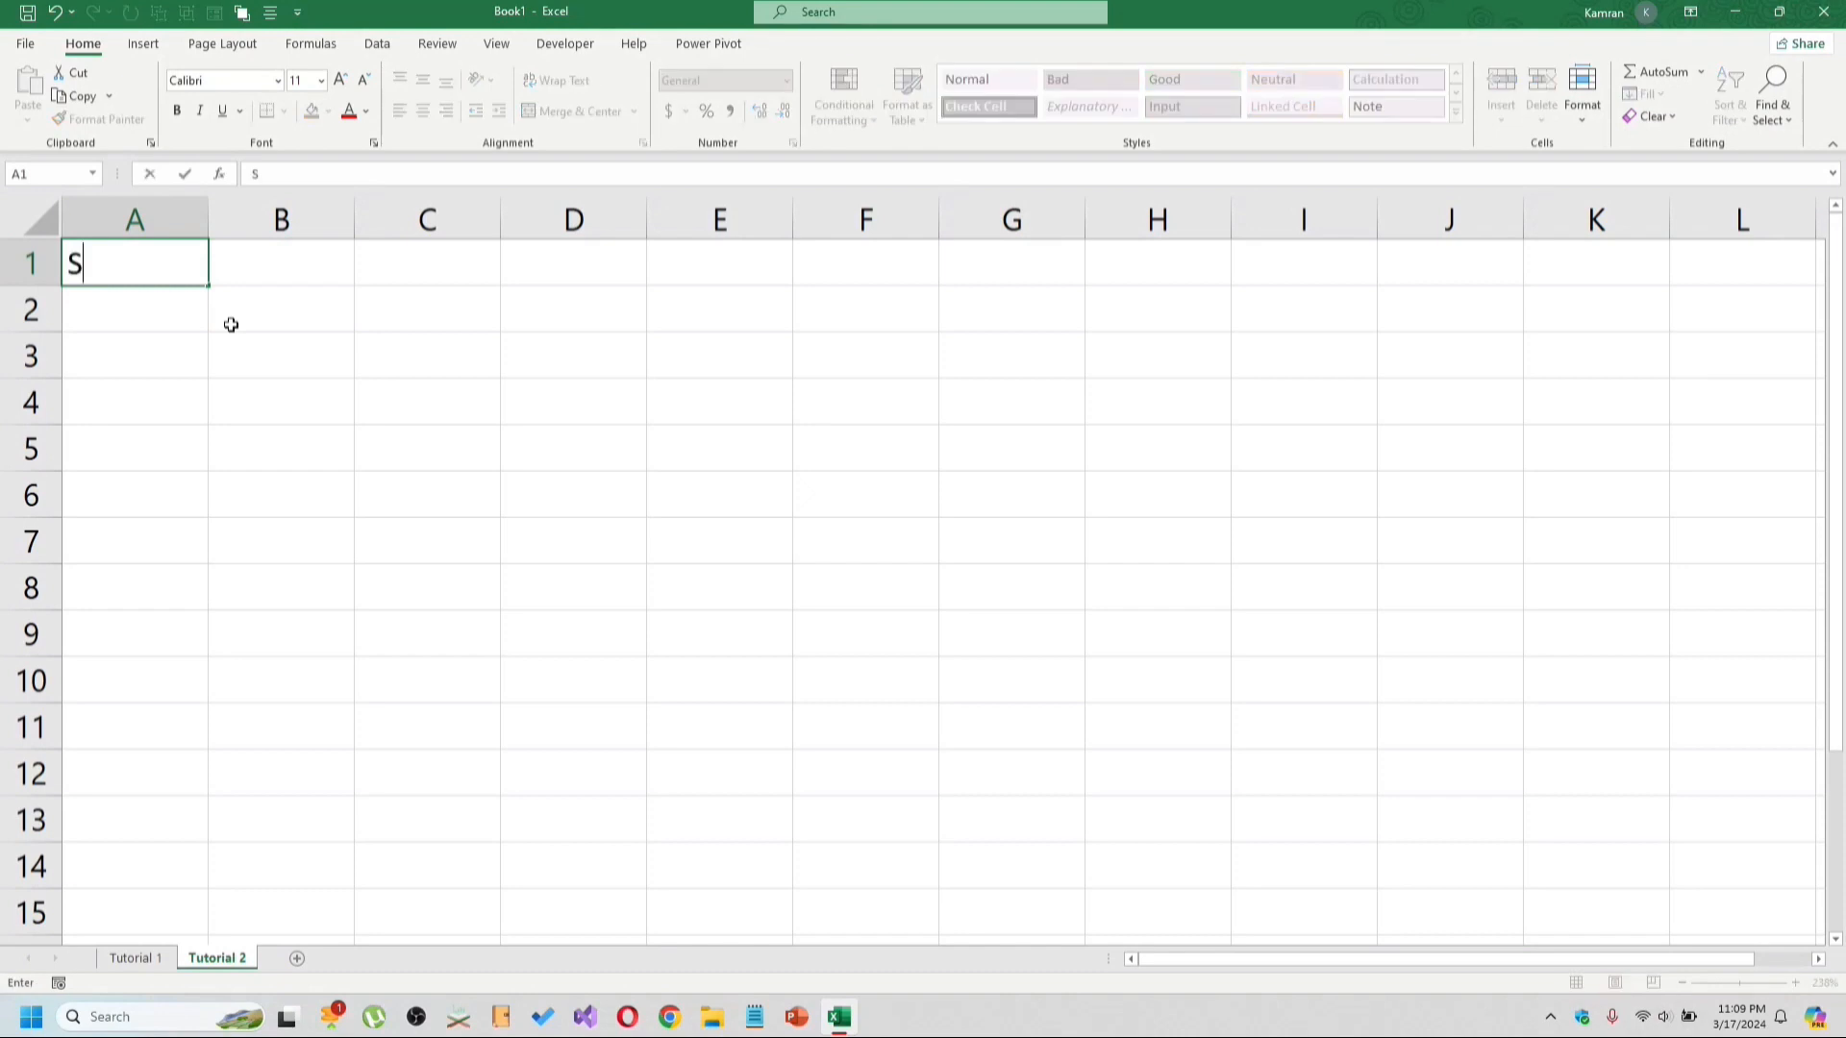
text(ales Person)
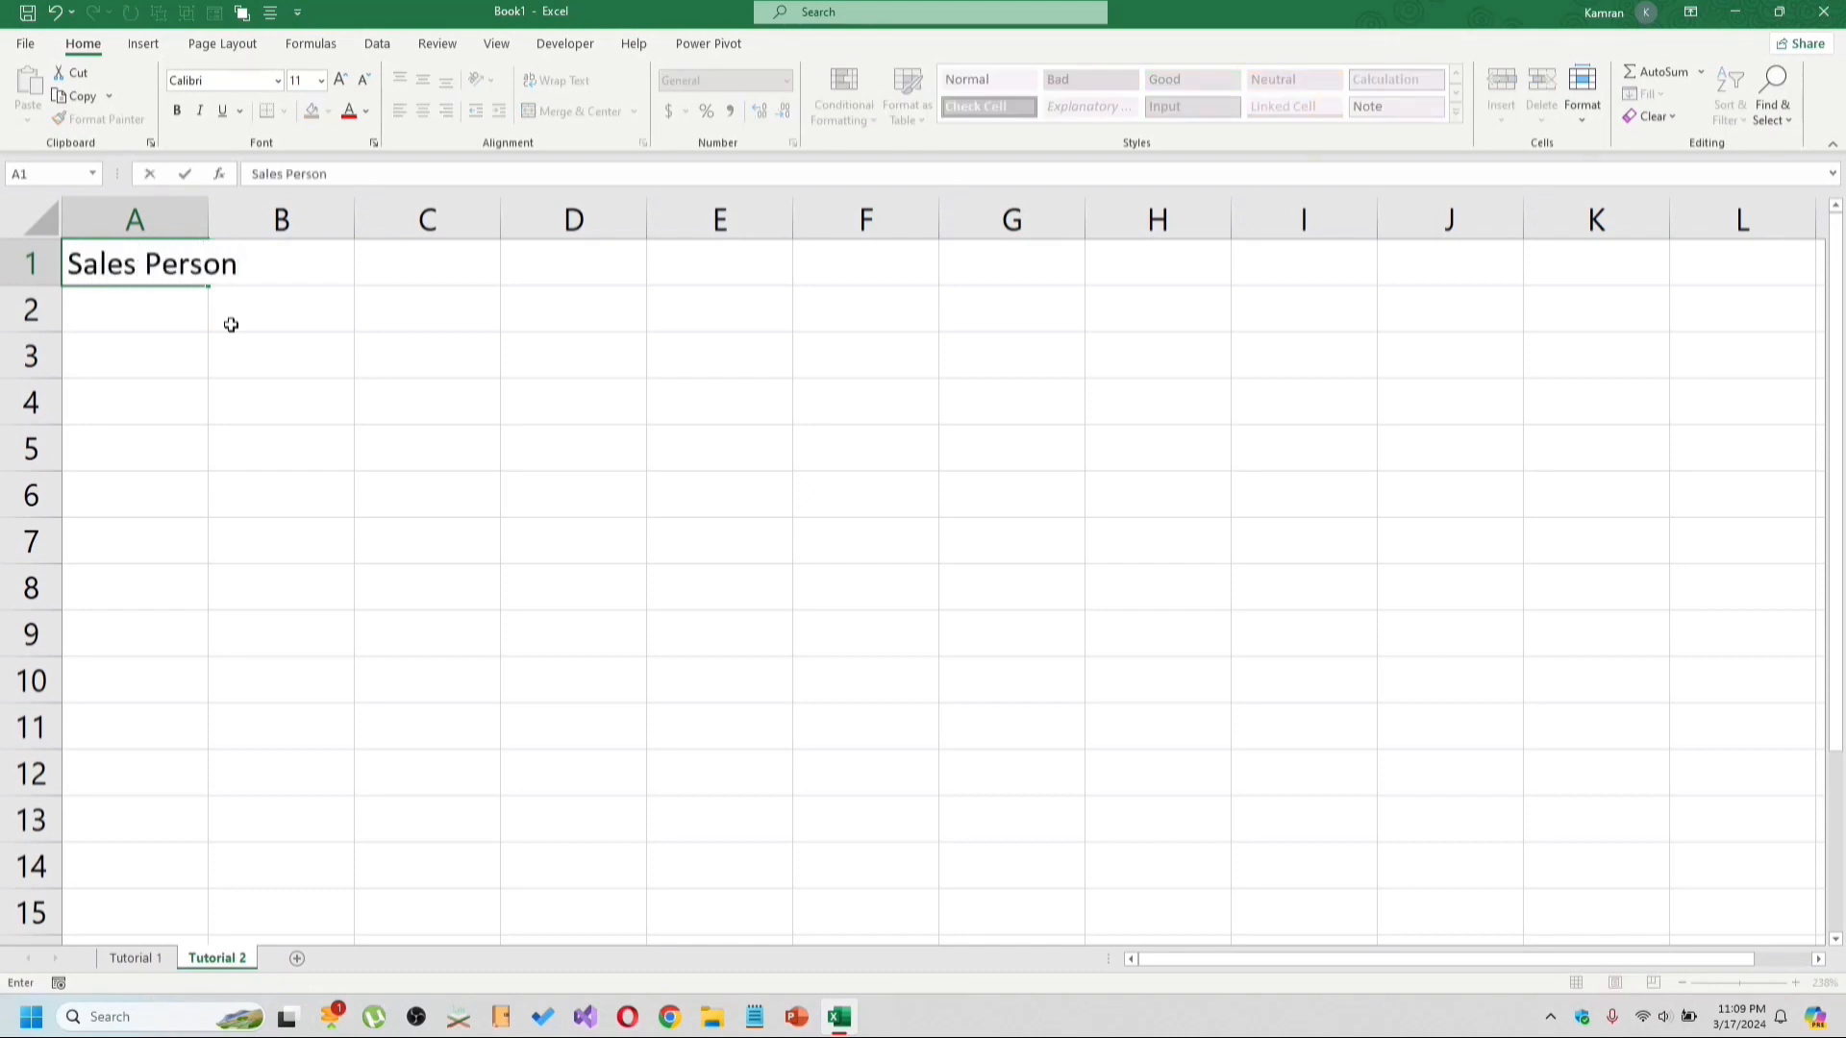
key(Tab)
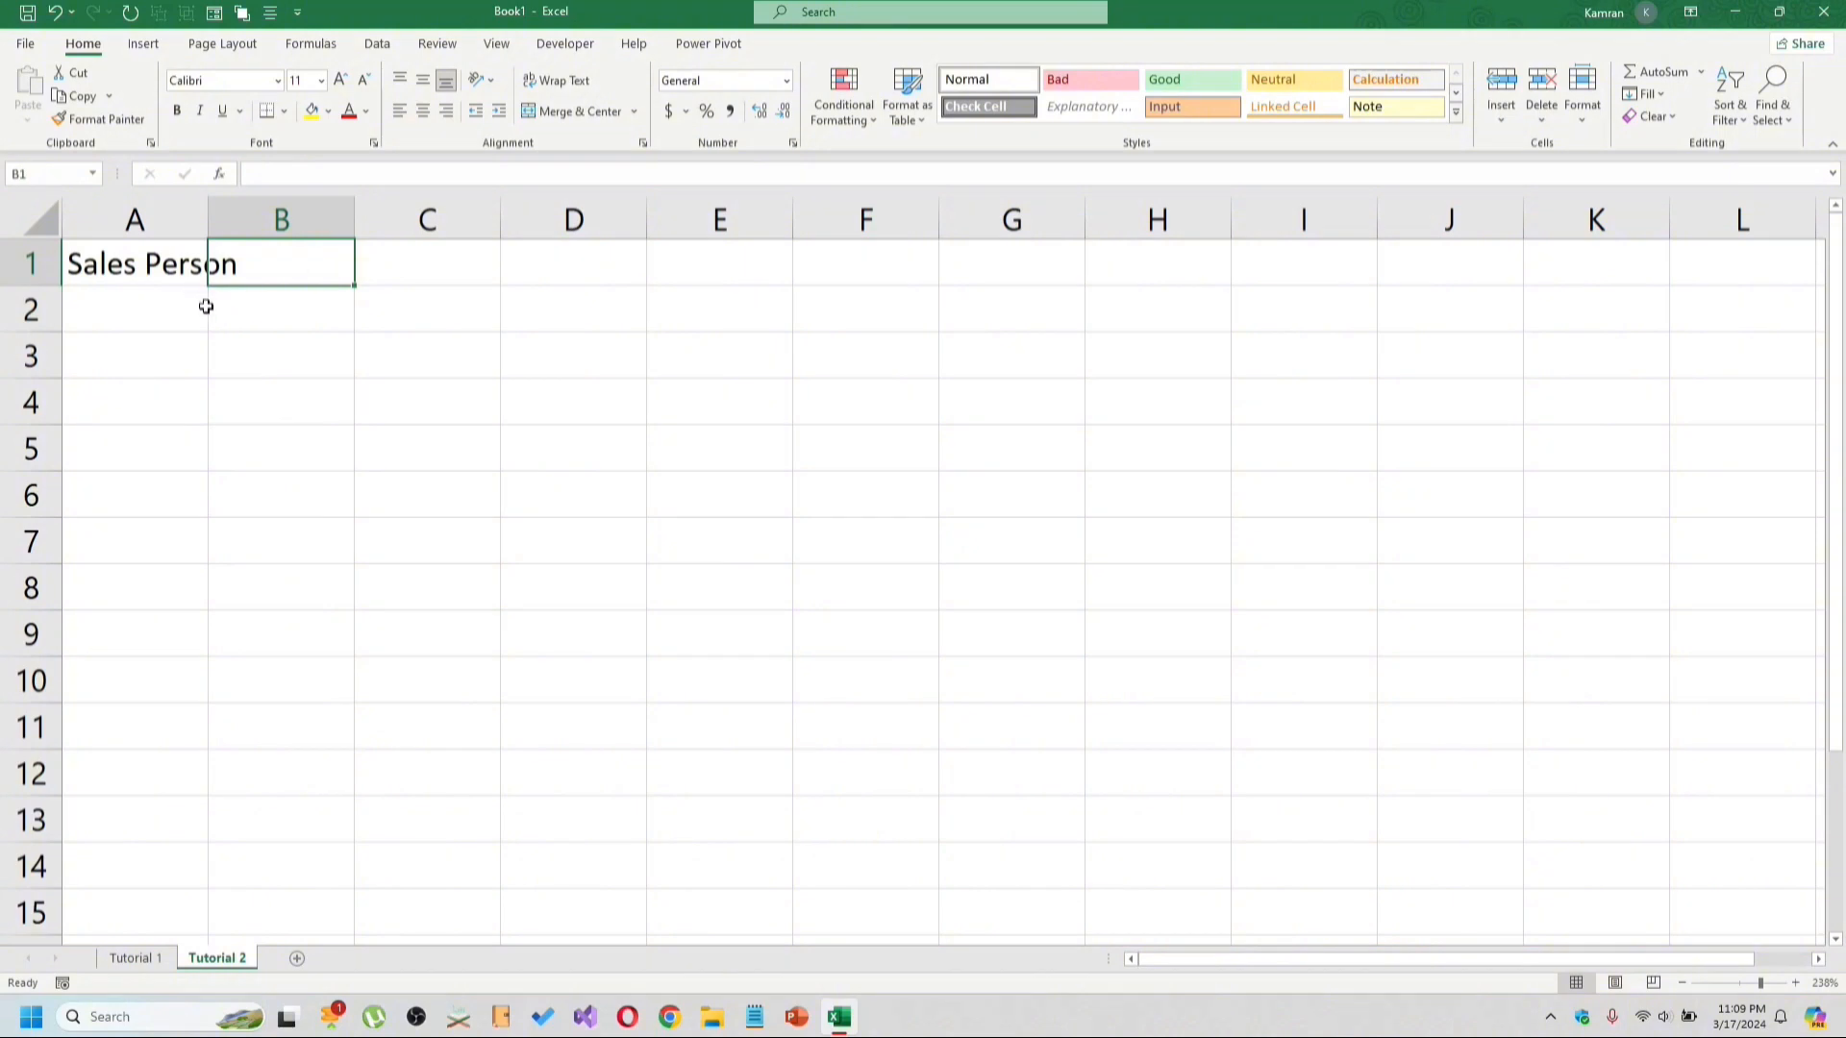
click(245, 309)
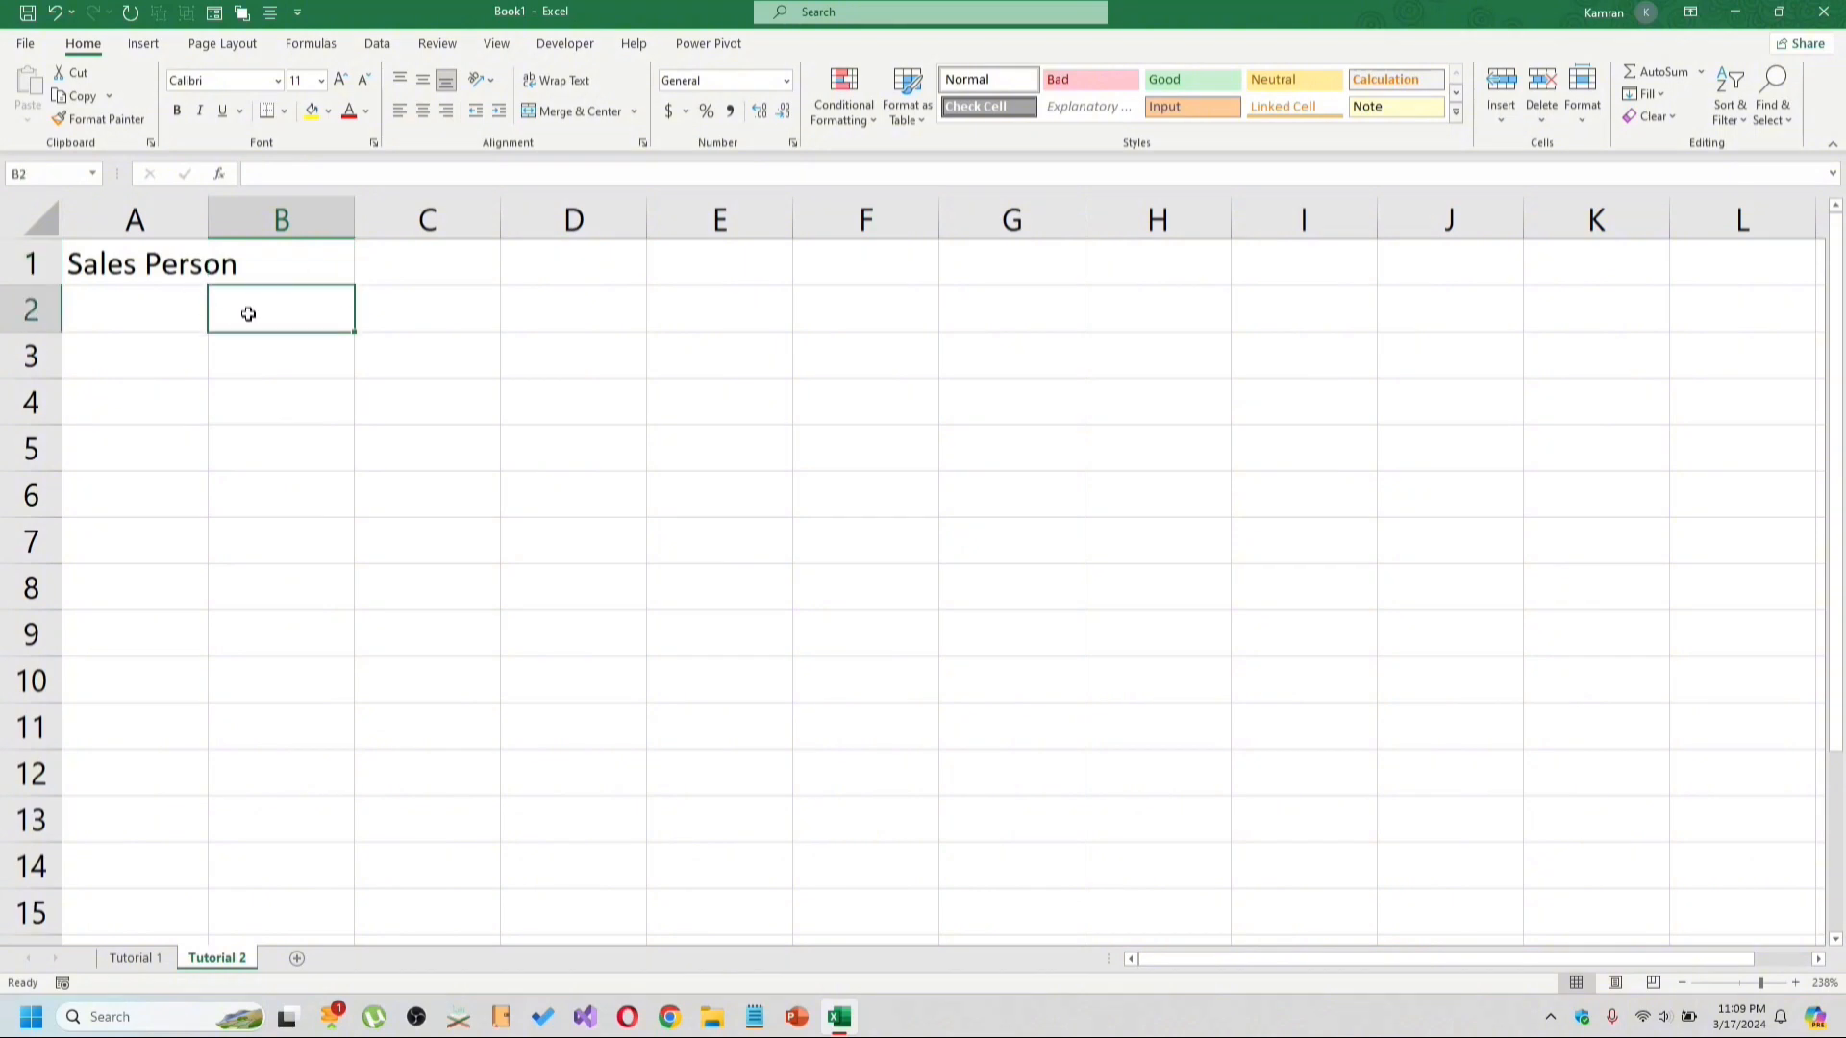
double_click(207, 216)
Enter the header Sales in B1.
click(299, 266)
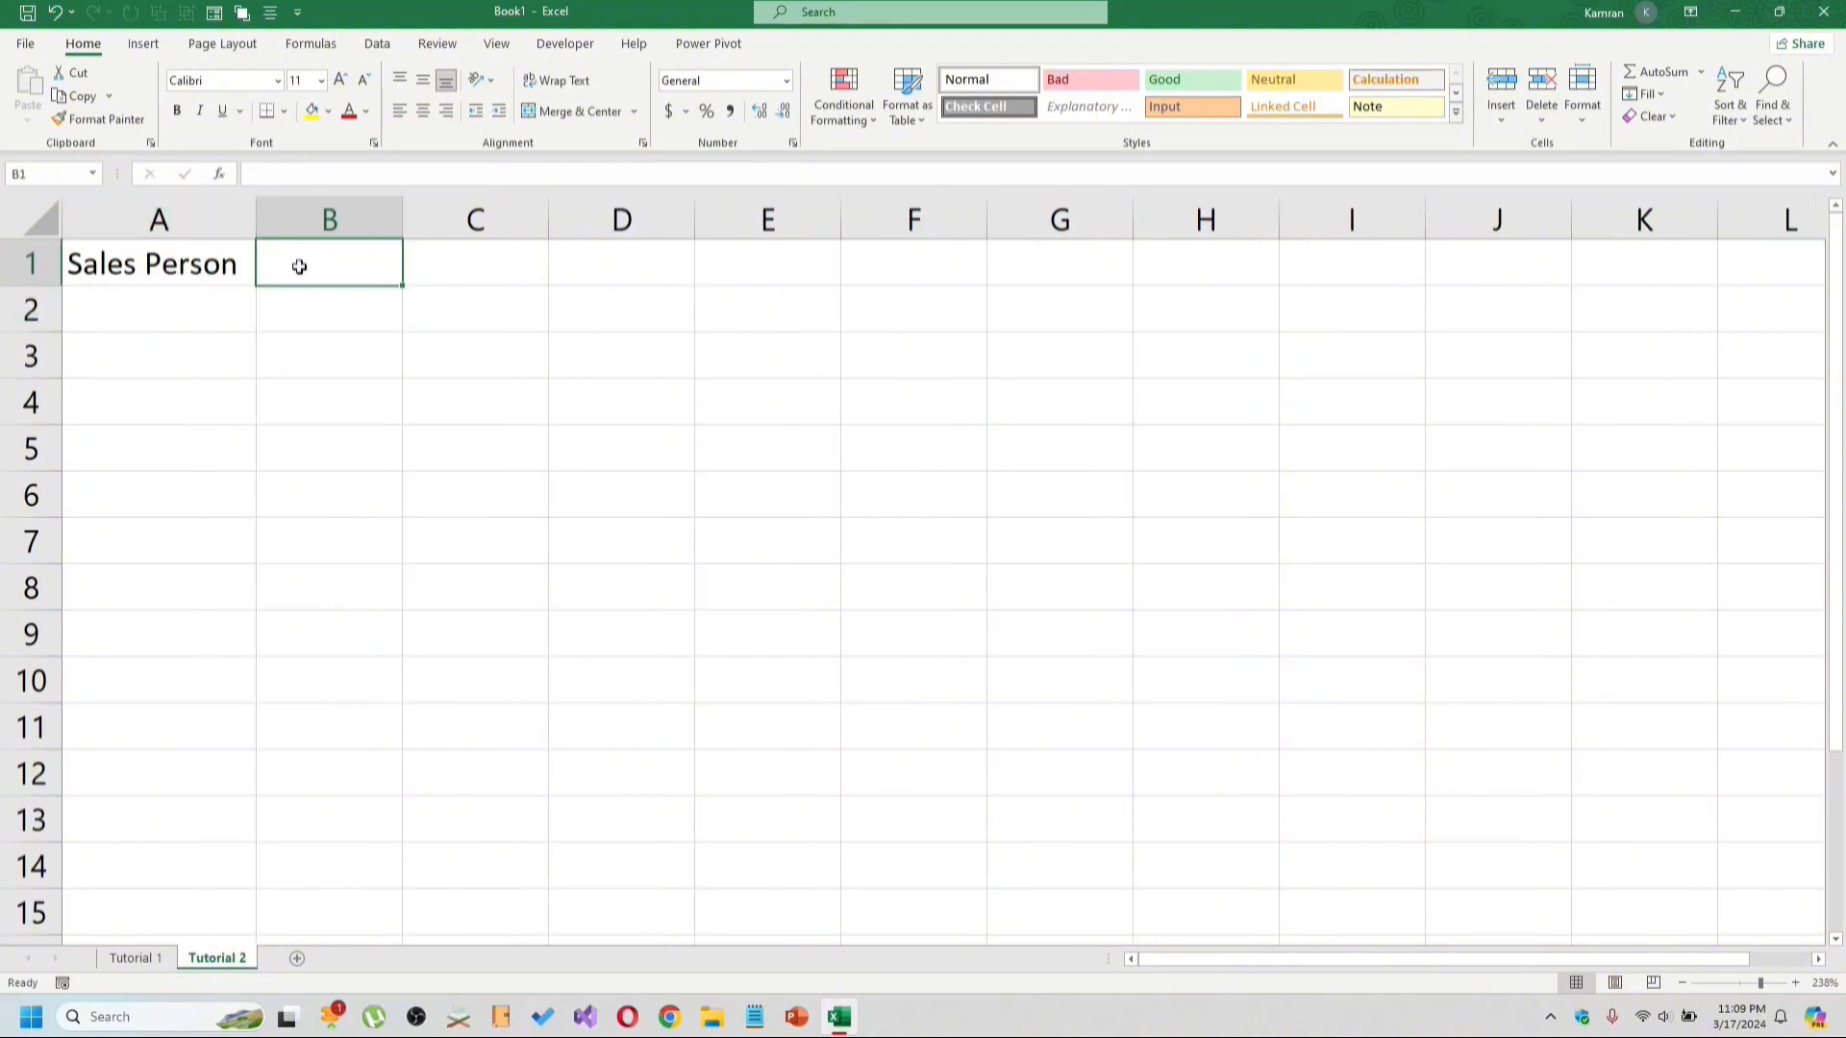
text(Tota)
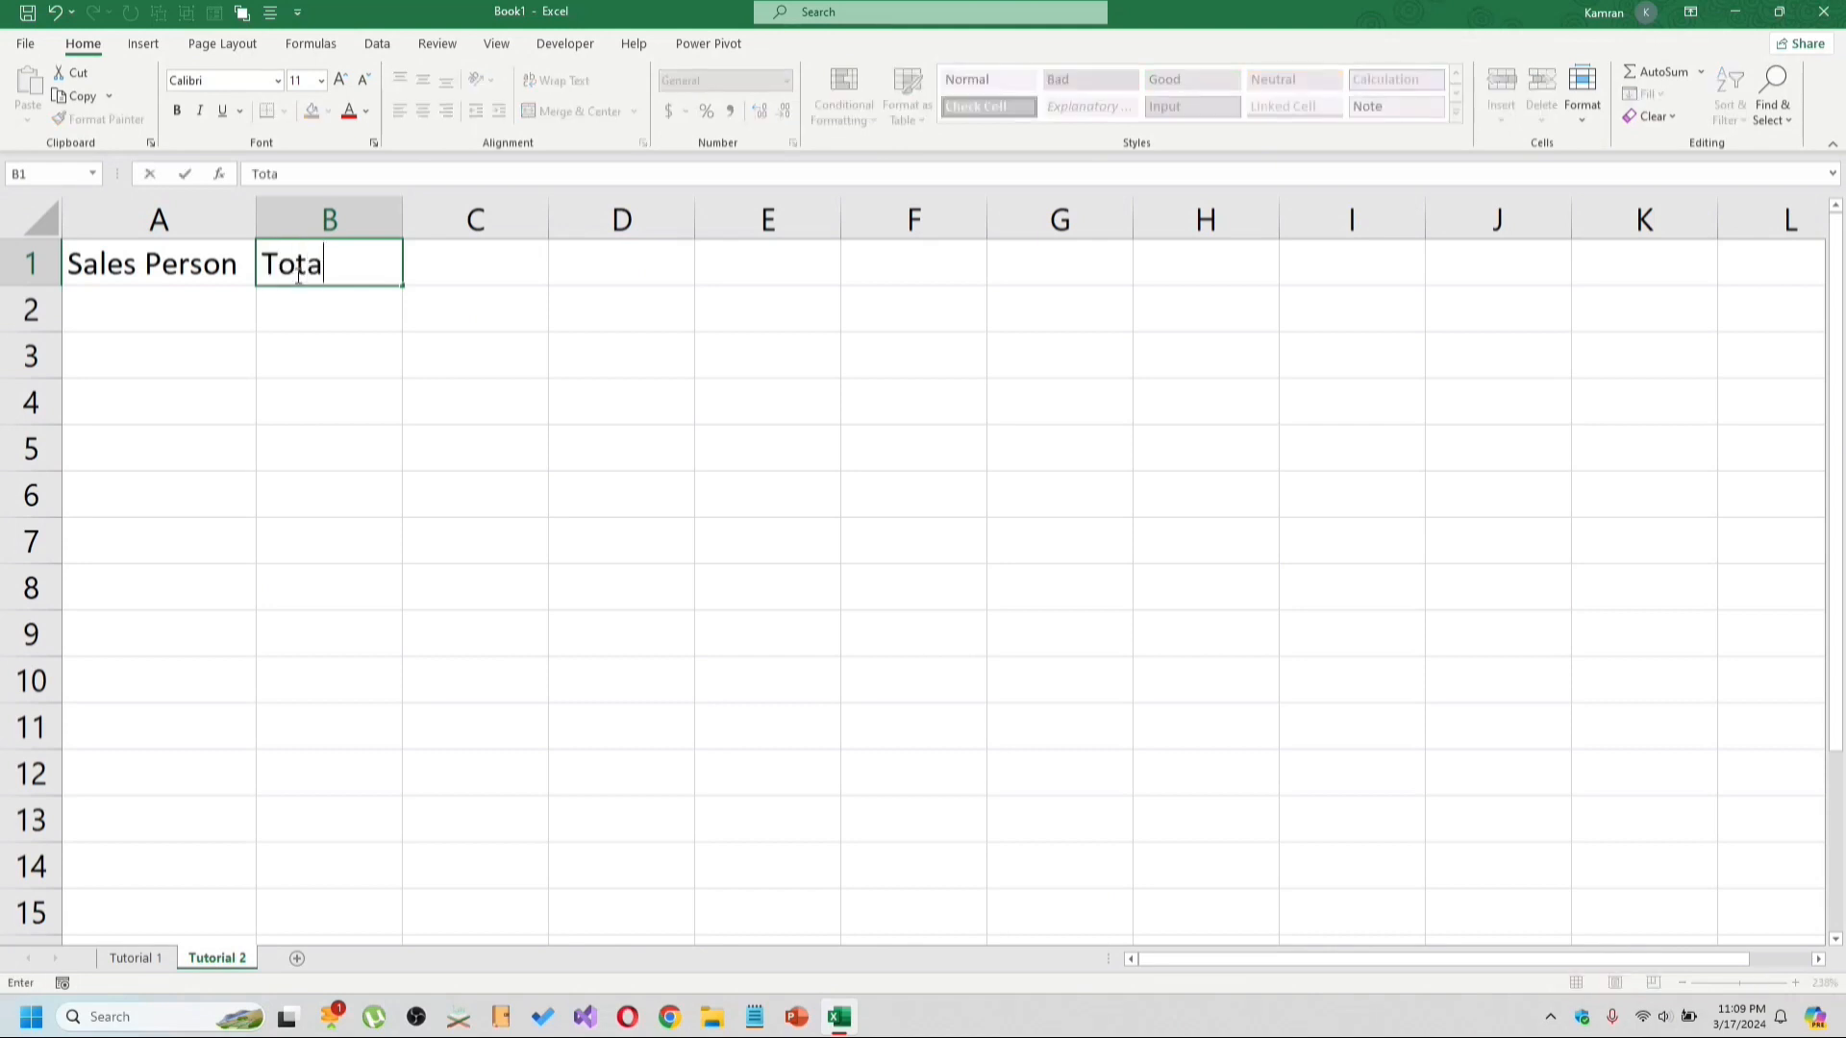
key(BackSpace)
key(BackSpace)
key(BackSpace)
key(BackSpace)
text(Sales)
key(Return)
Add a row for Alex with sales of 40.
key(Left)
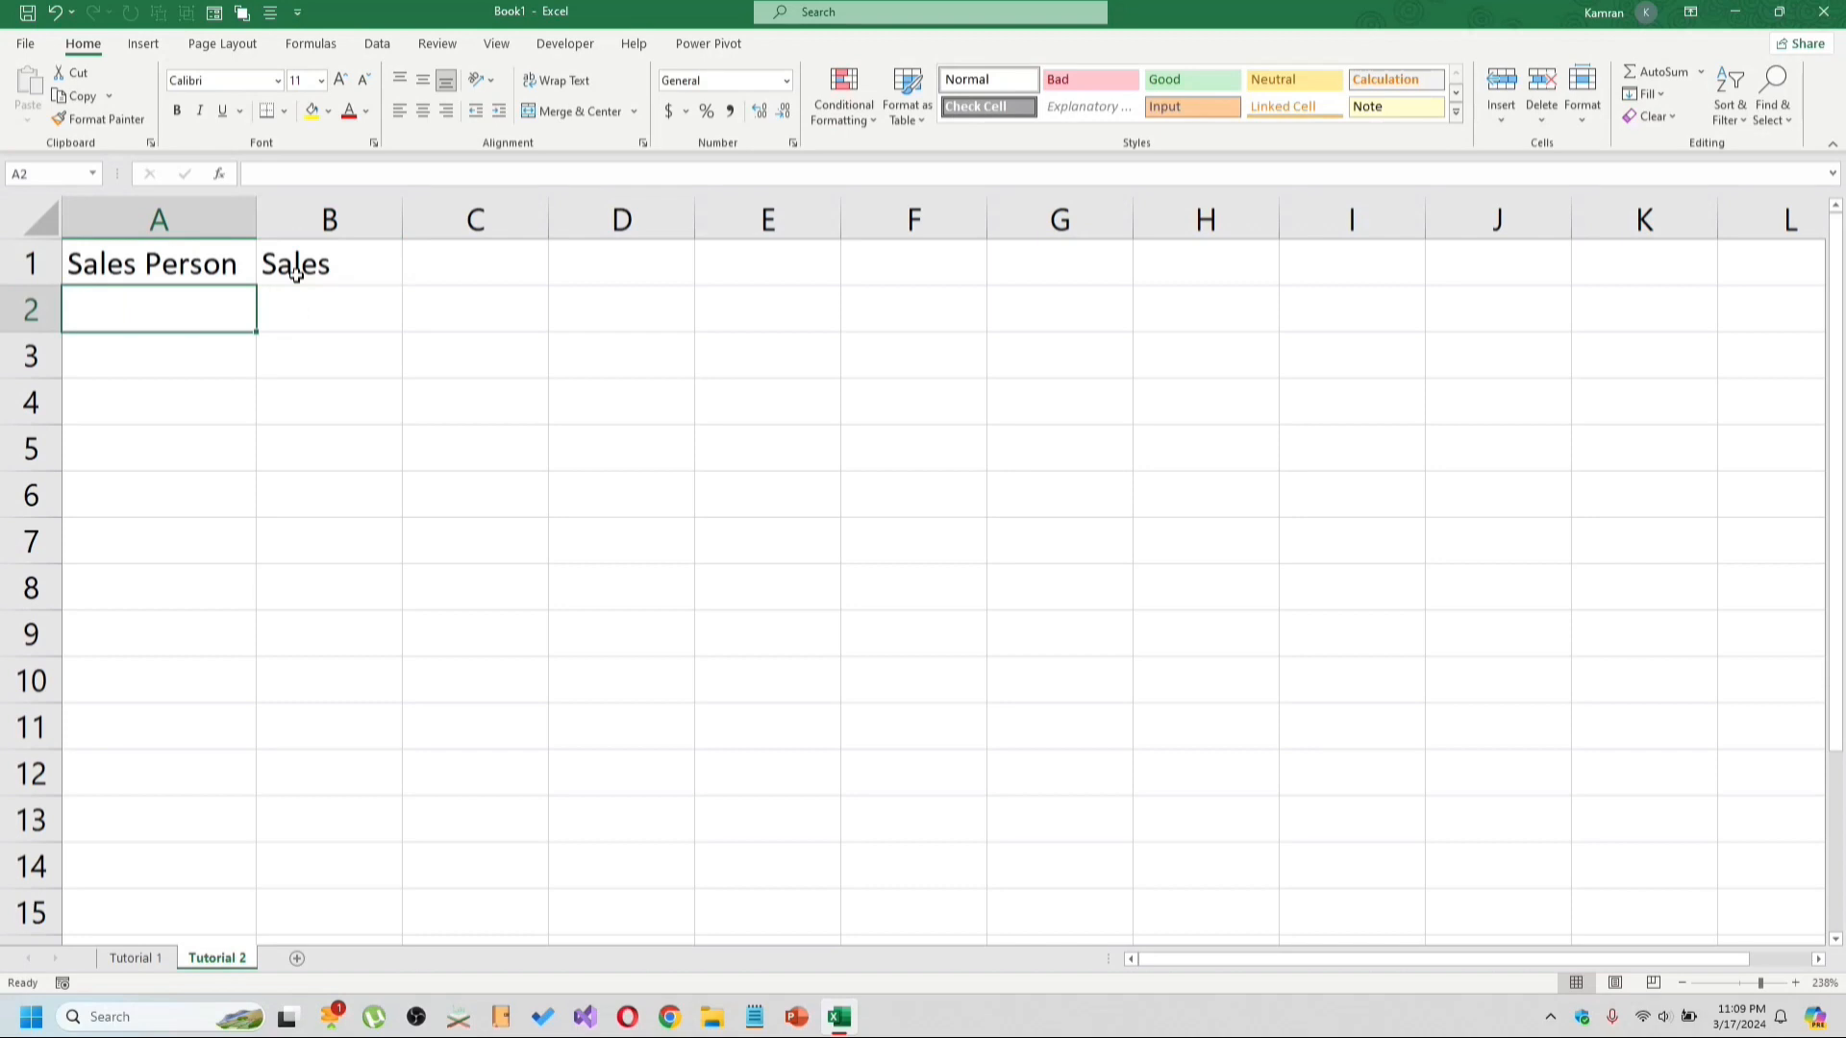
text(A)
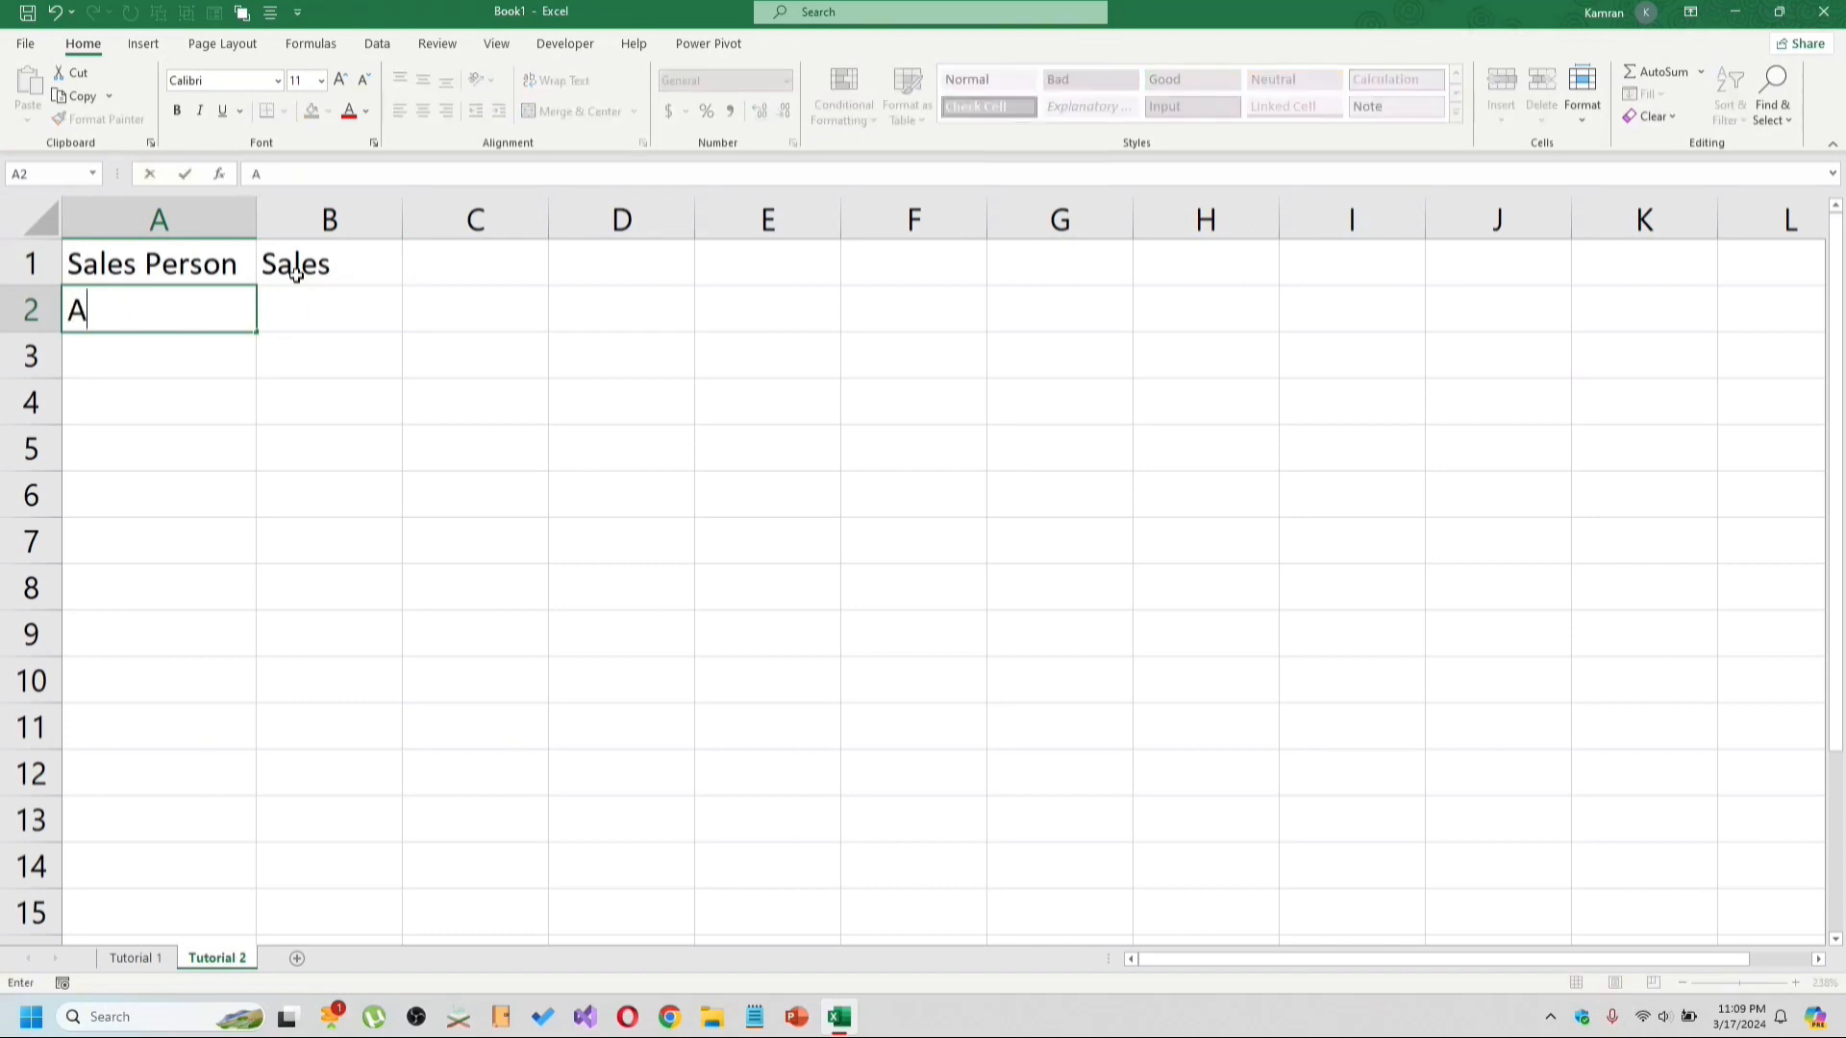
text(lex)
key(Tab)
text(40)
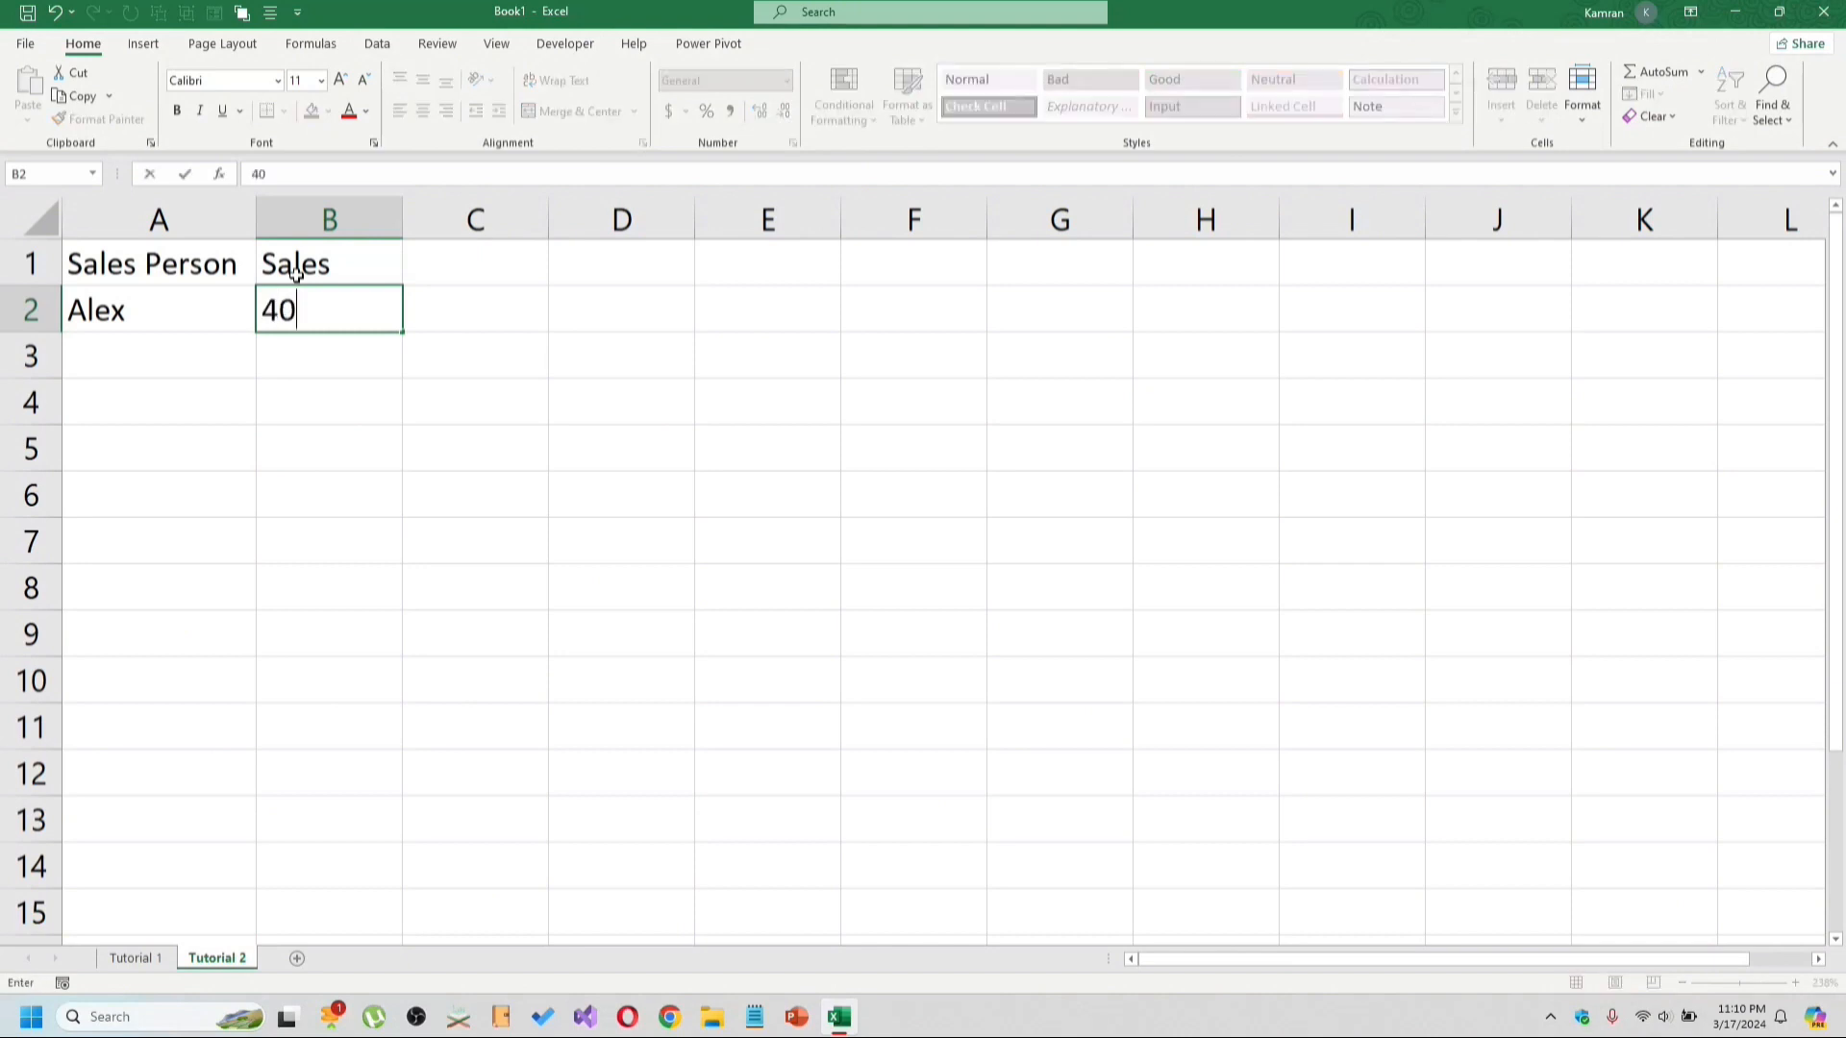
key(Return)
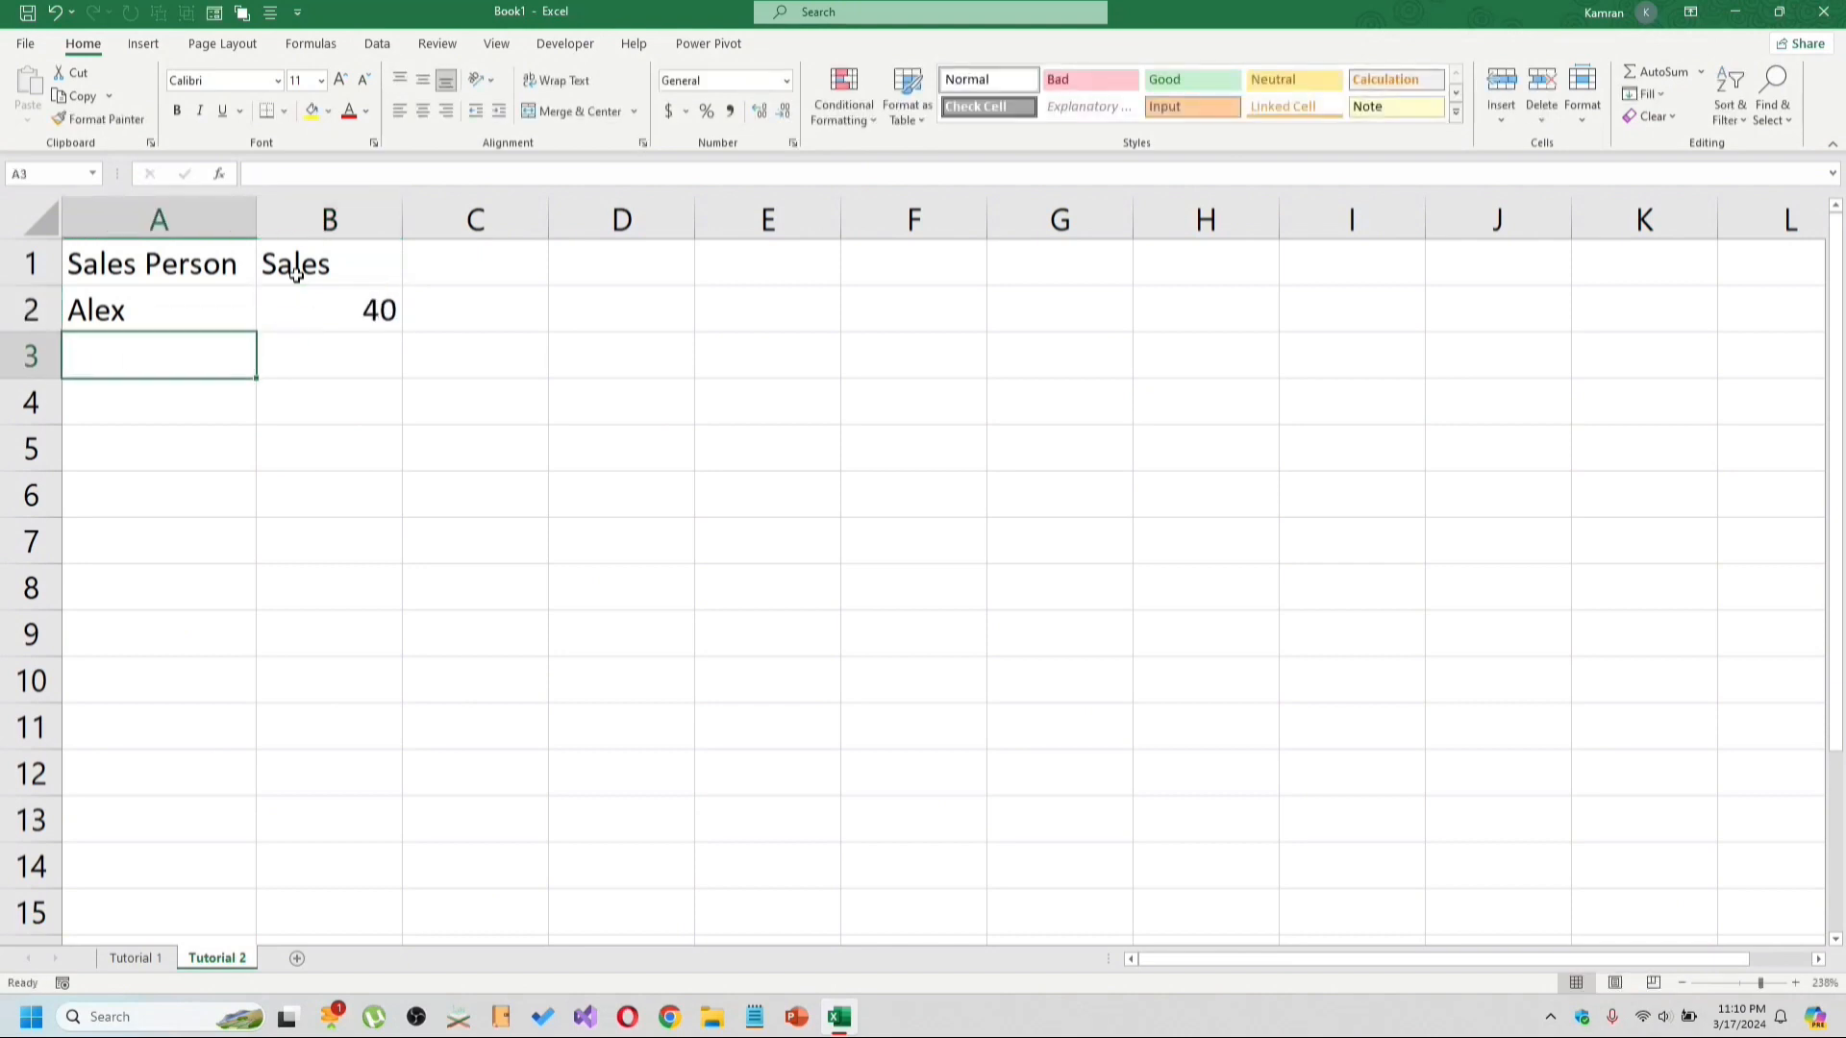
Add a row for Joseph with sales of 69.
text(Joseph)
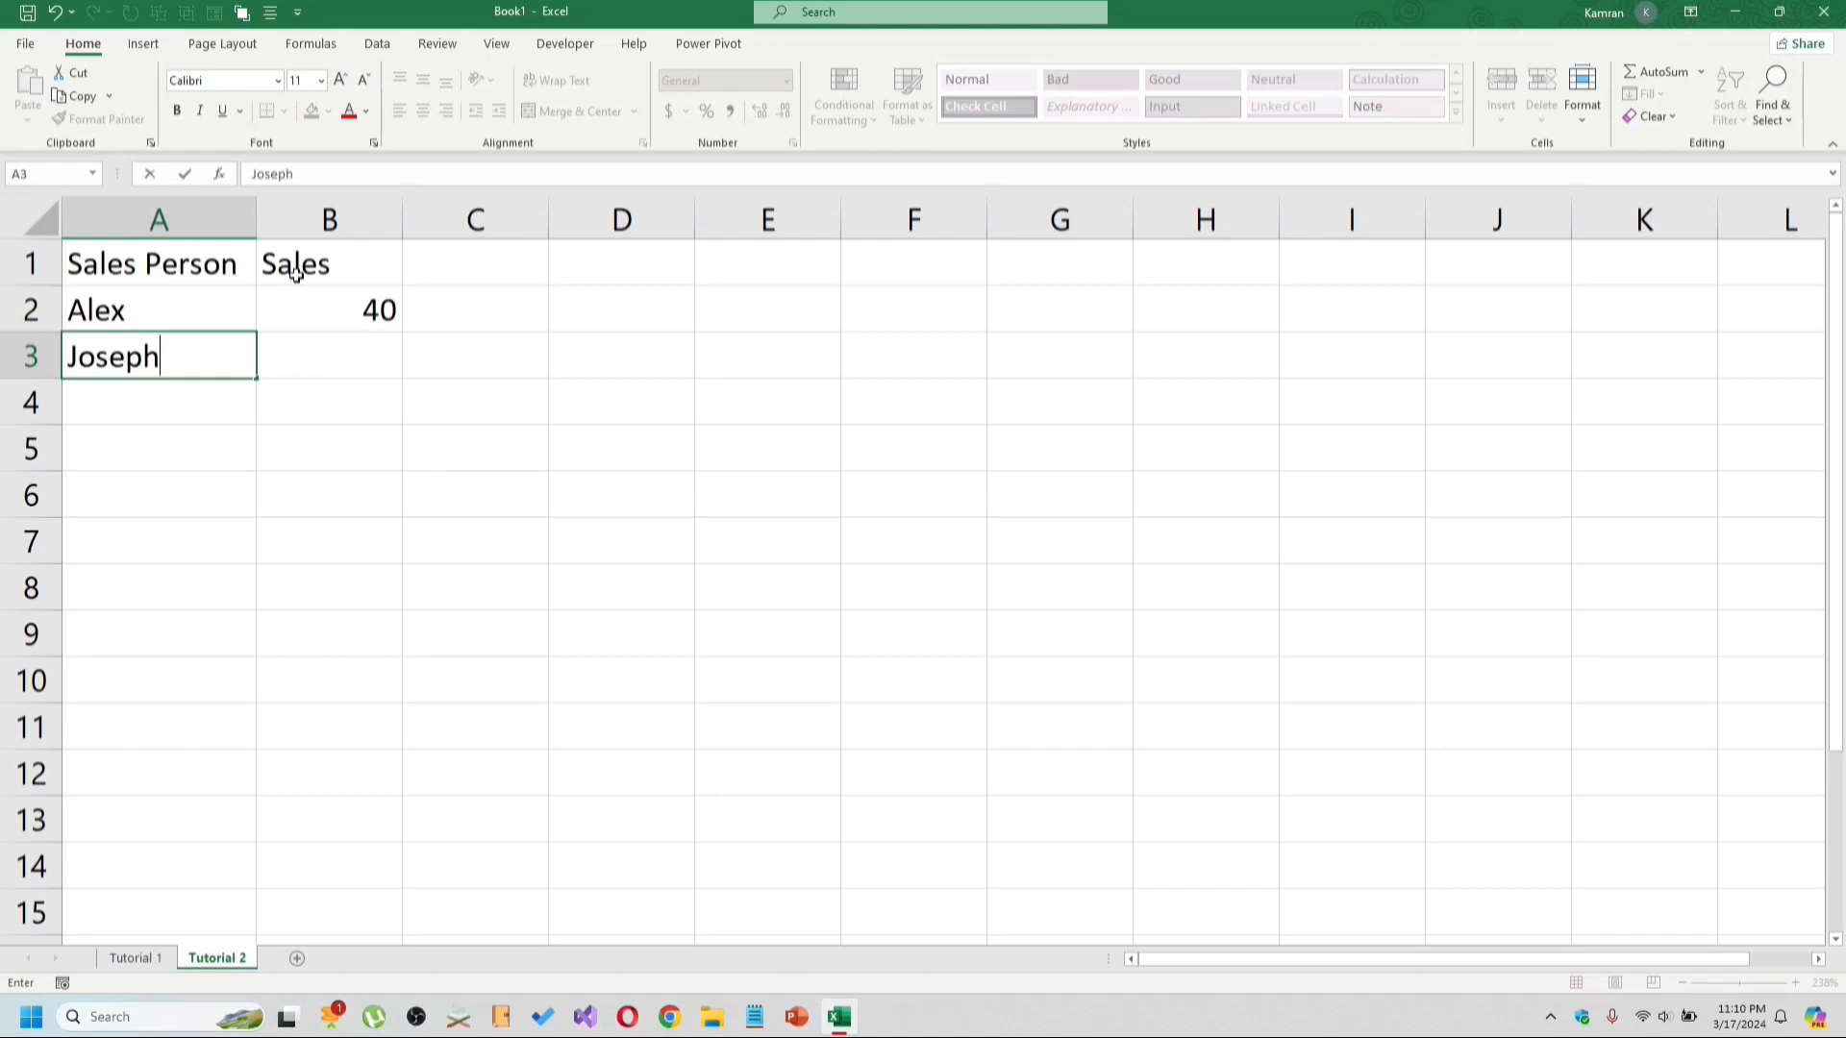
key(Tab)
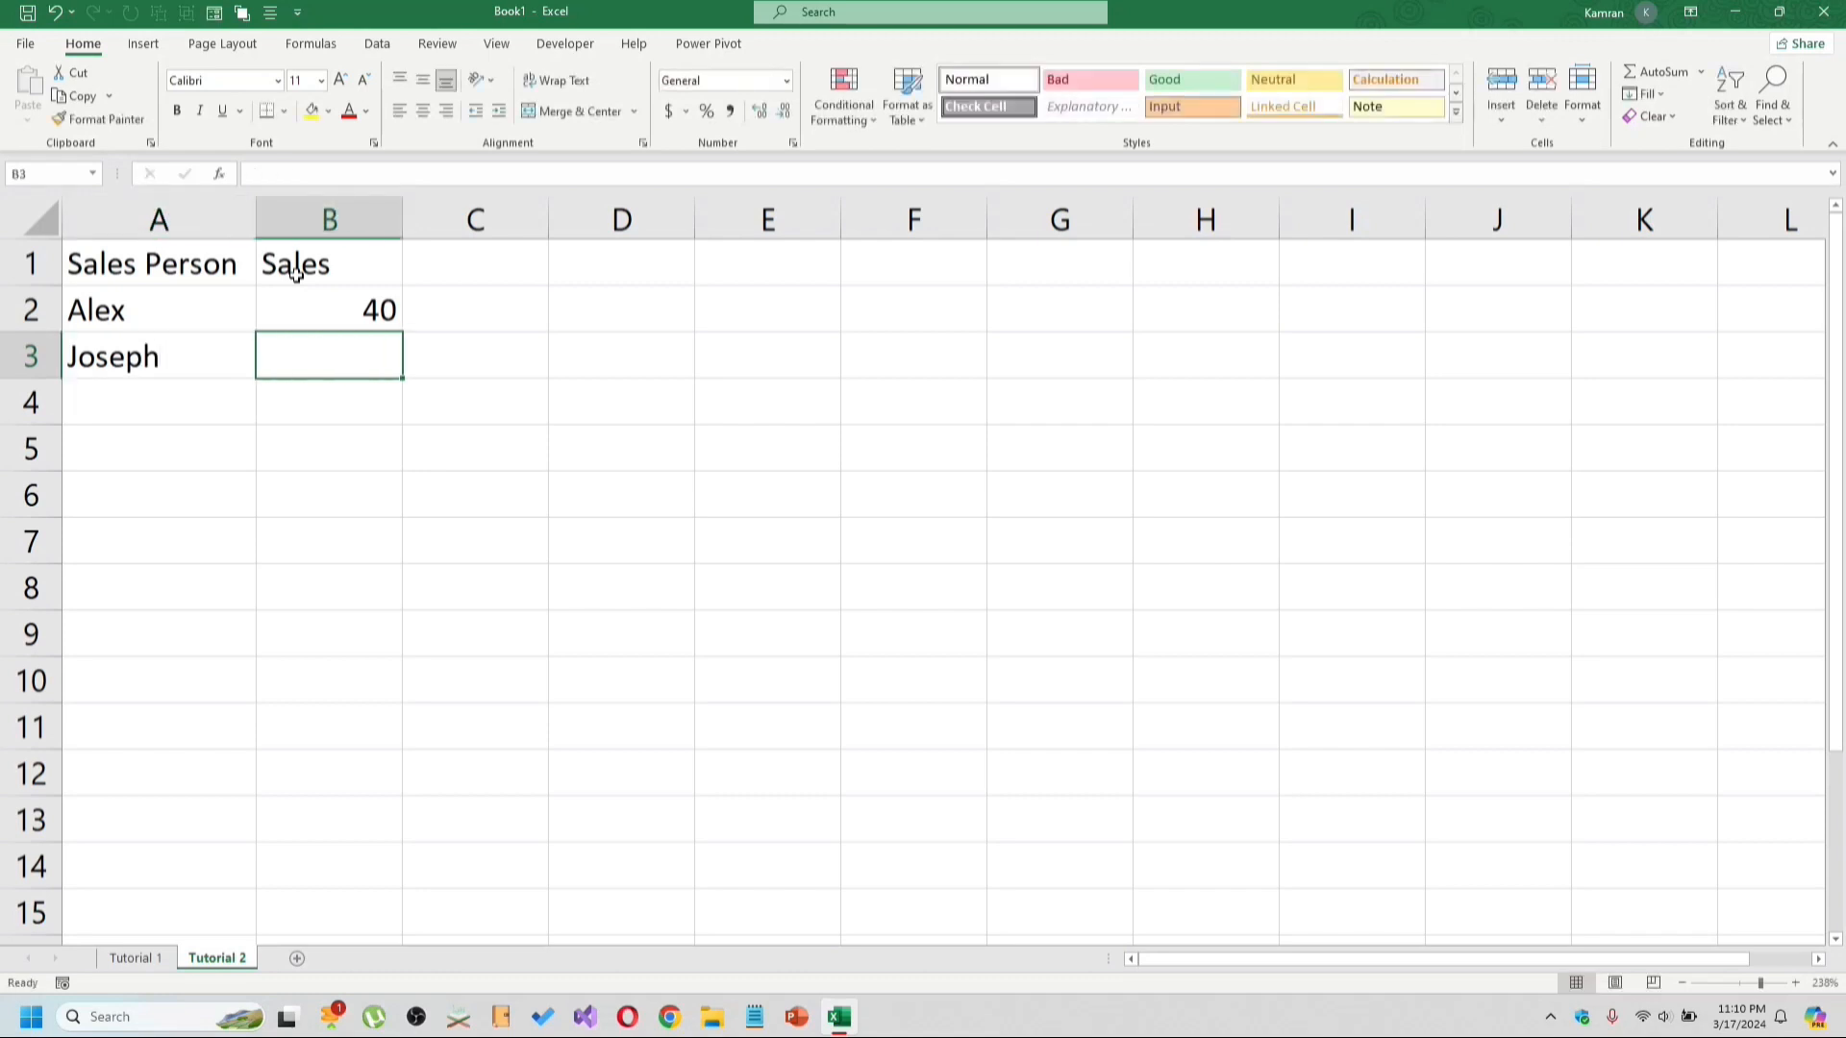
text(69)
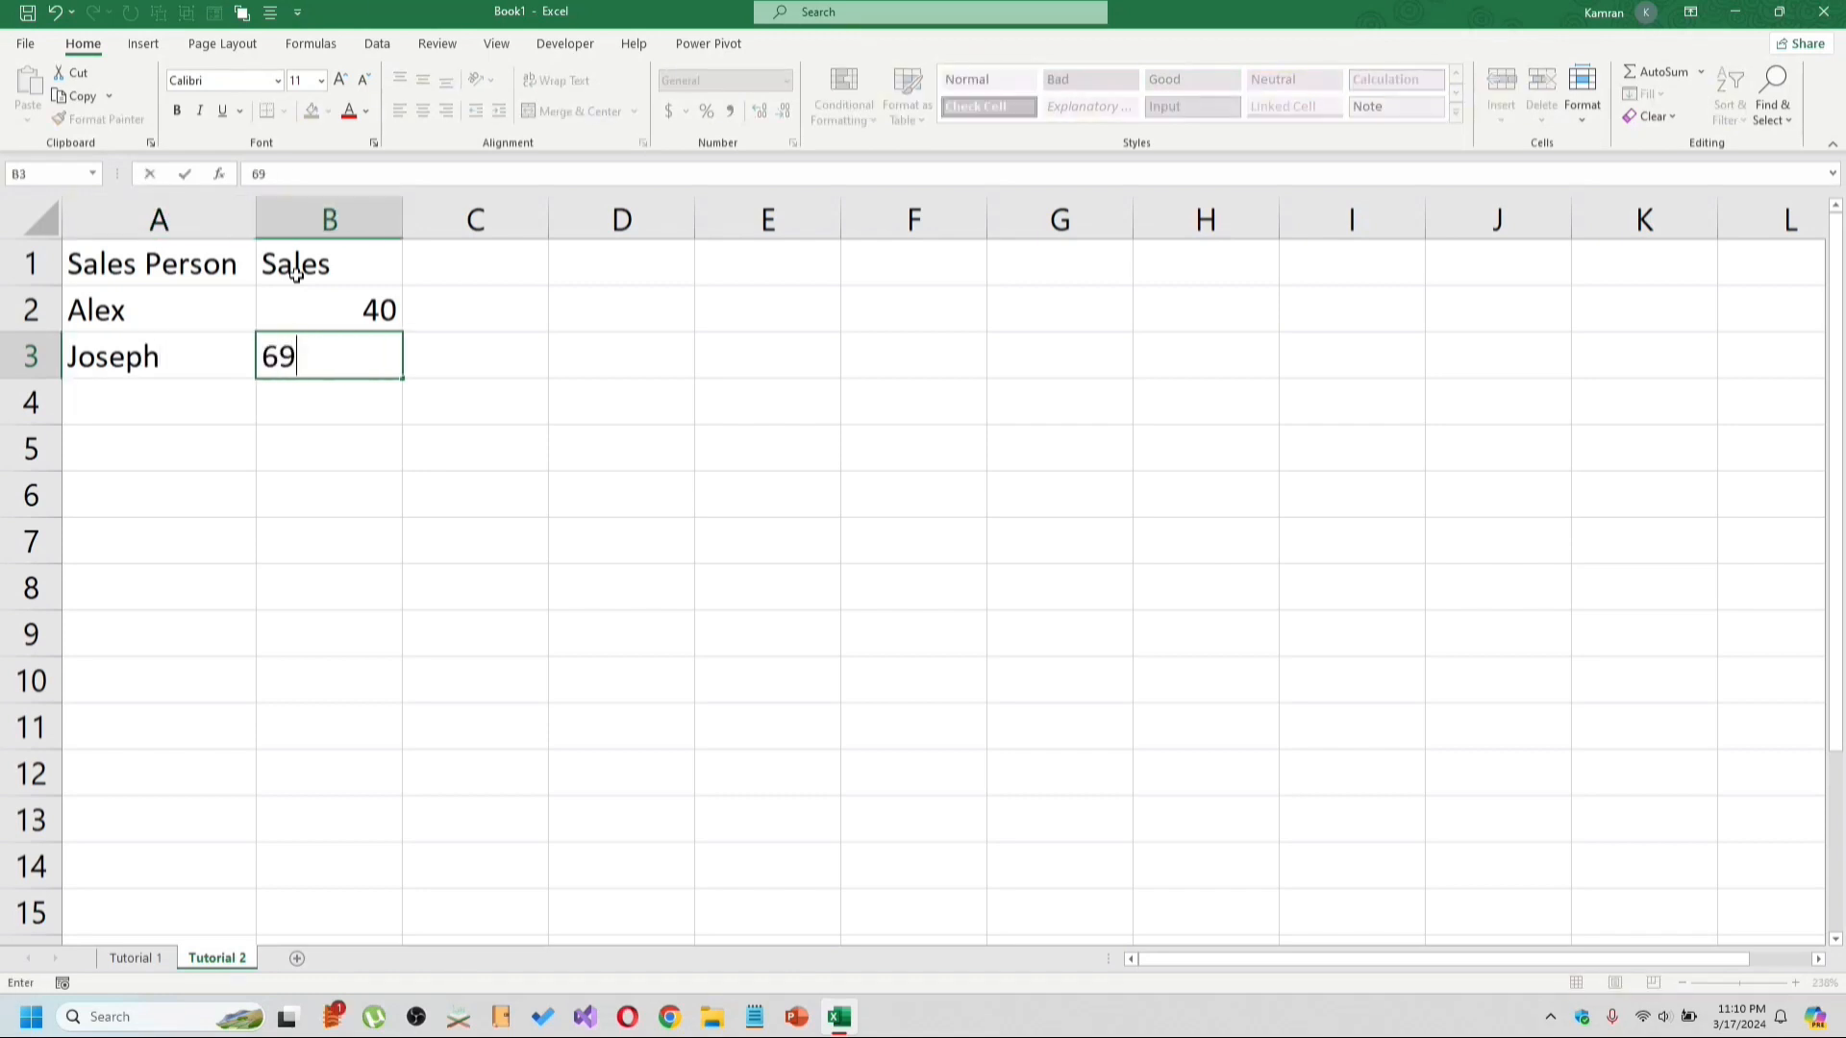
key(Return)
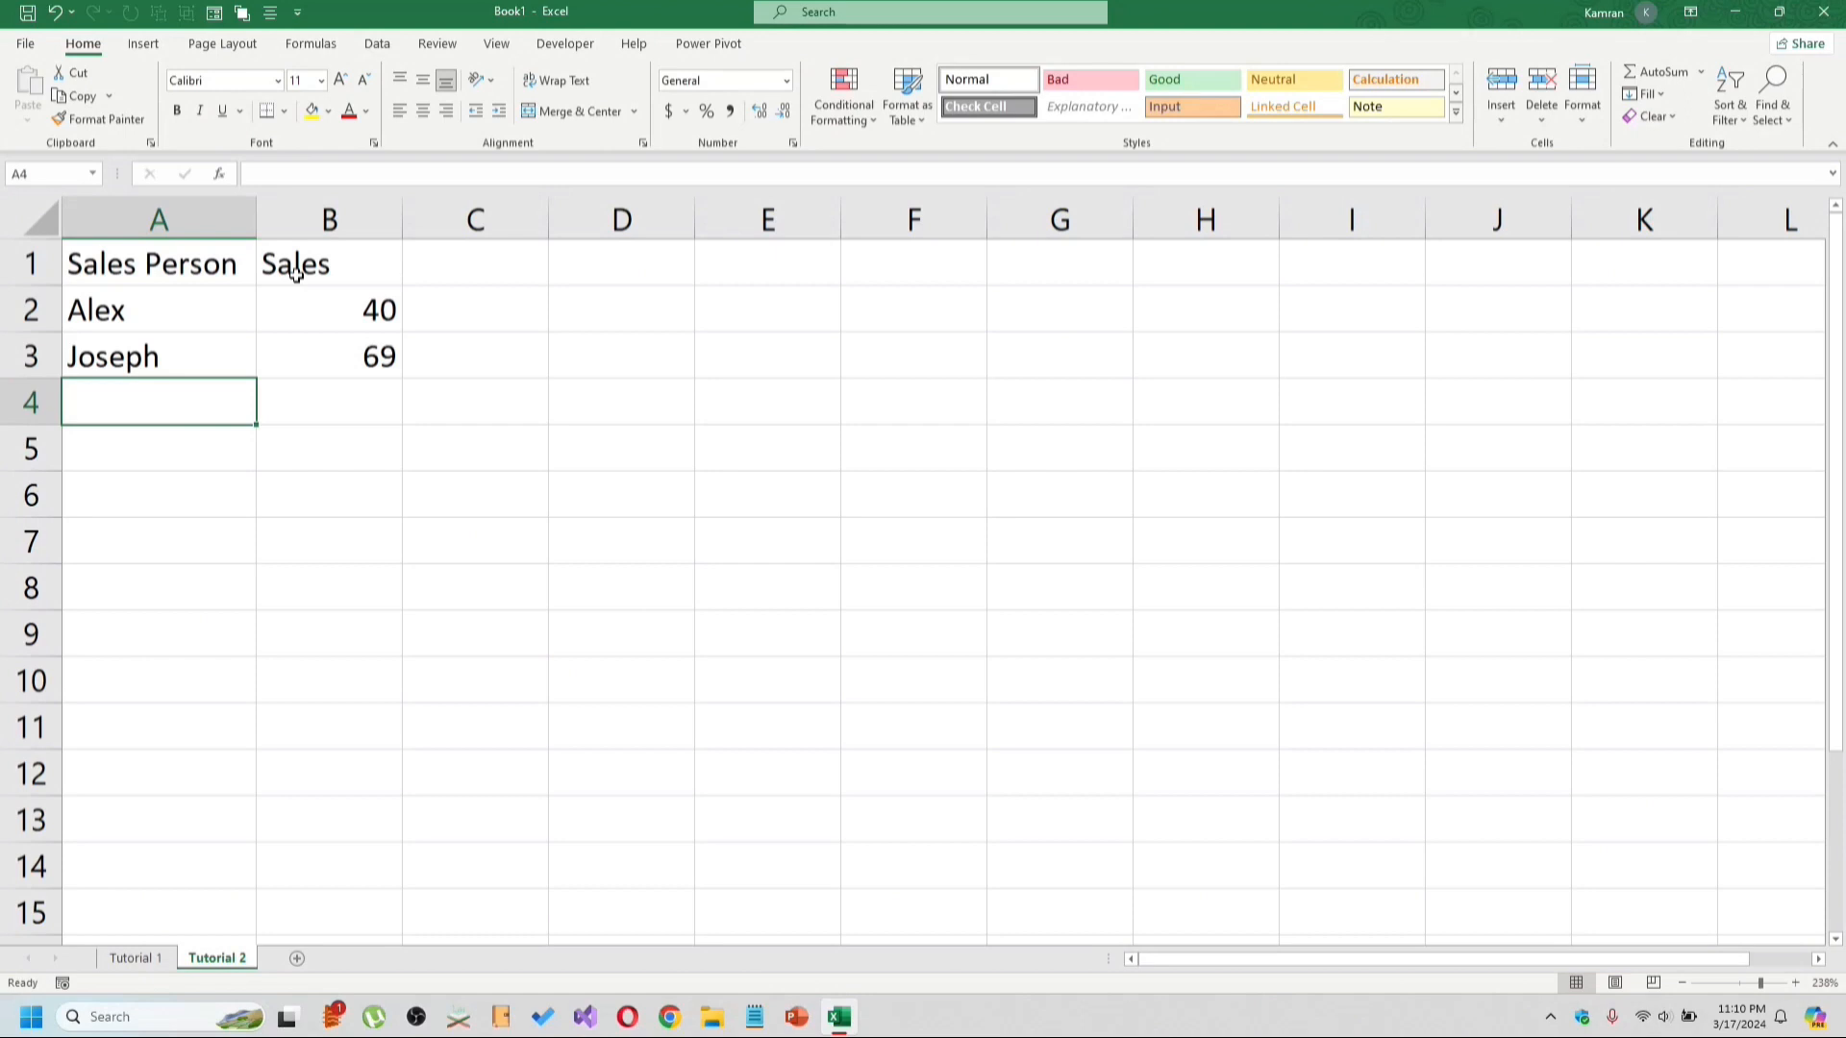
Enter the label TOTAL SALES in A4.
text(TOTAL SALED)
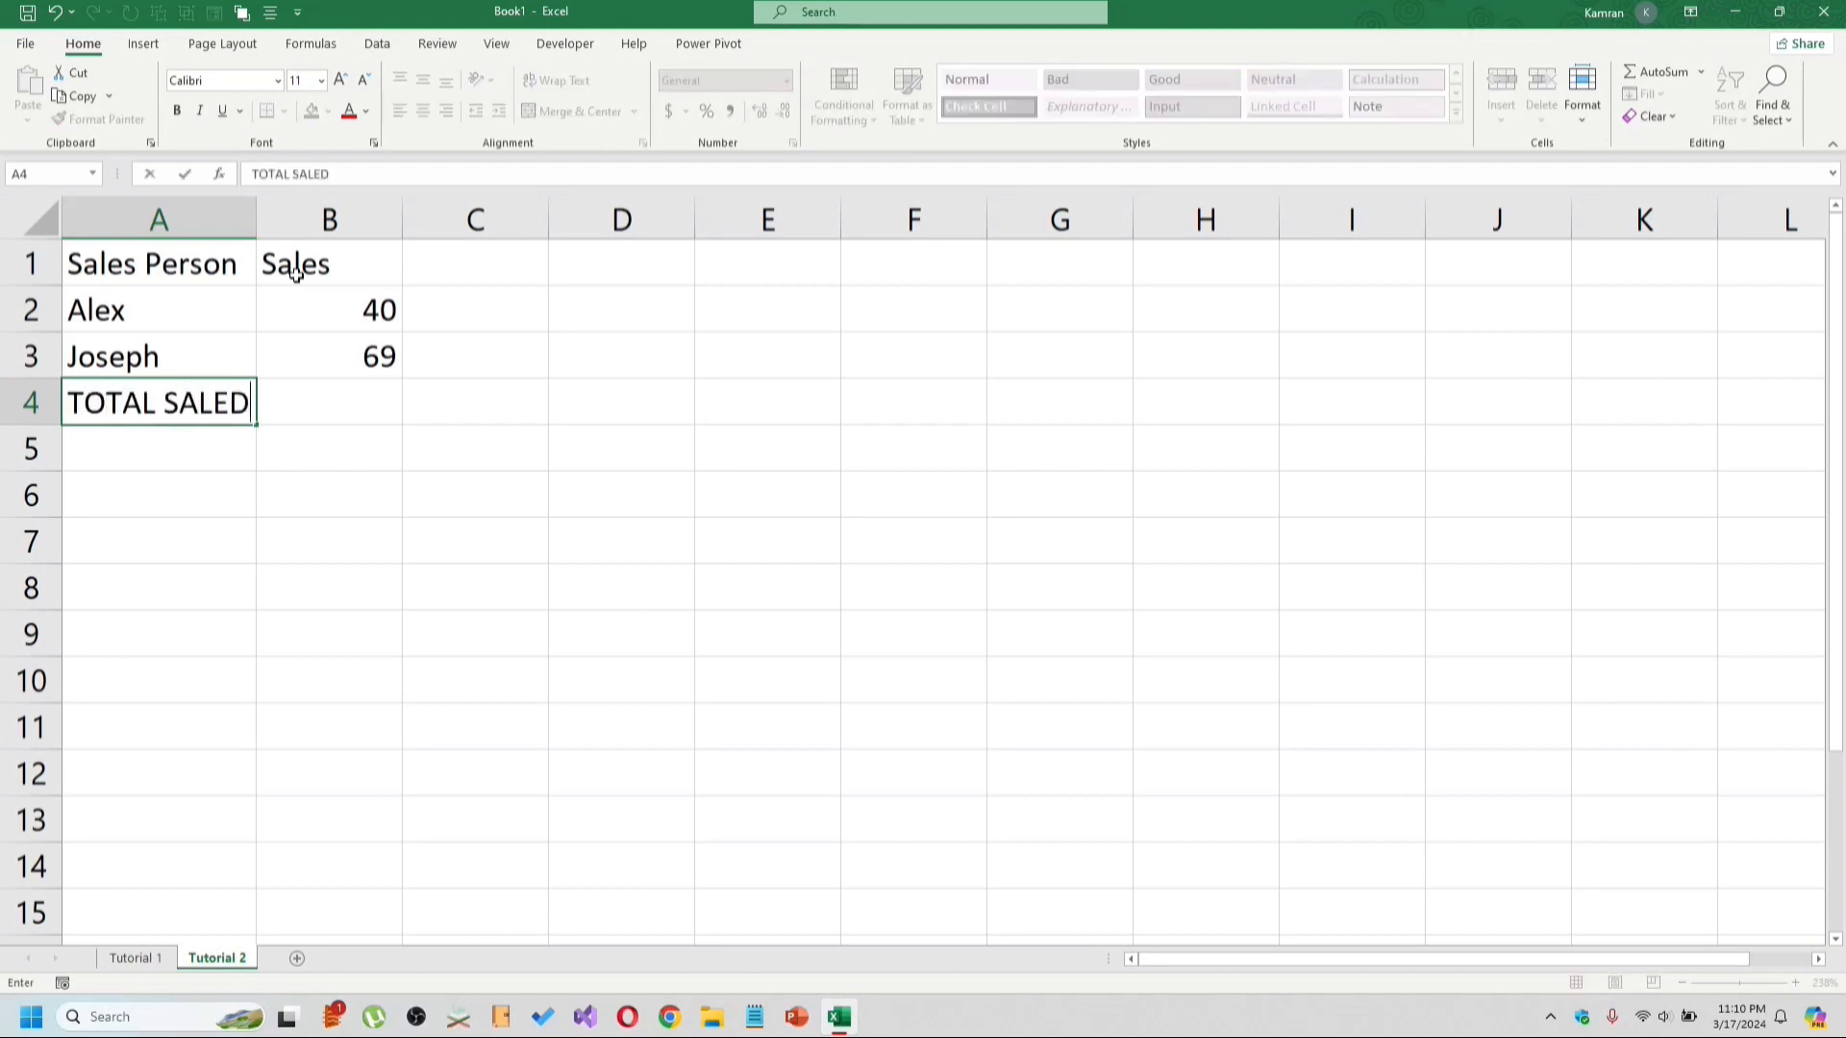
key(BackSpace)
text(S)
key(Tab)
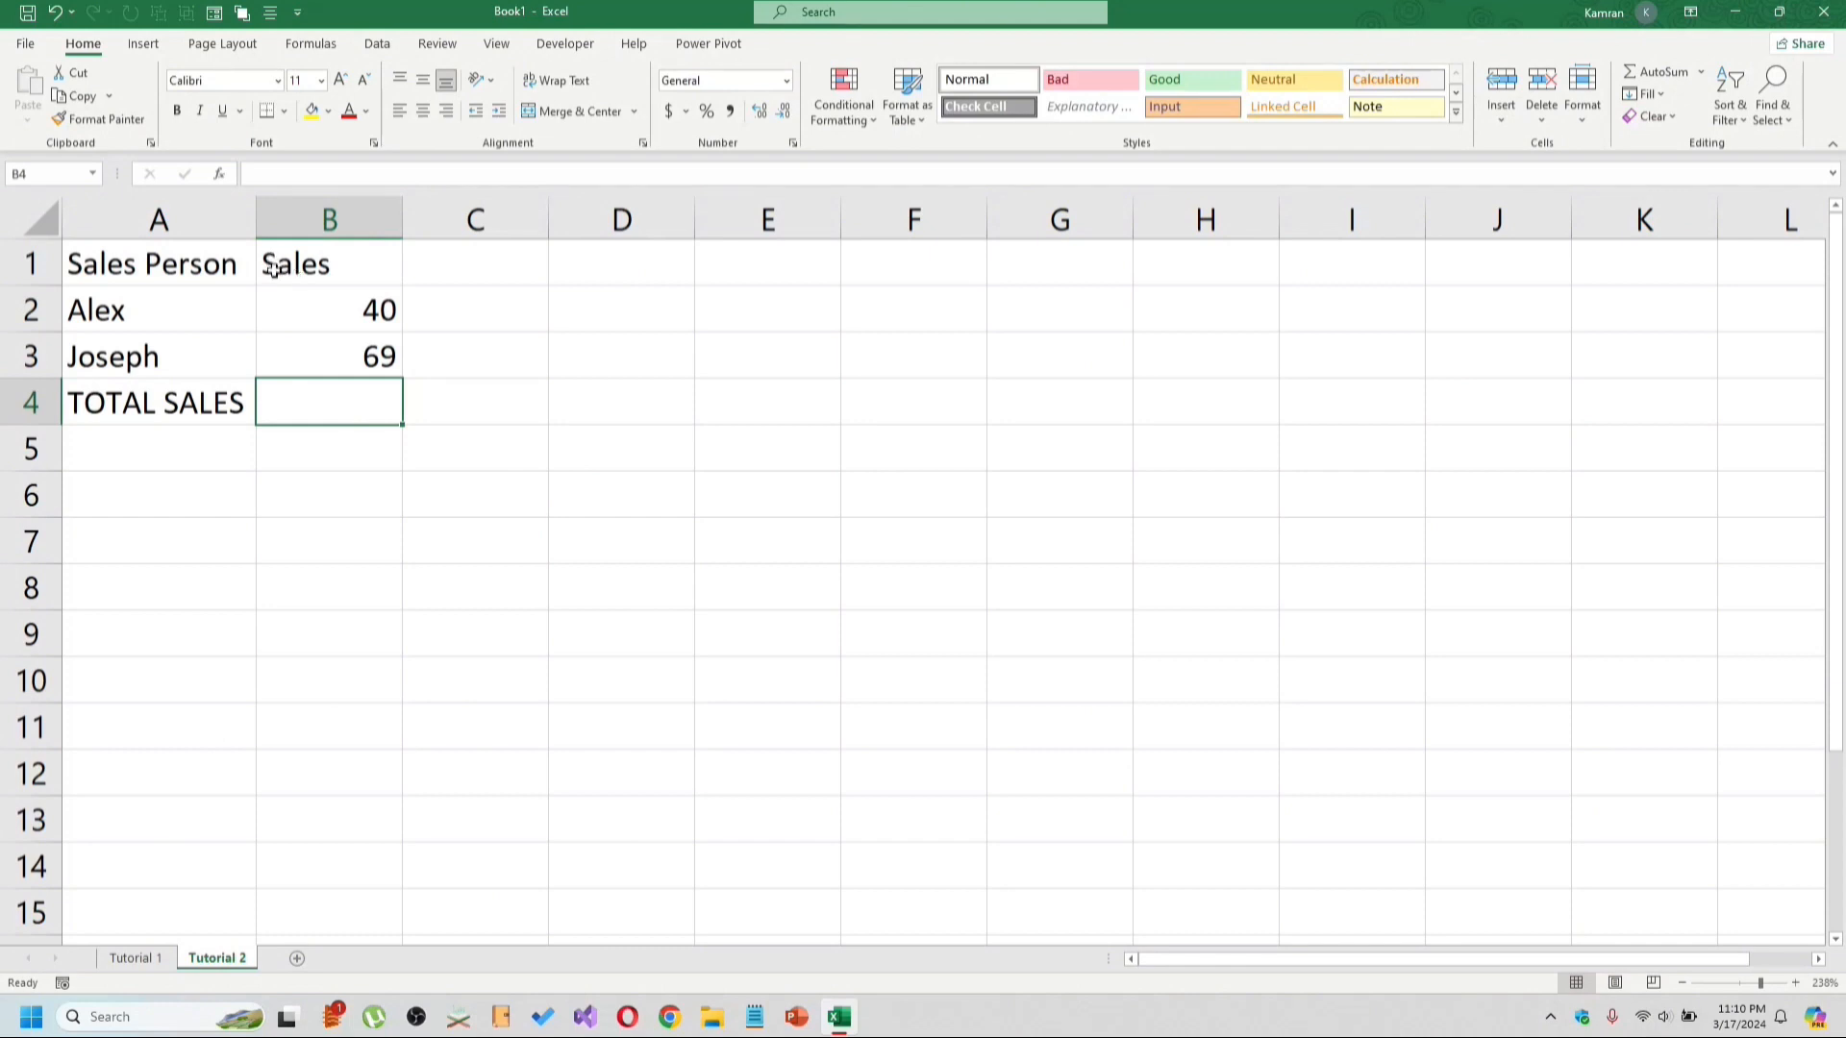
Enter the formula =B2+B3 in B4 to total the sales.
click(307, 300)
drag(315, 333, 318, 355)
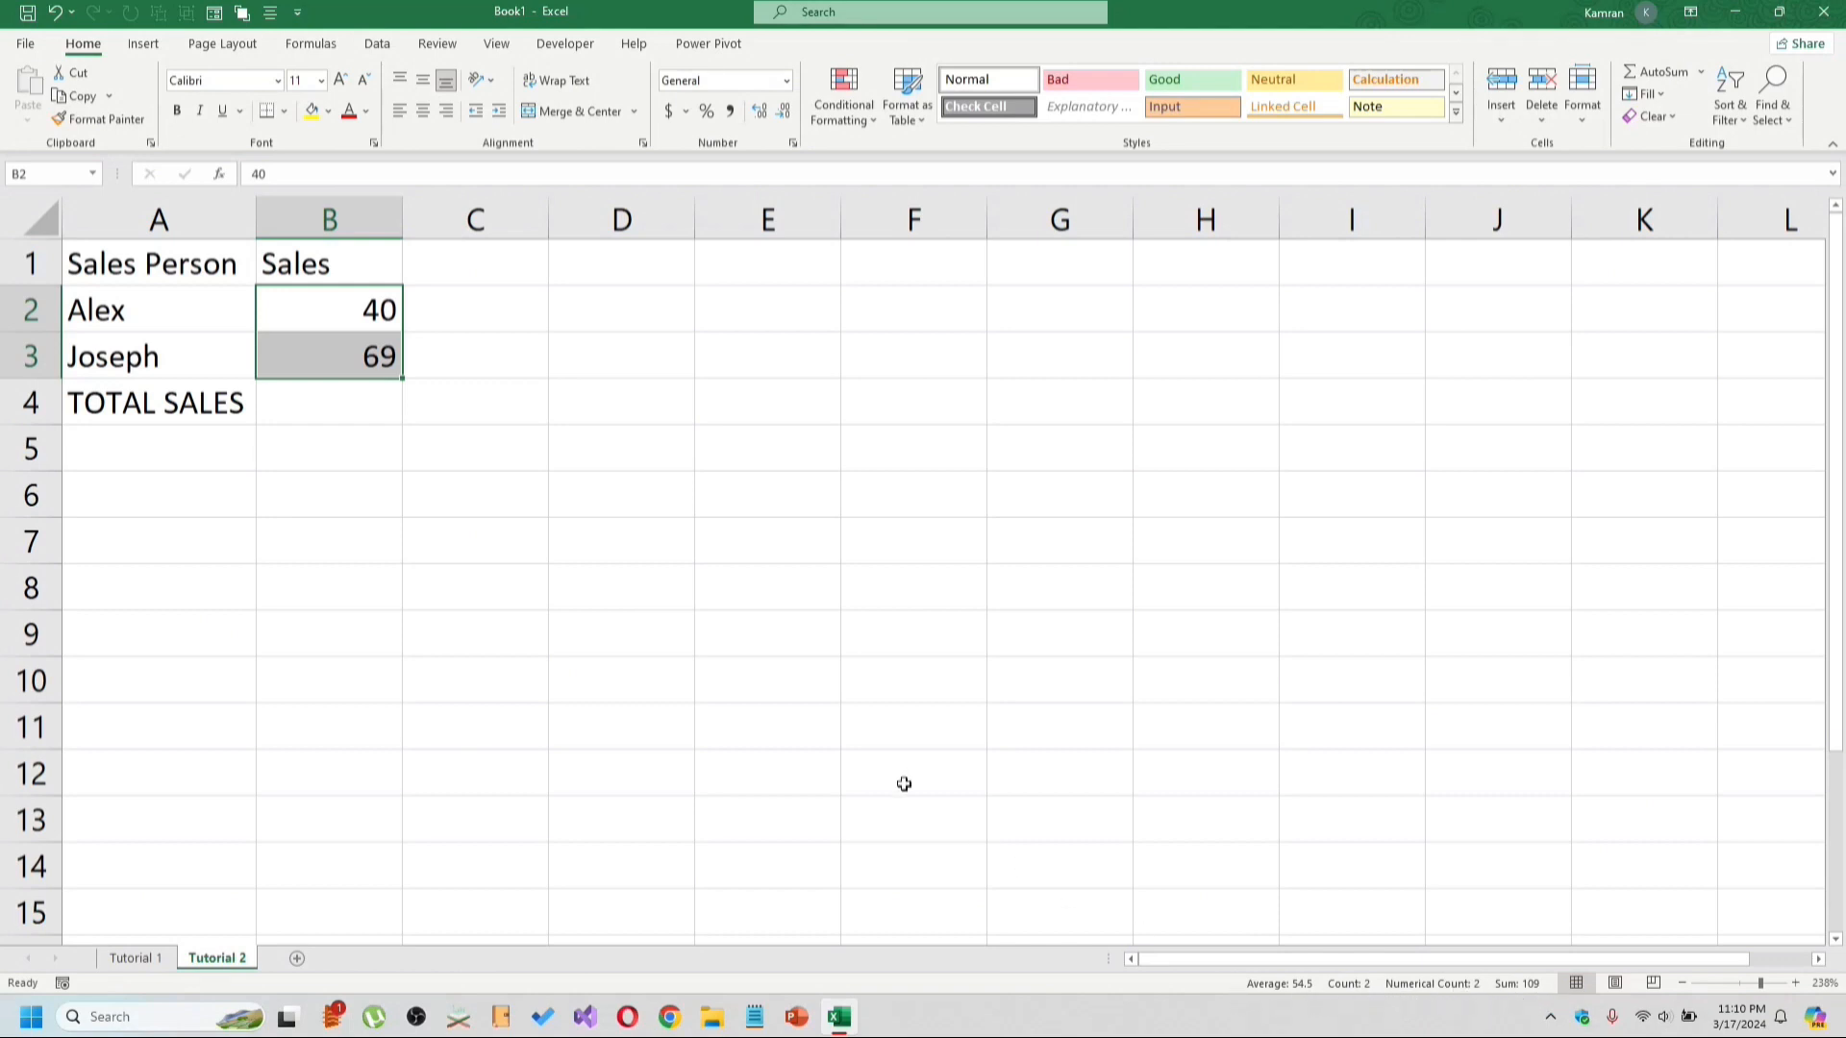
click(298, 402)
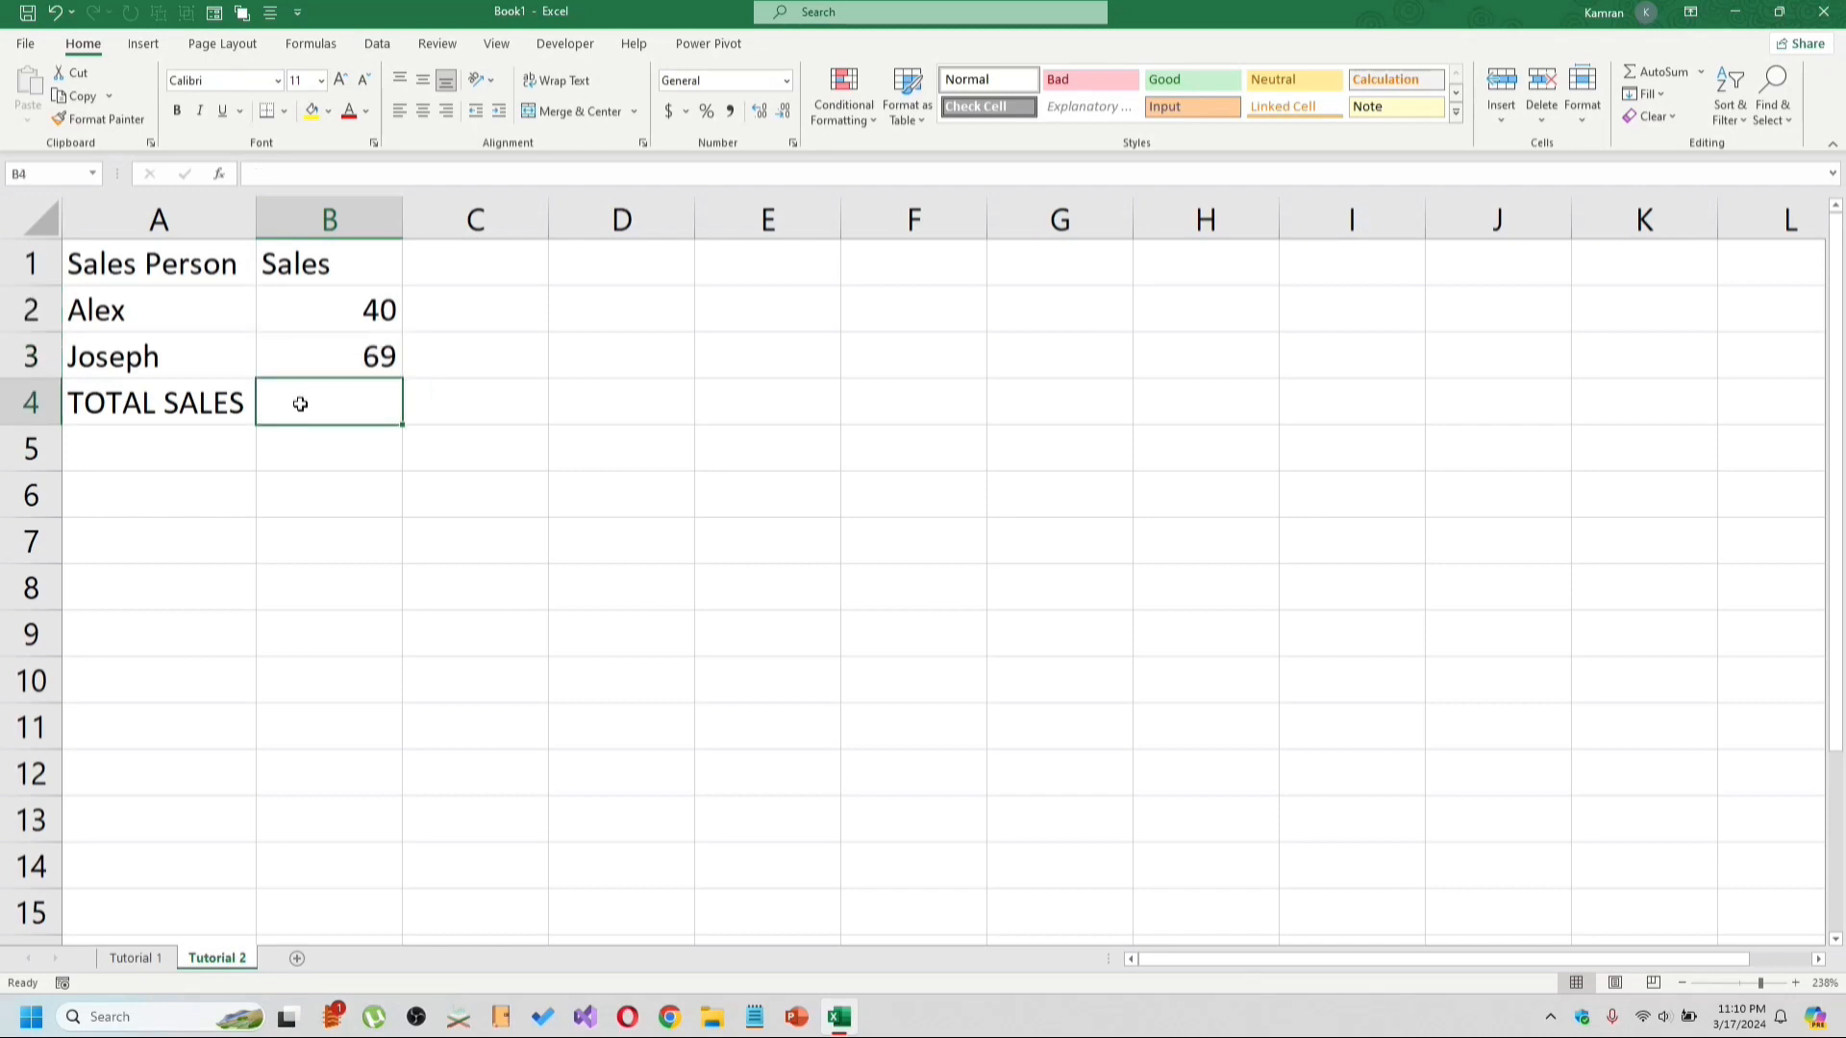
text(=)
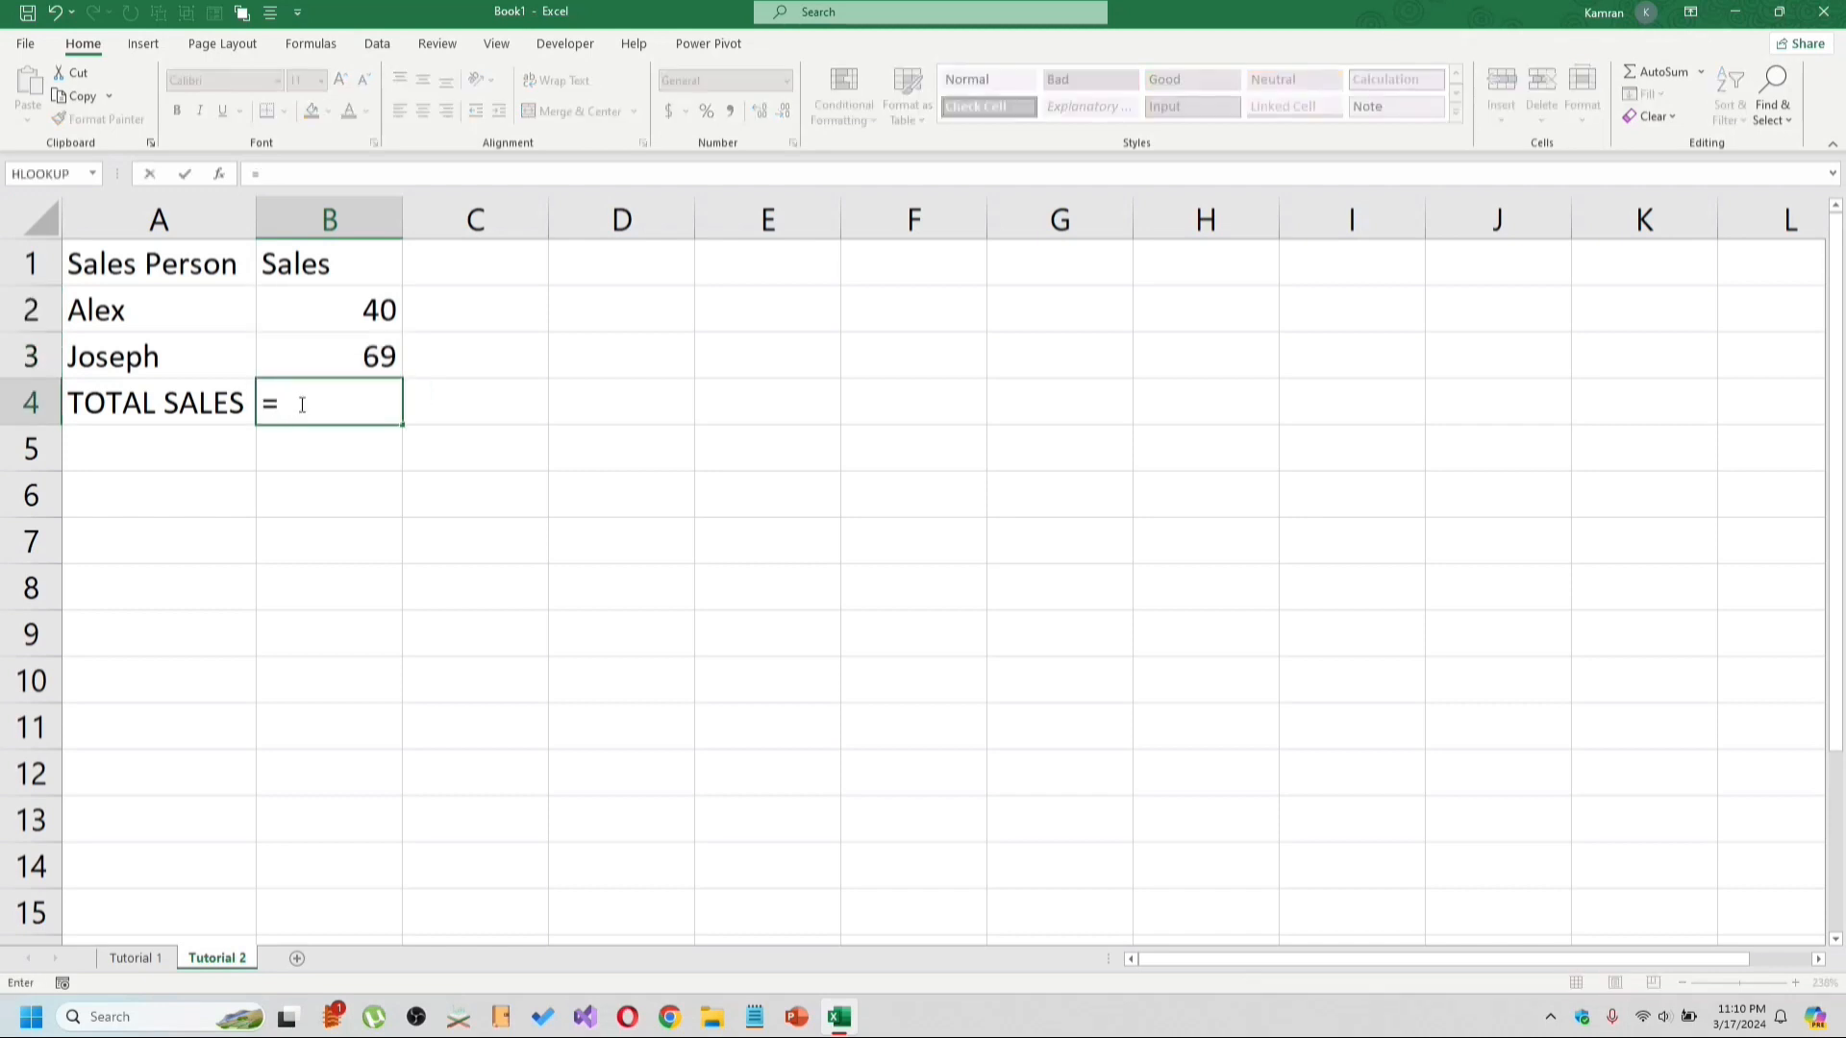
click(319, 305)
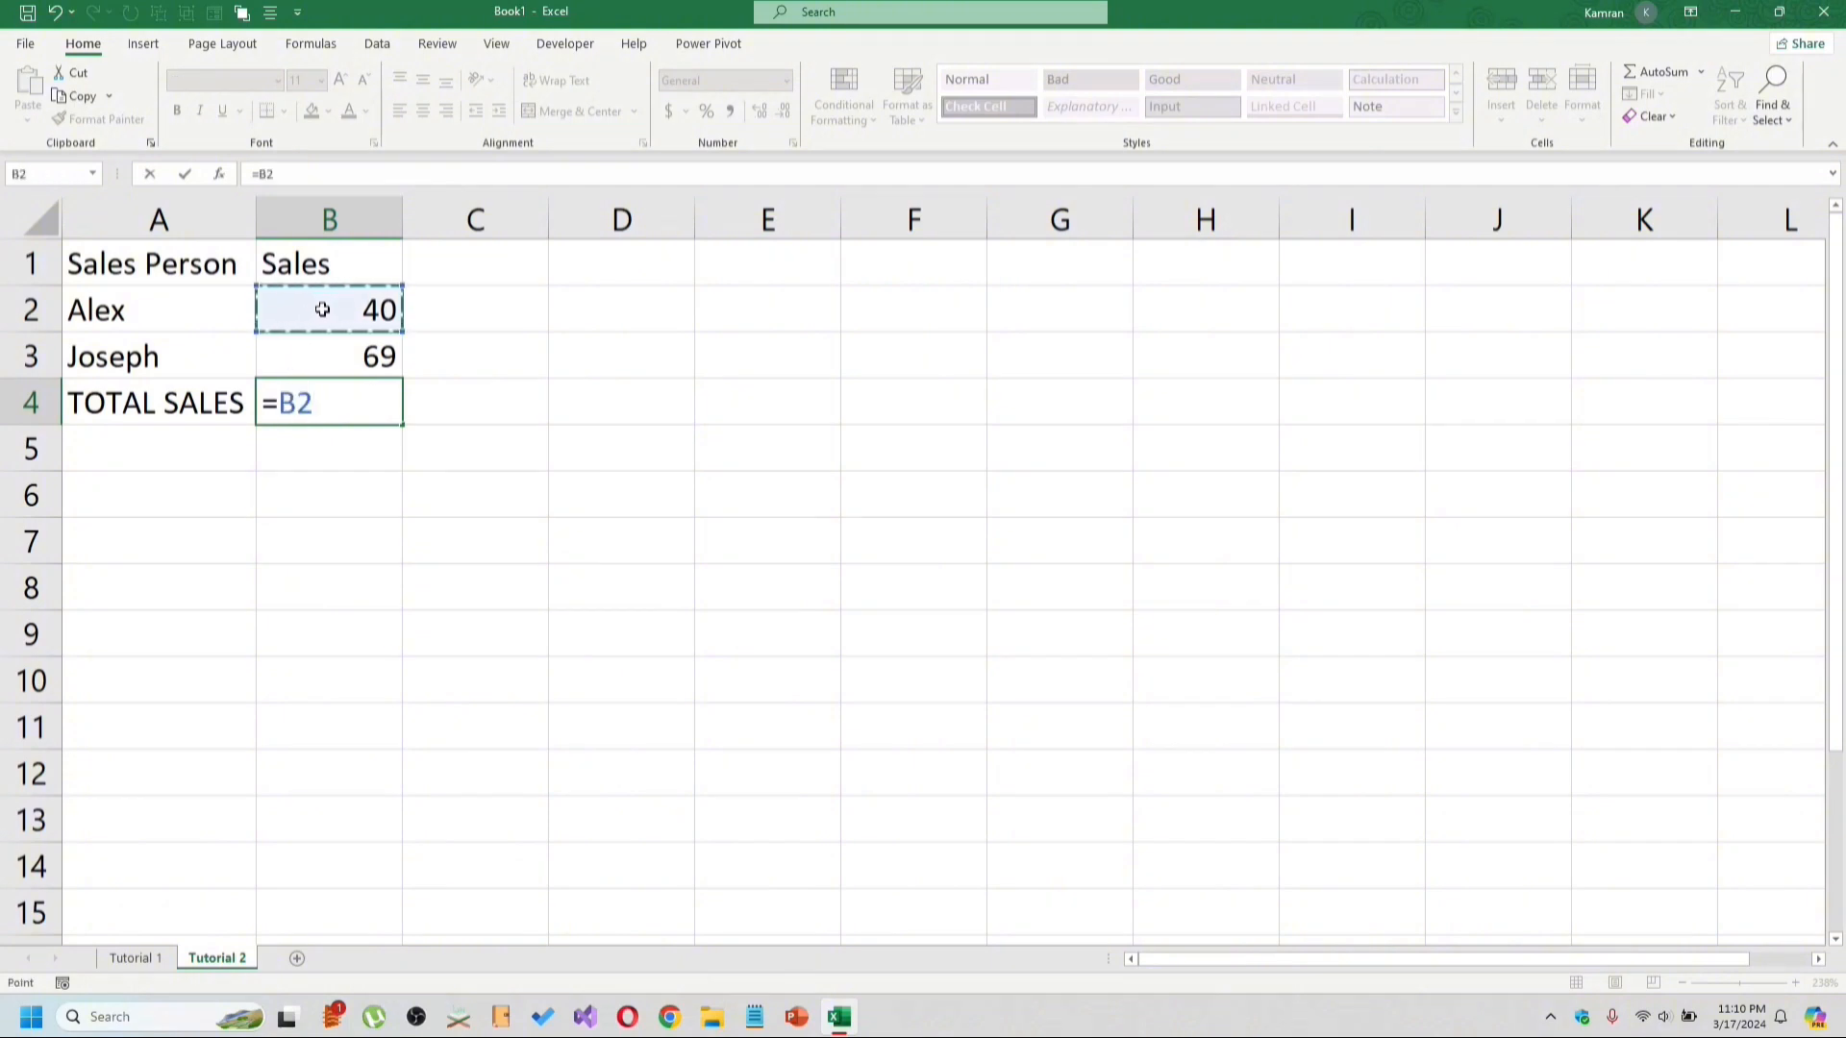
text(+)
click(319, 357)
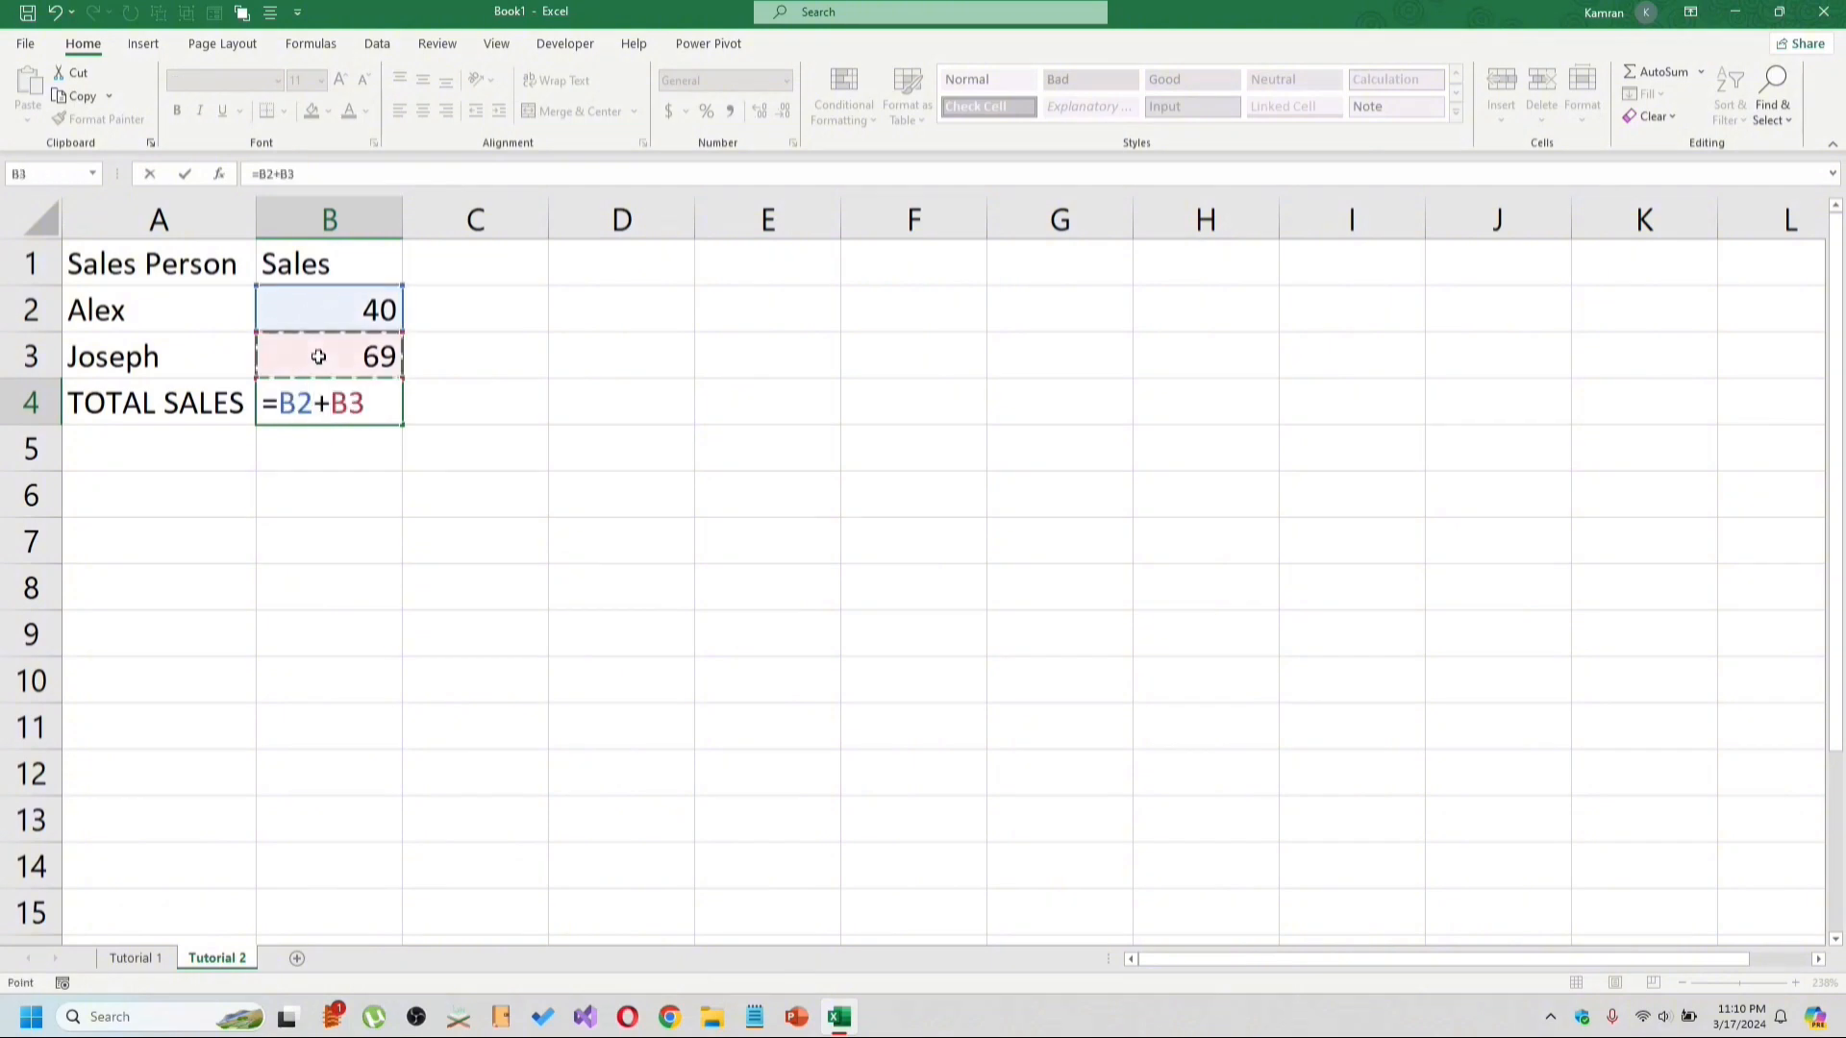
key(Return)
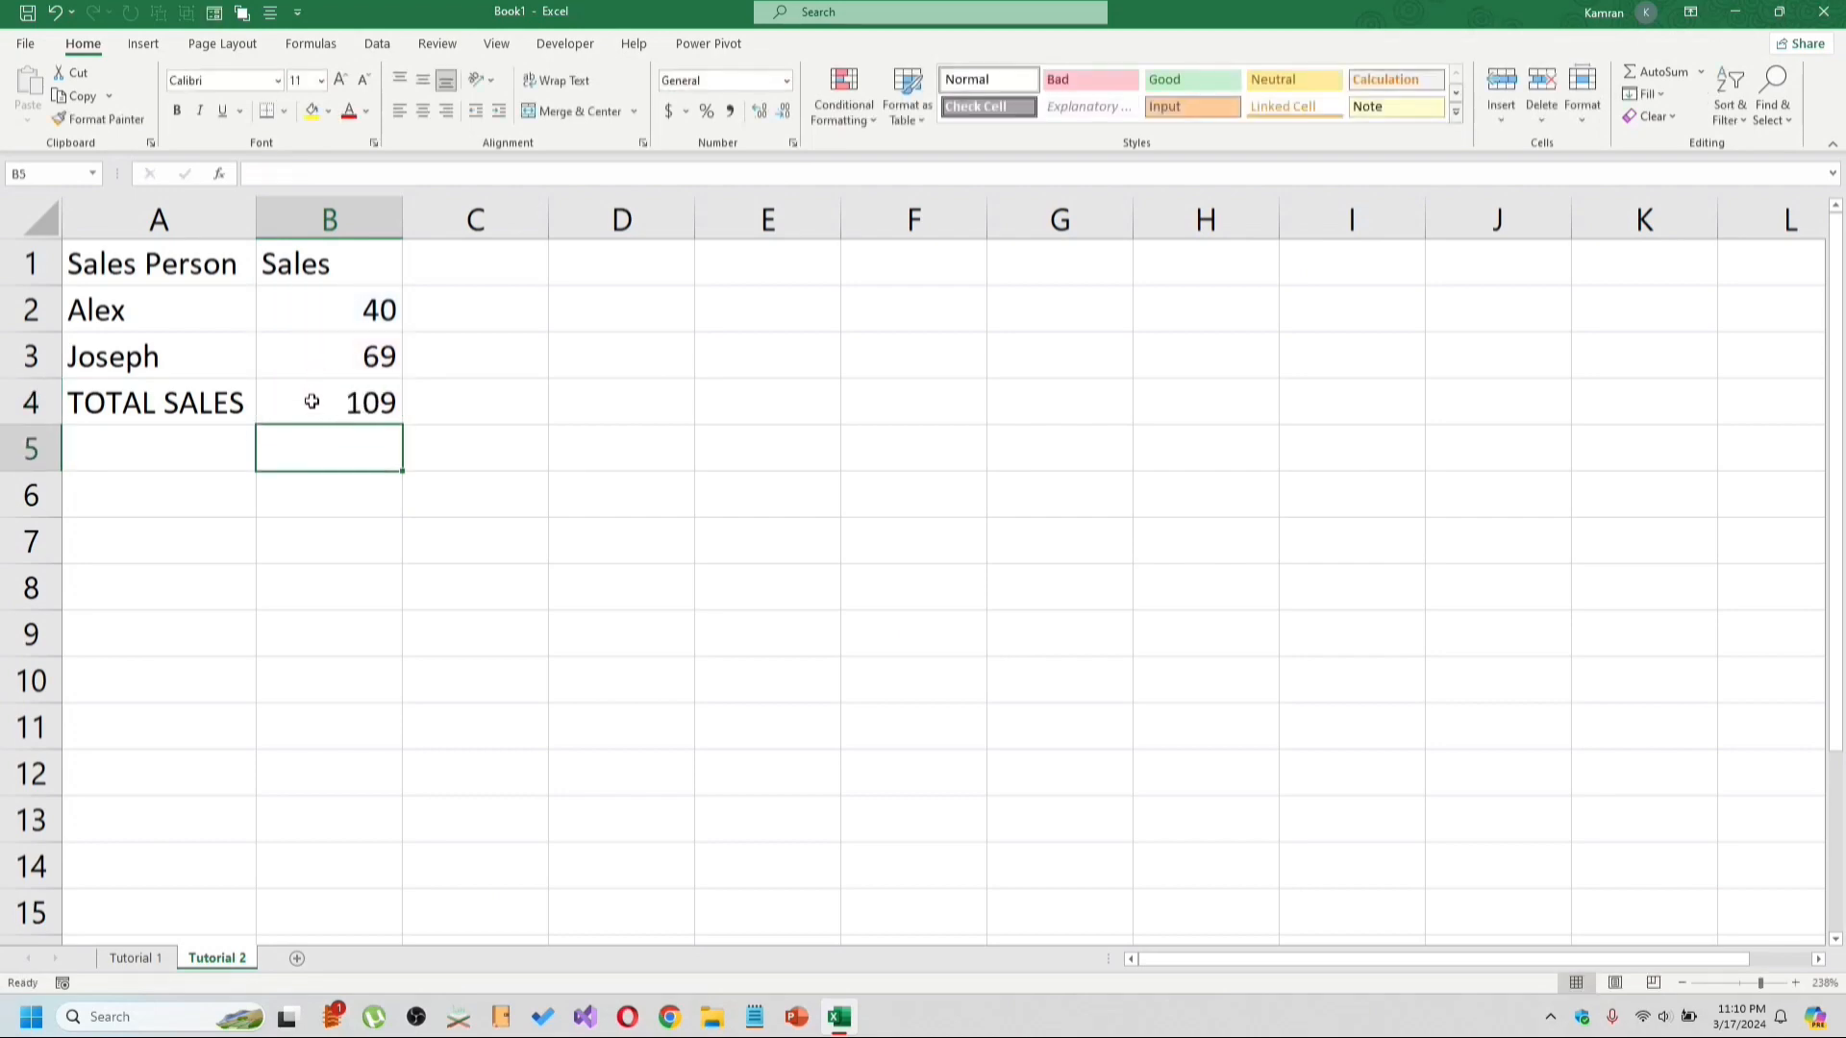
Change Alex's sales in B2 to 50.
click(314, 311)
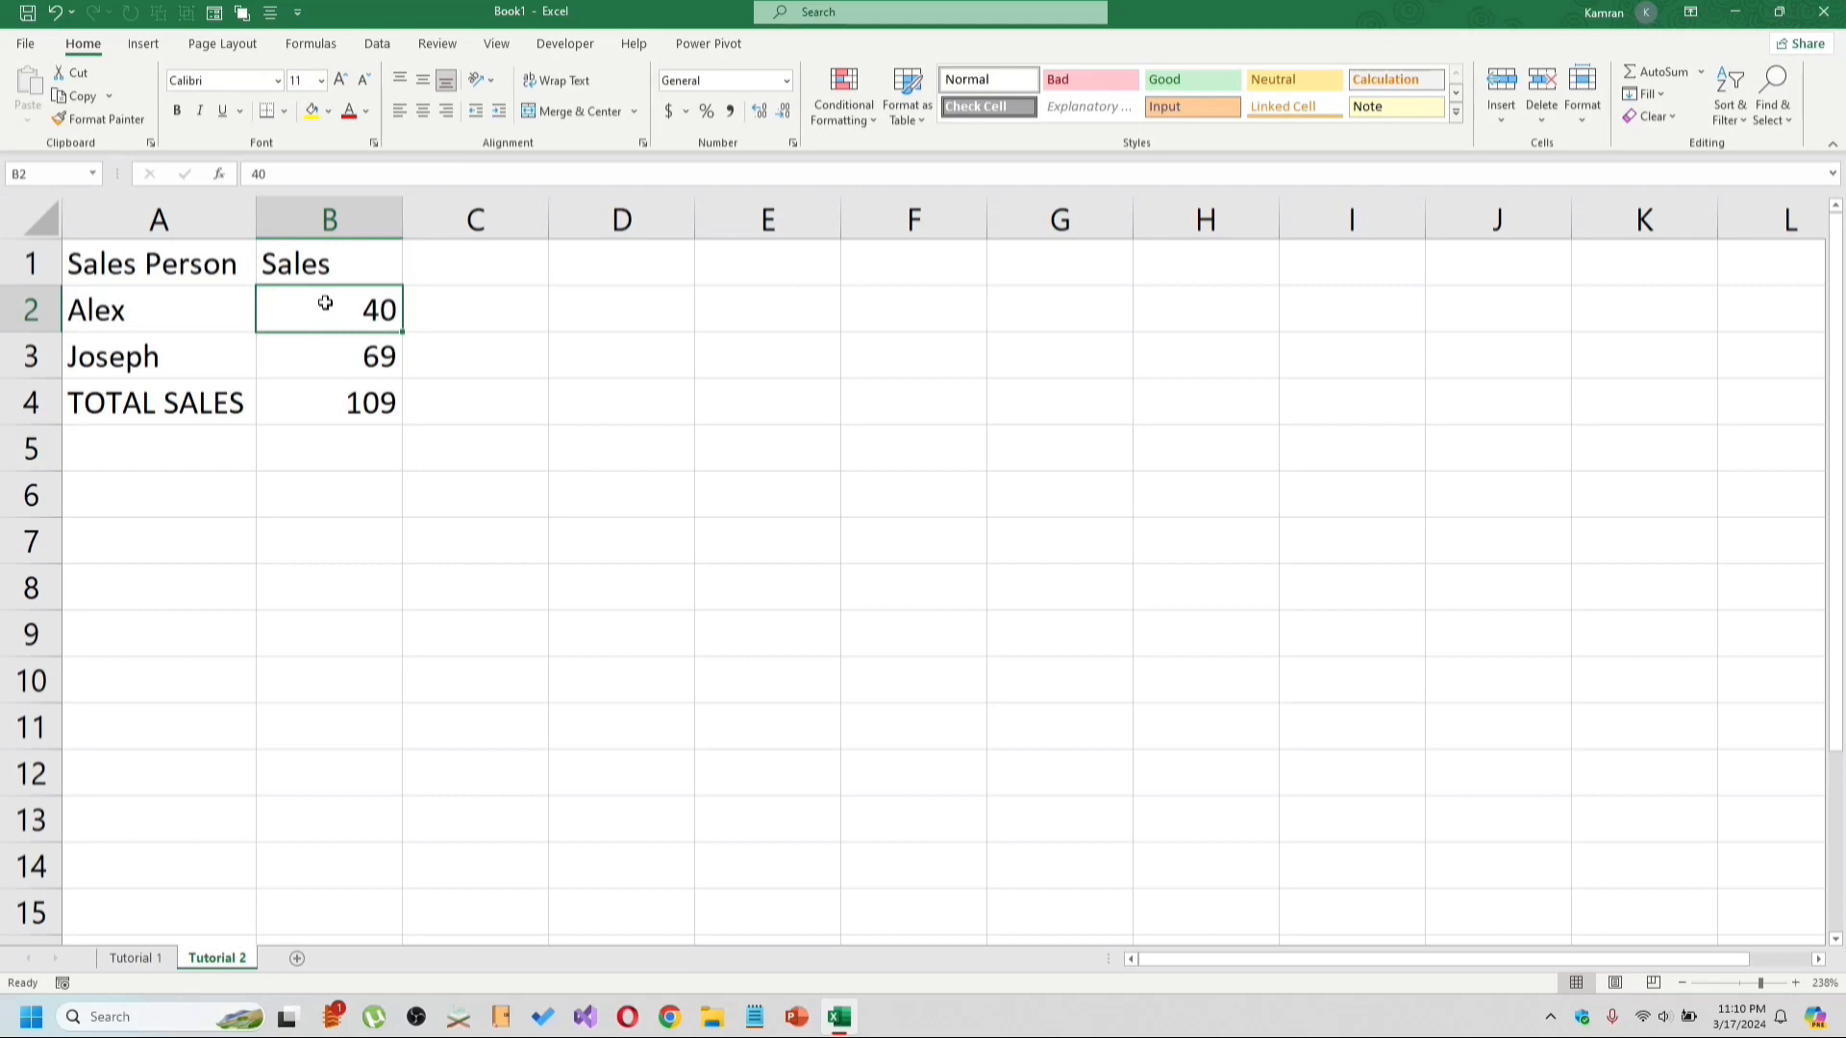
text(50)
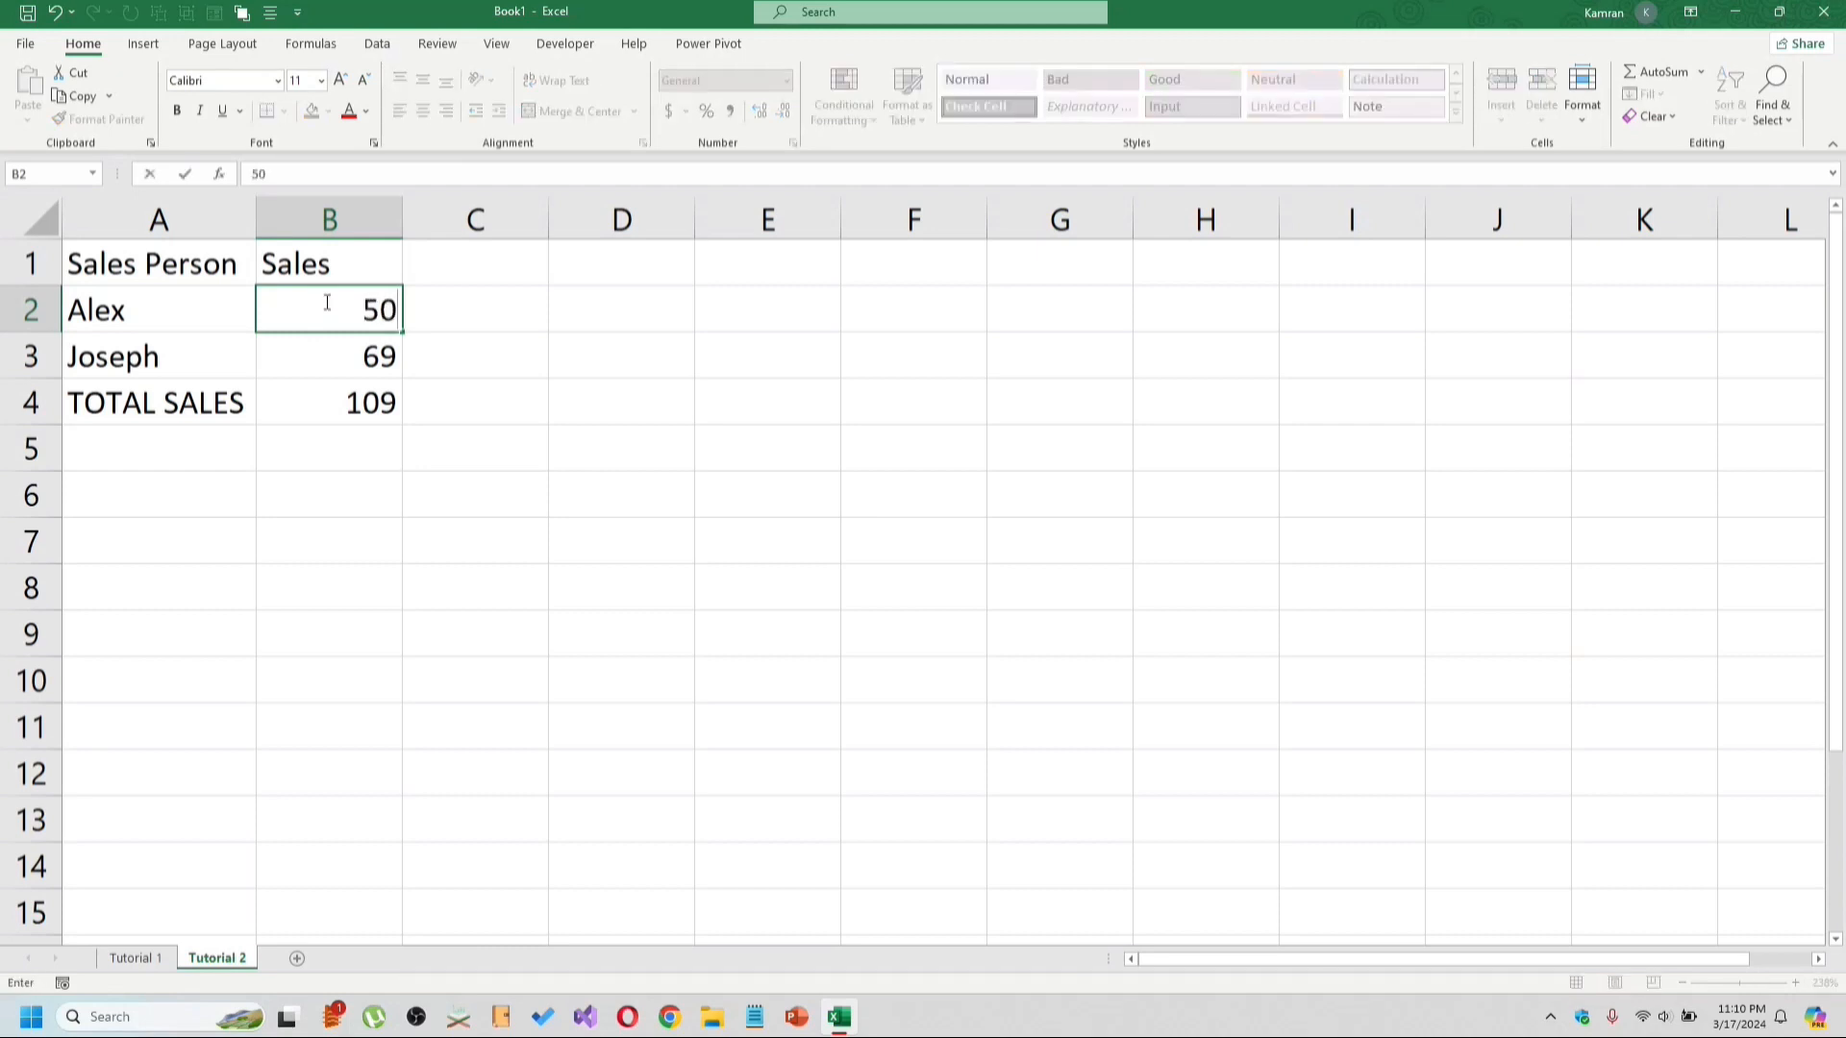
key(Tab)
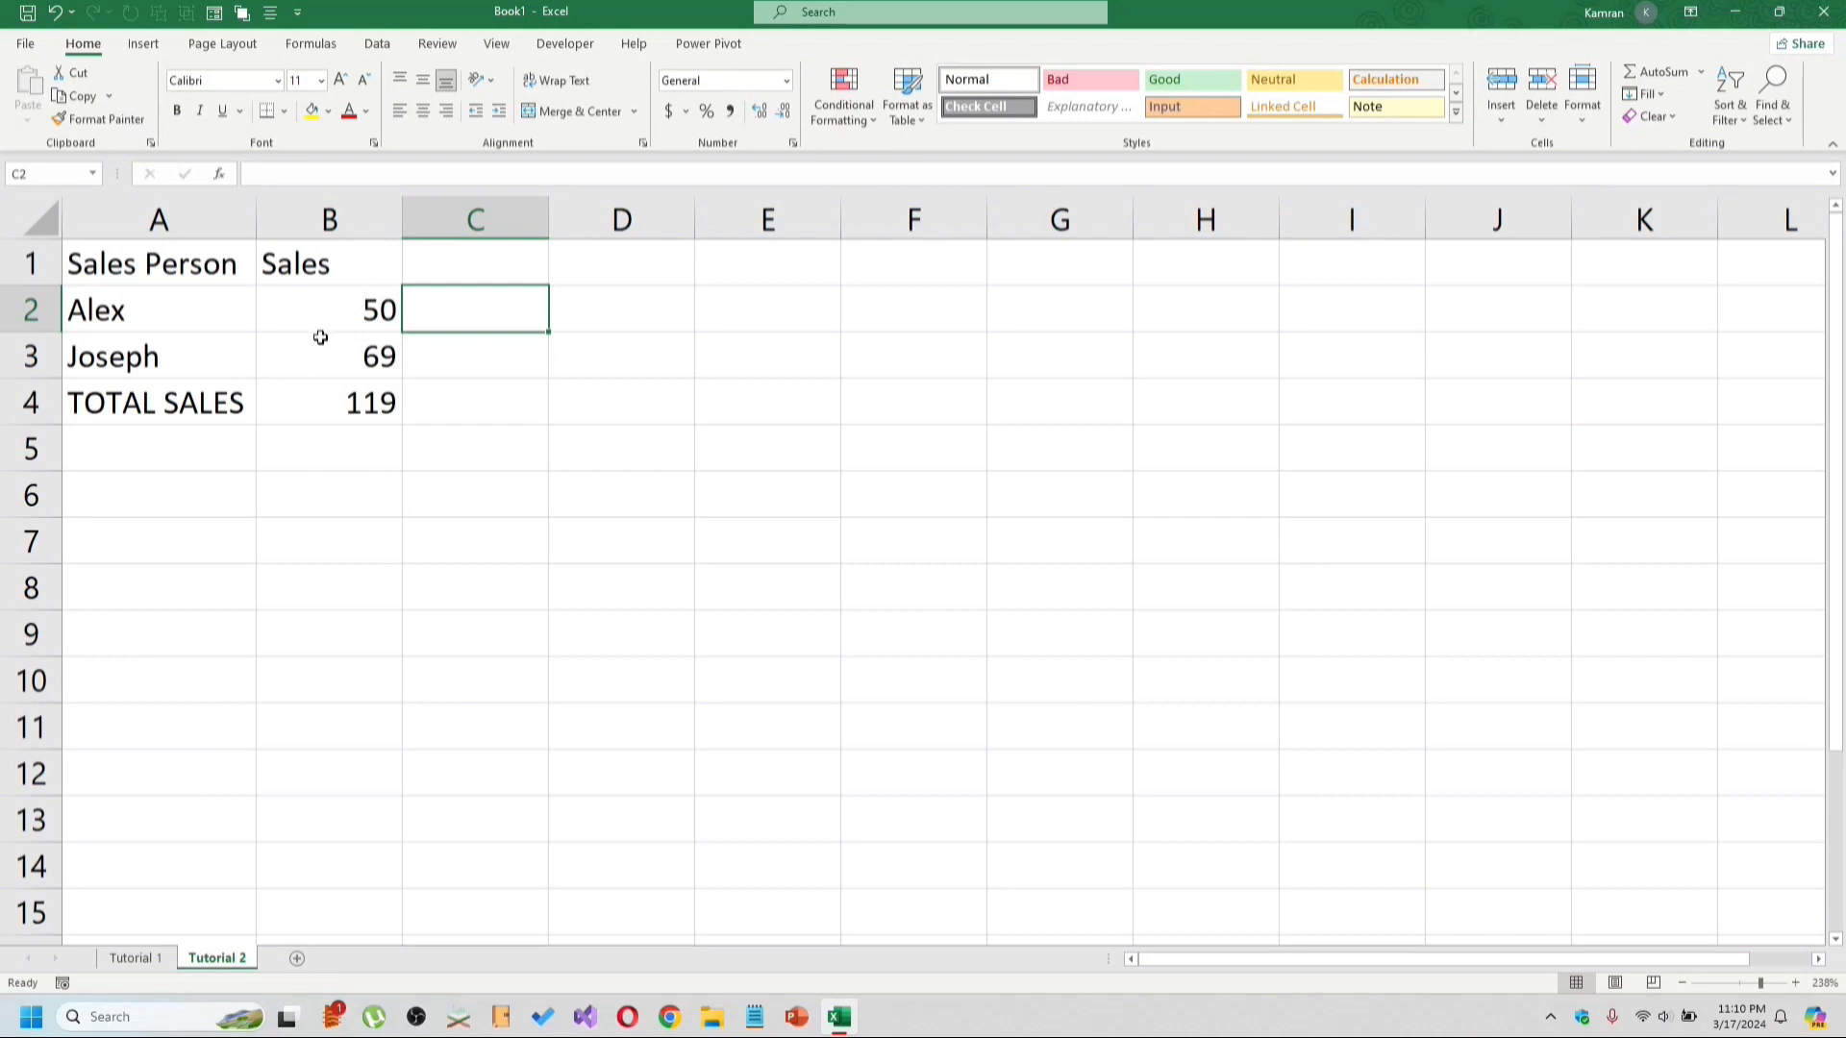
Format the sales cells B2:B4 as Accounting with one decimal place.
drag(328, 312, 323, 396)
click(668, 113)
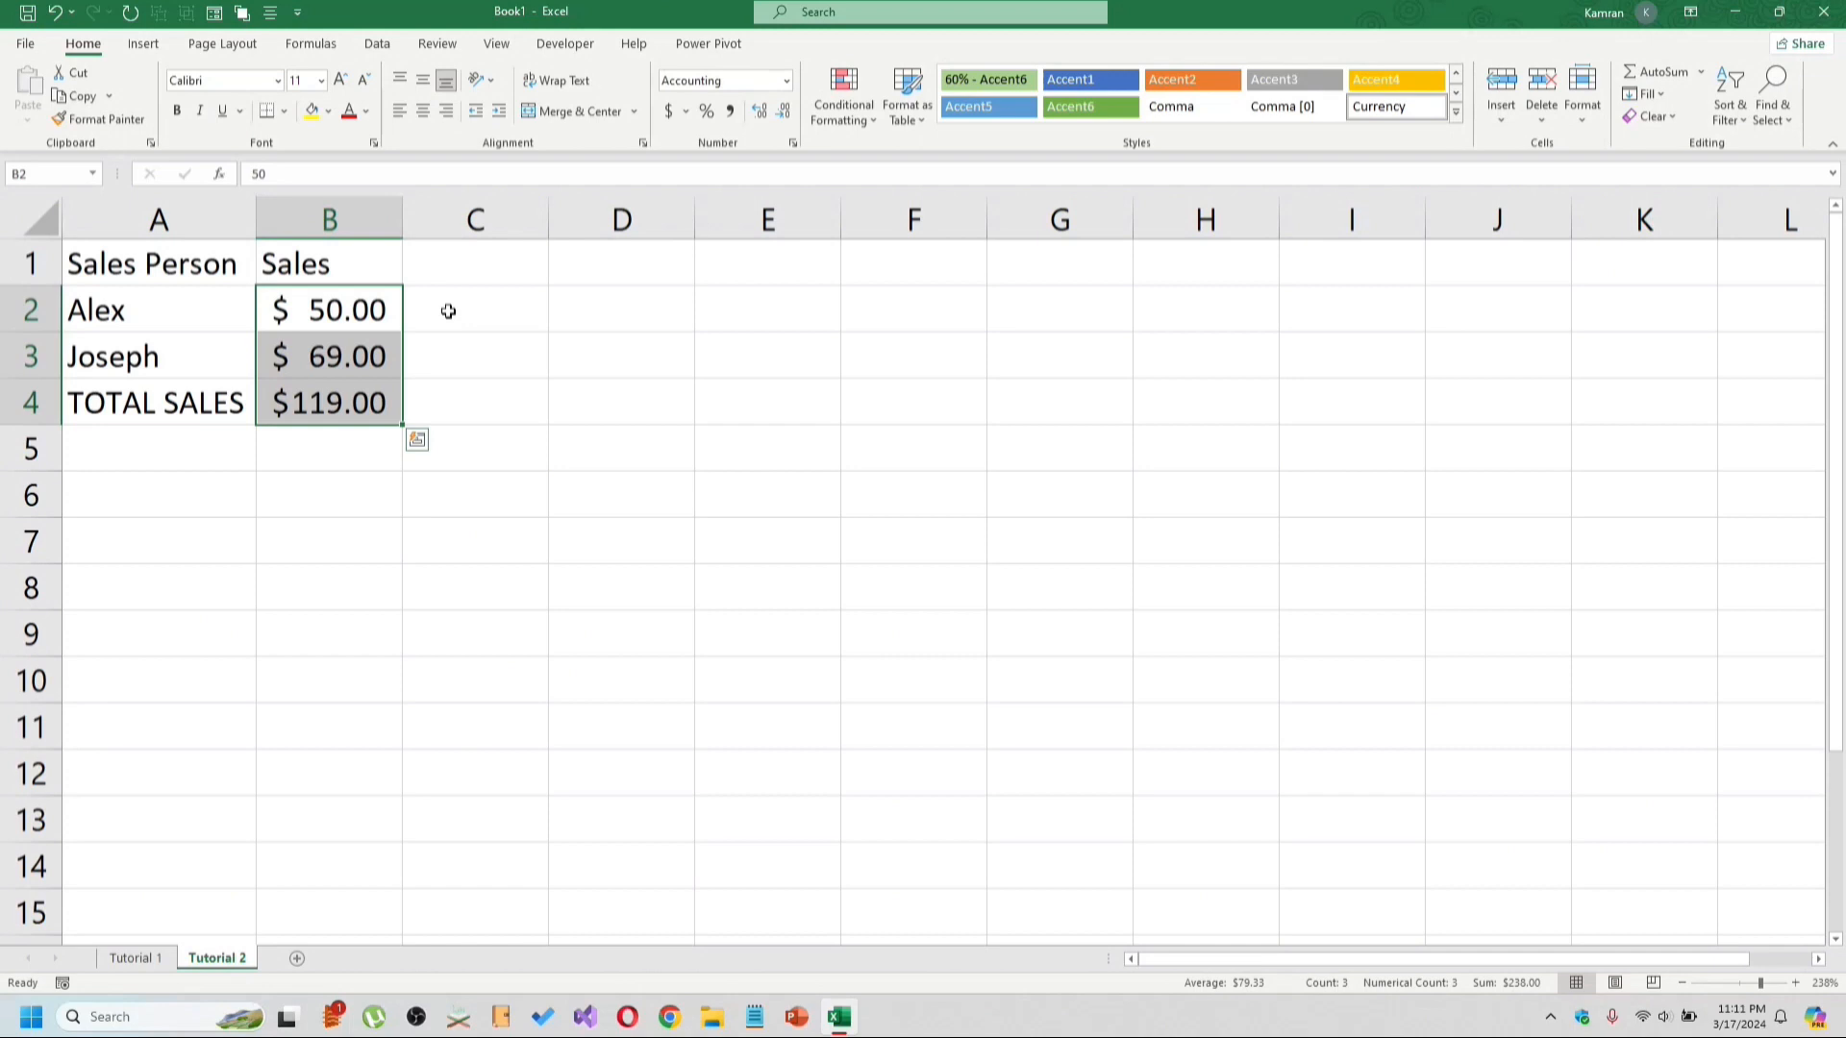
click(760, 112)
click(784, 112)
click(785, 112)
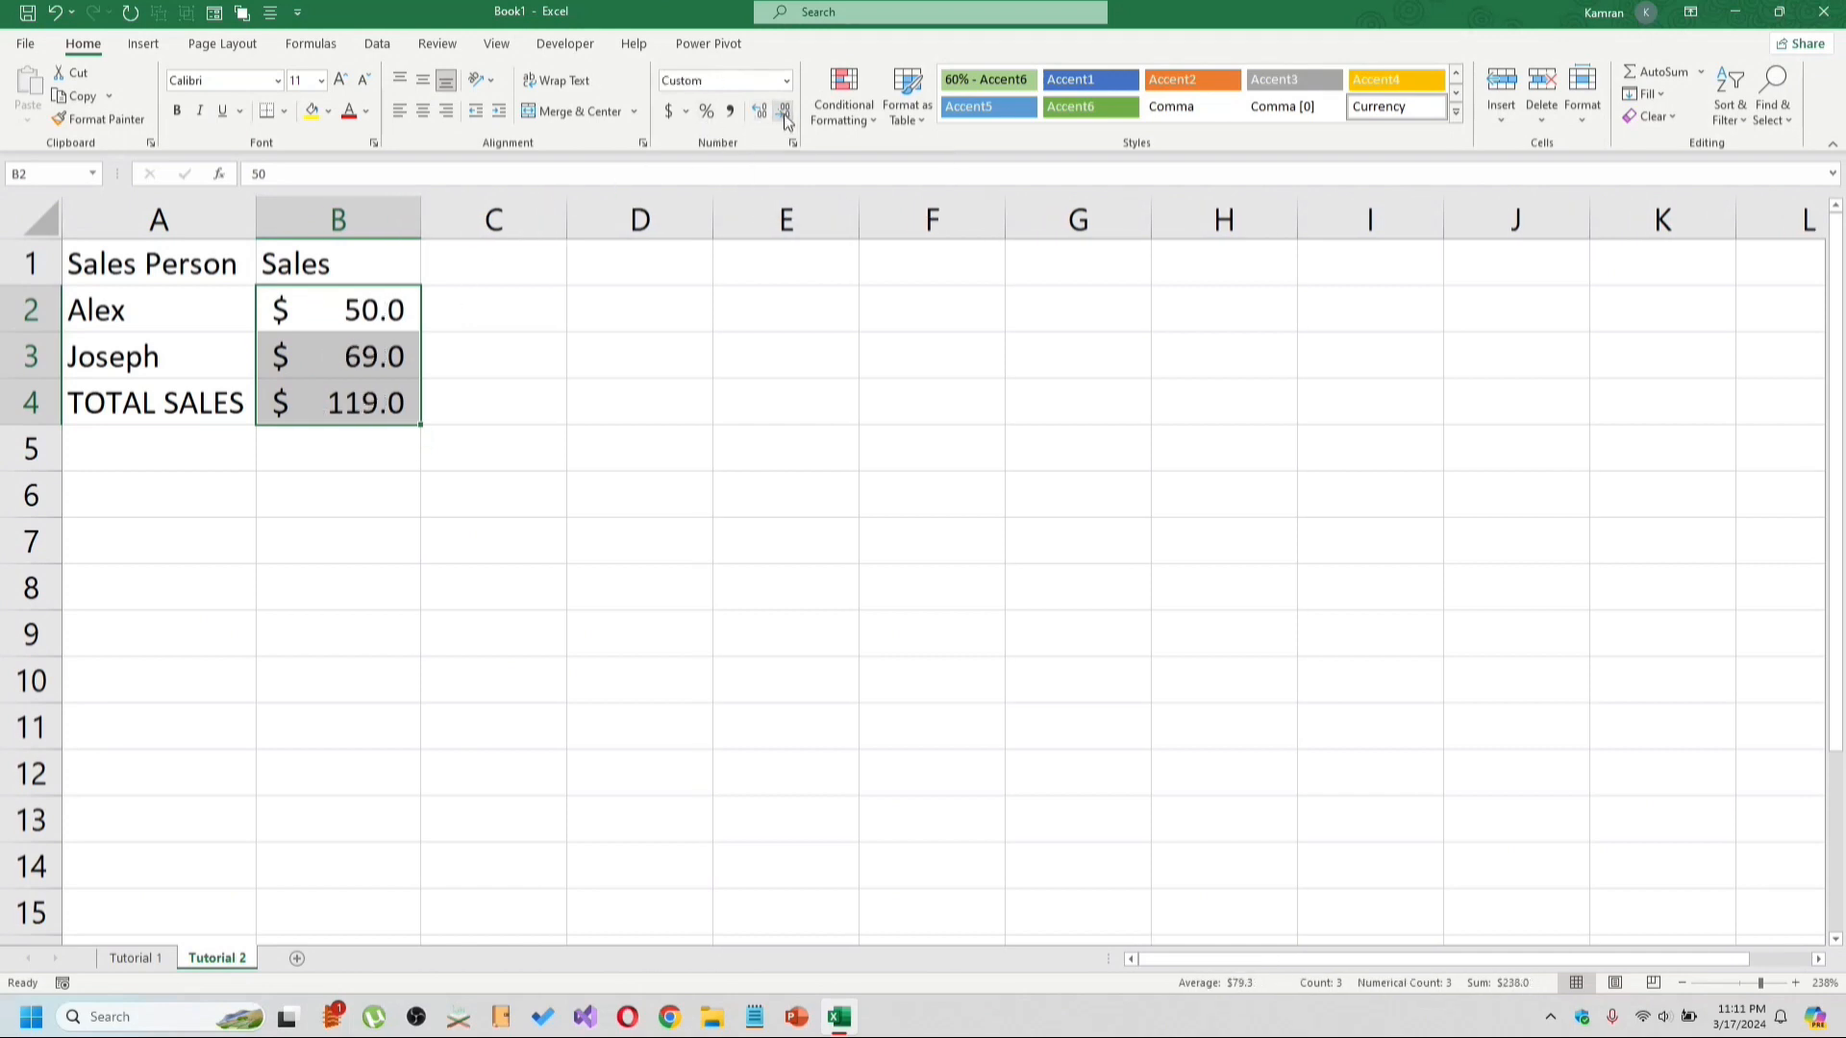
click(785, 112)
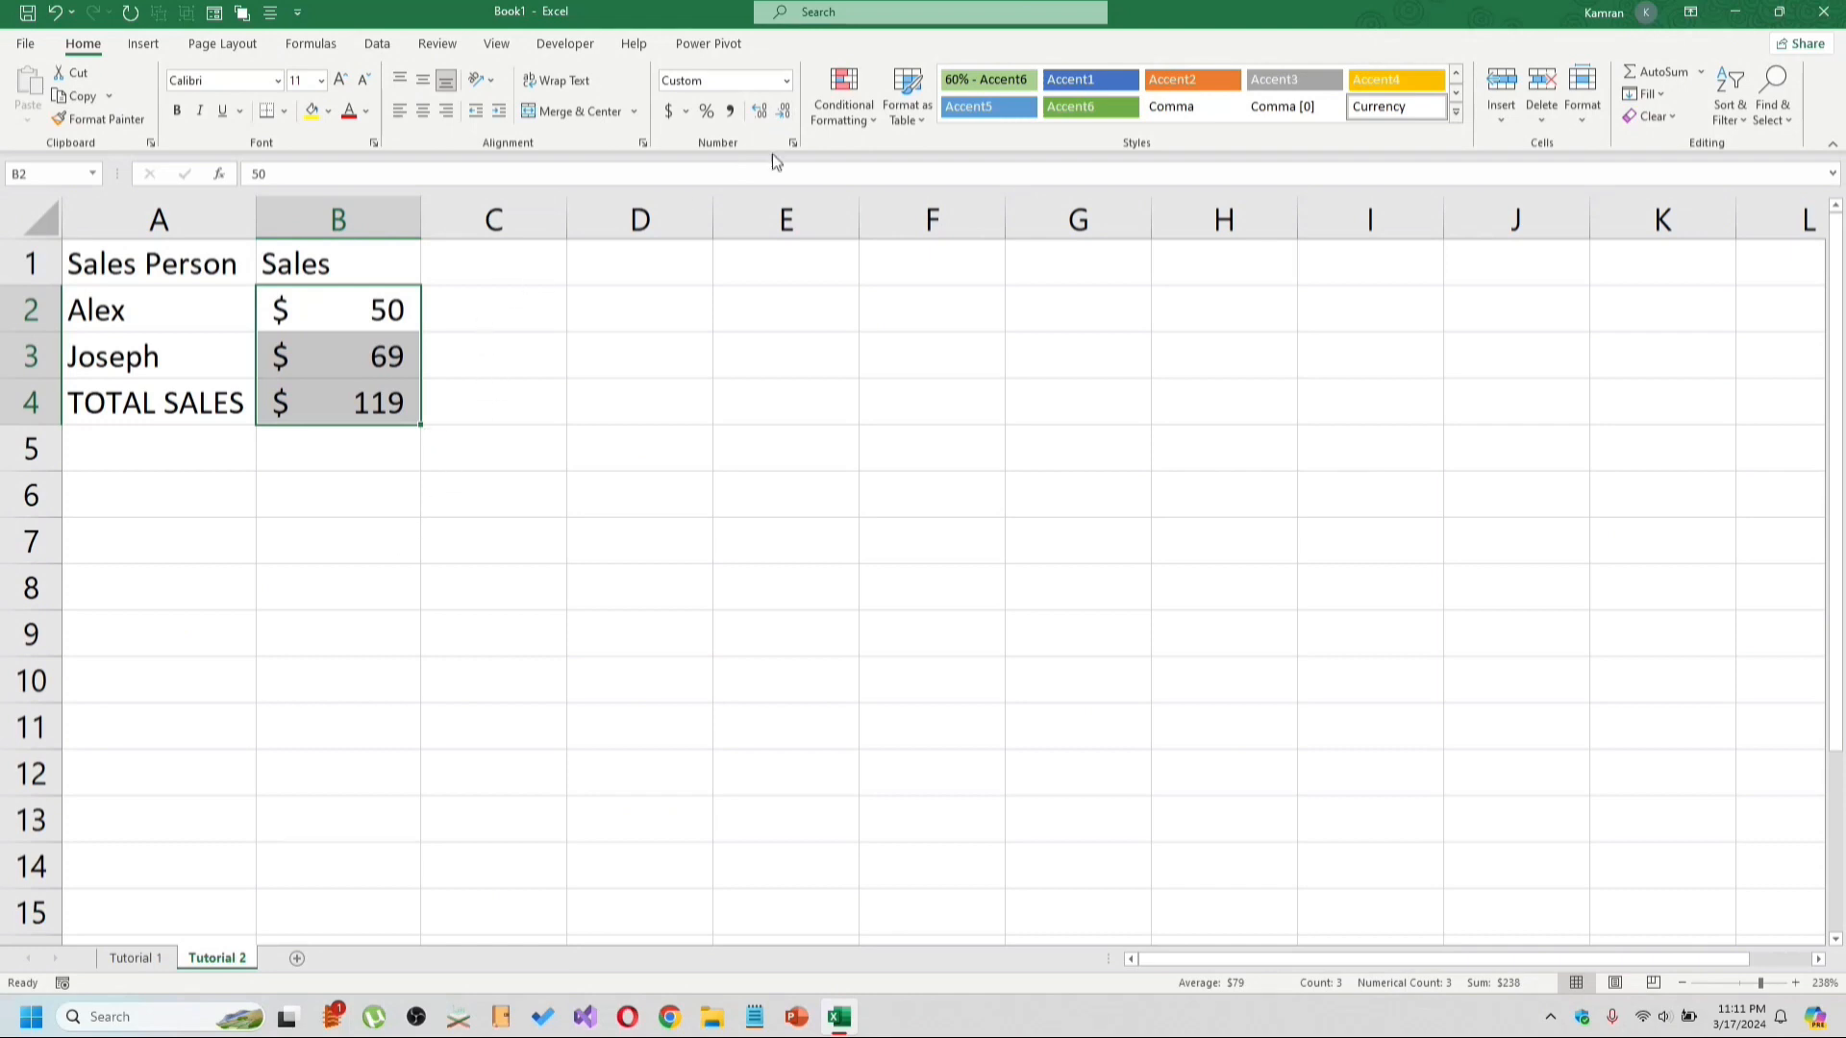
click(761, 112)
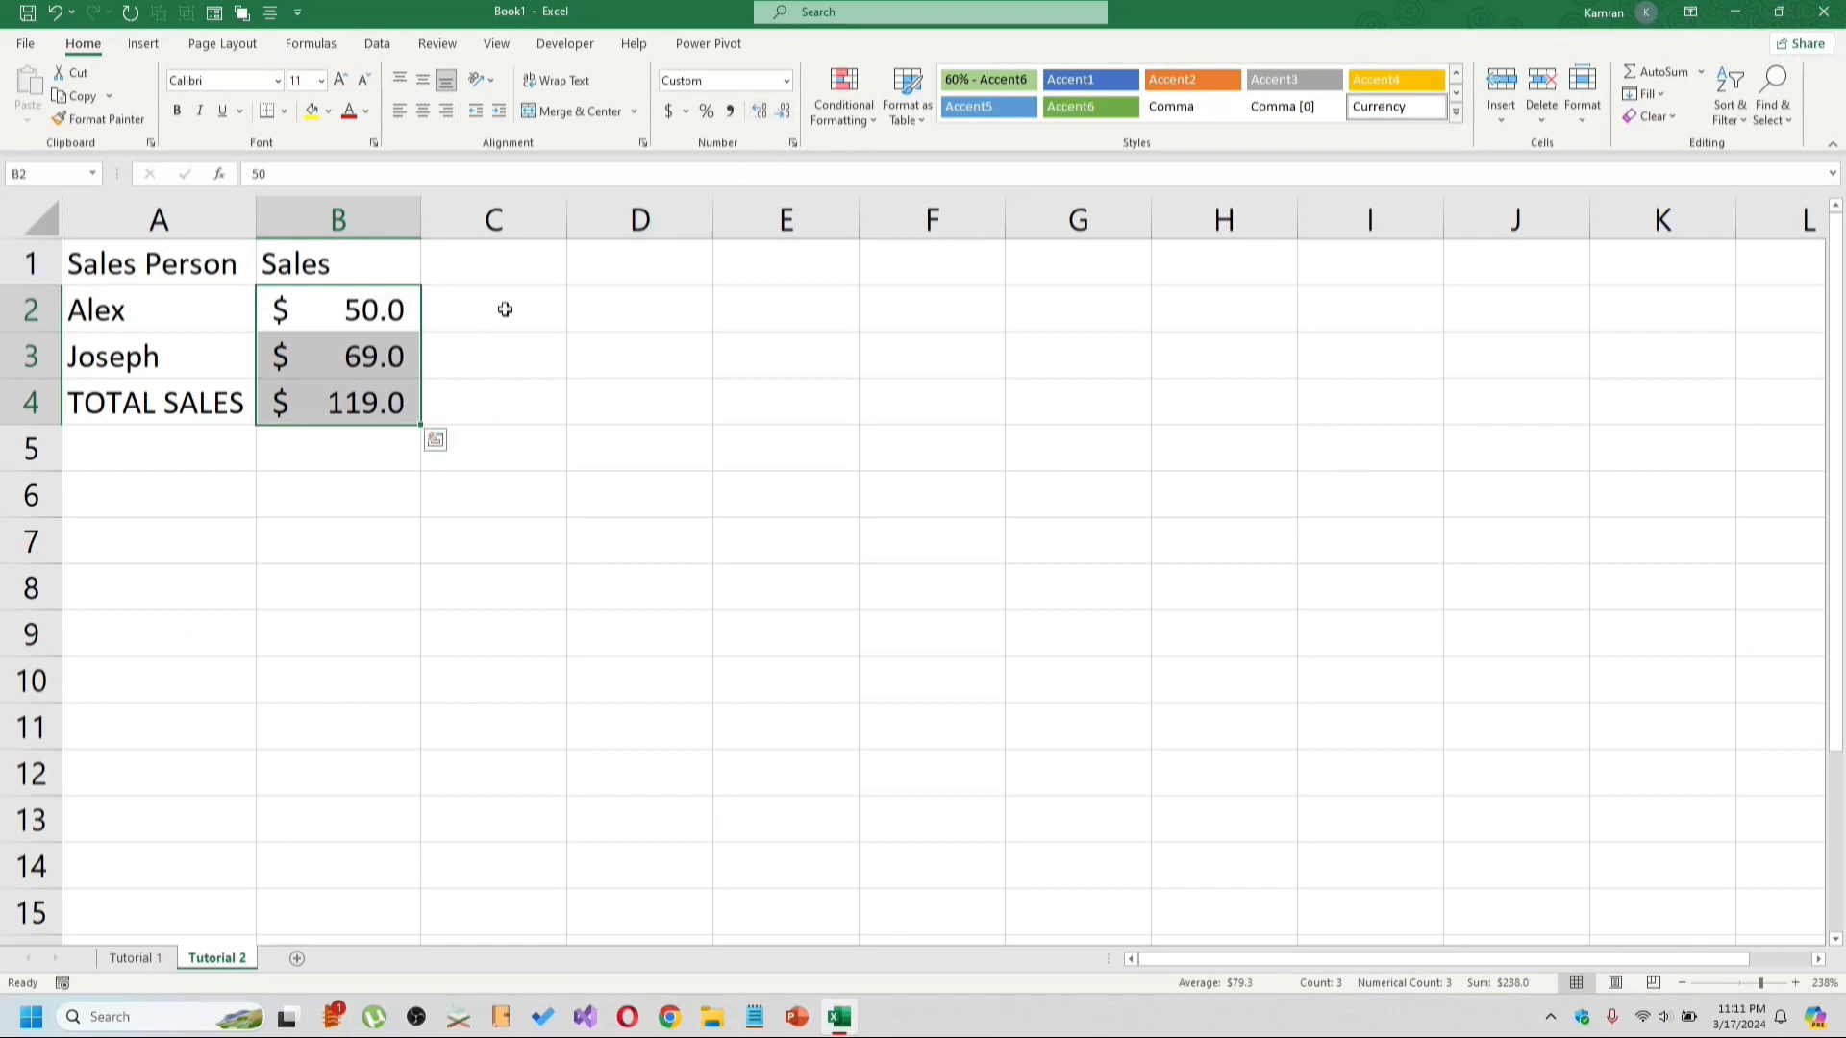
Enter the header % of Sales in C1.
click(504, 310)
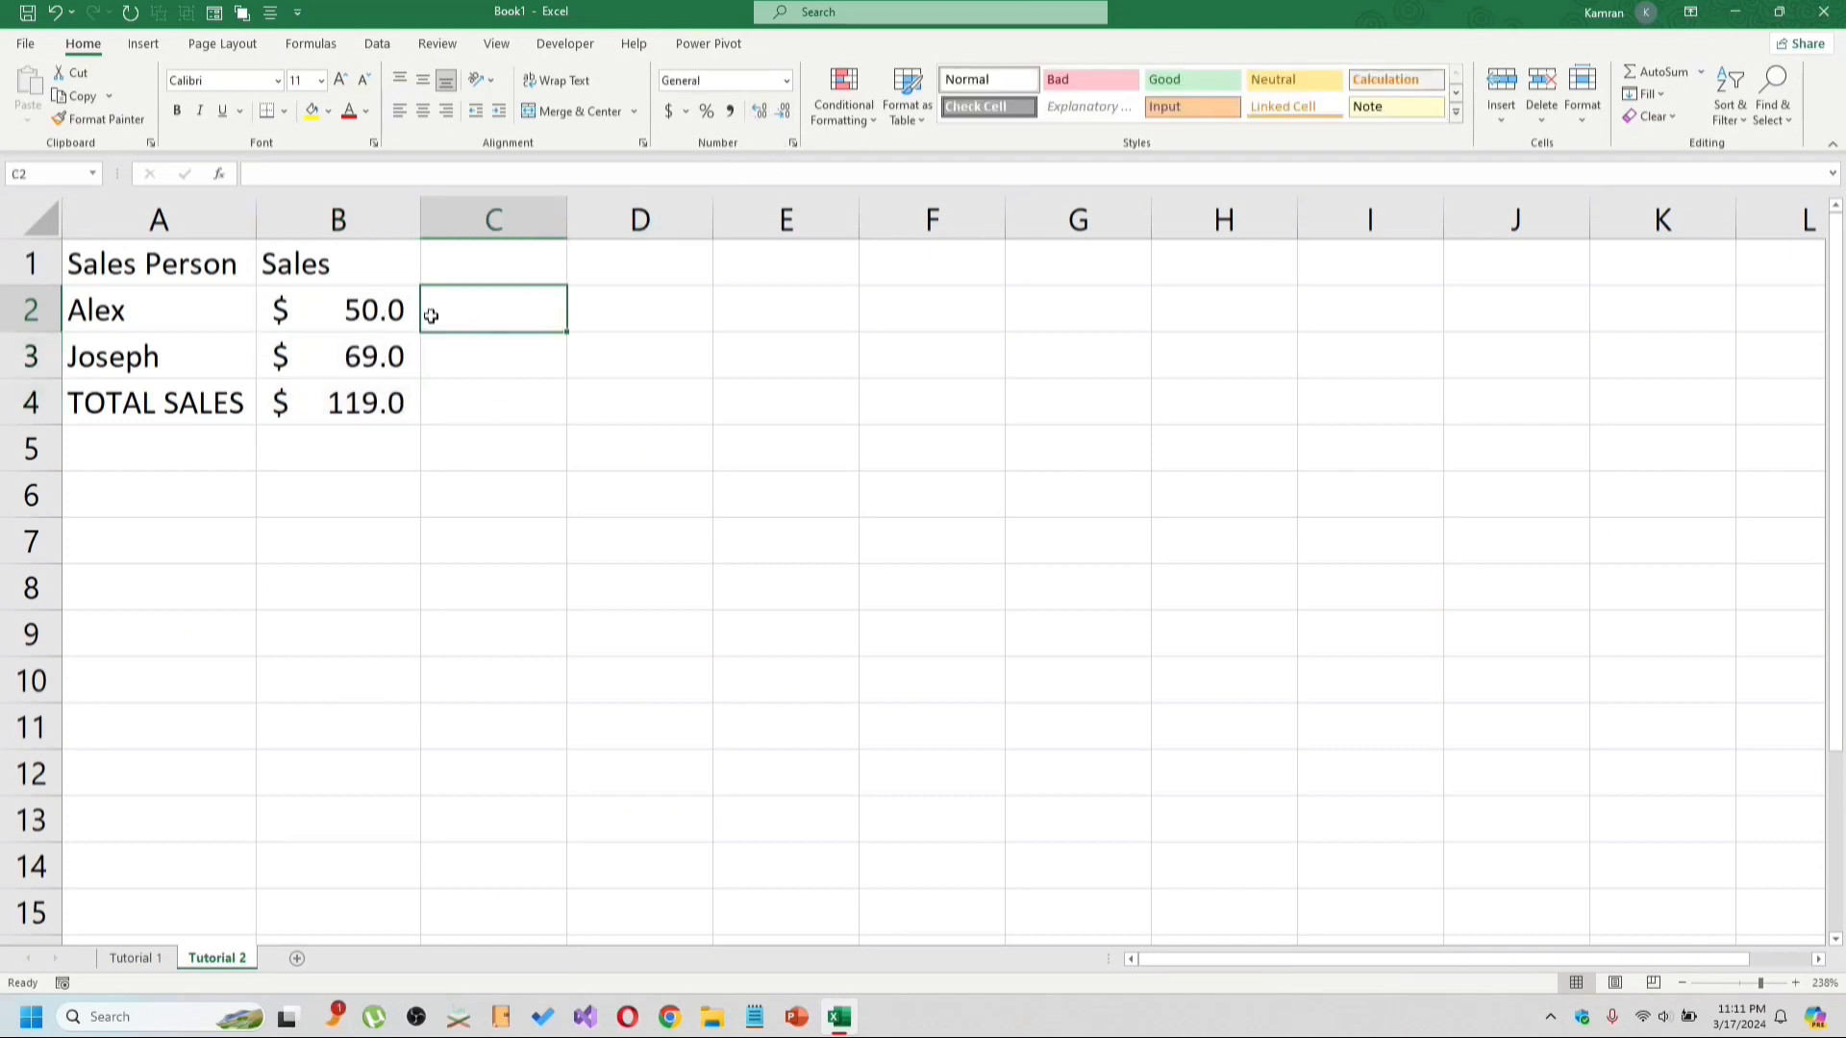
click(487, 269)
text(%)
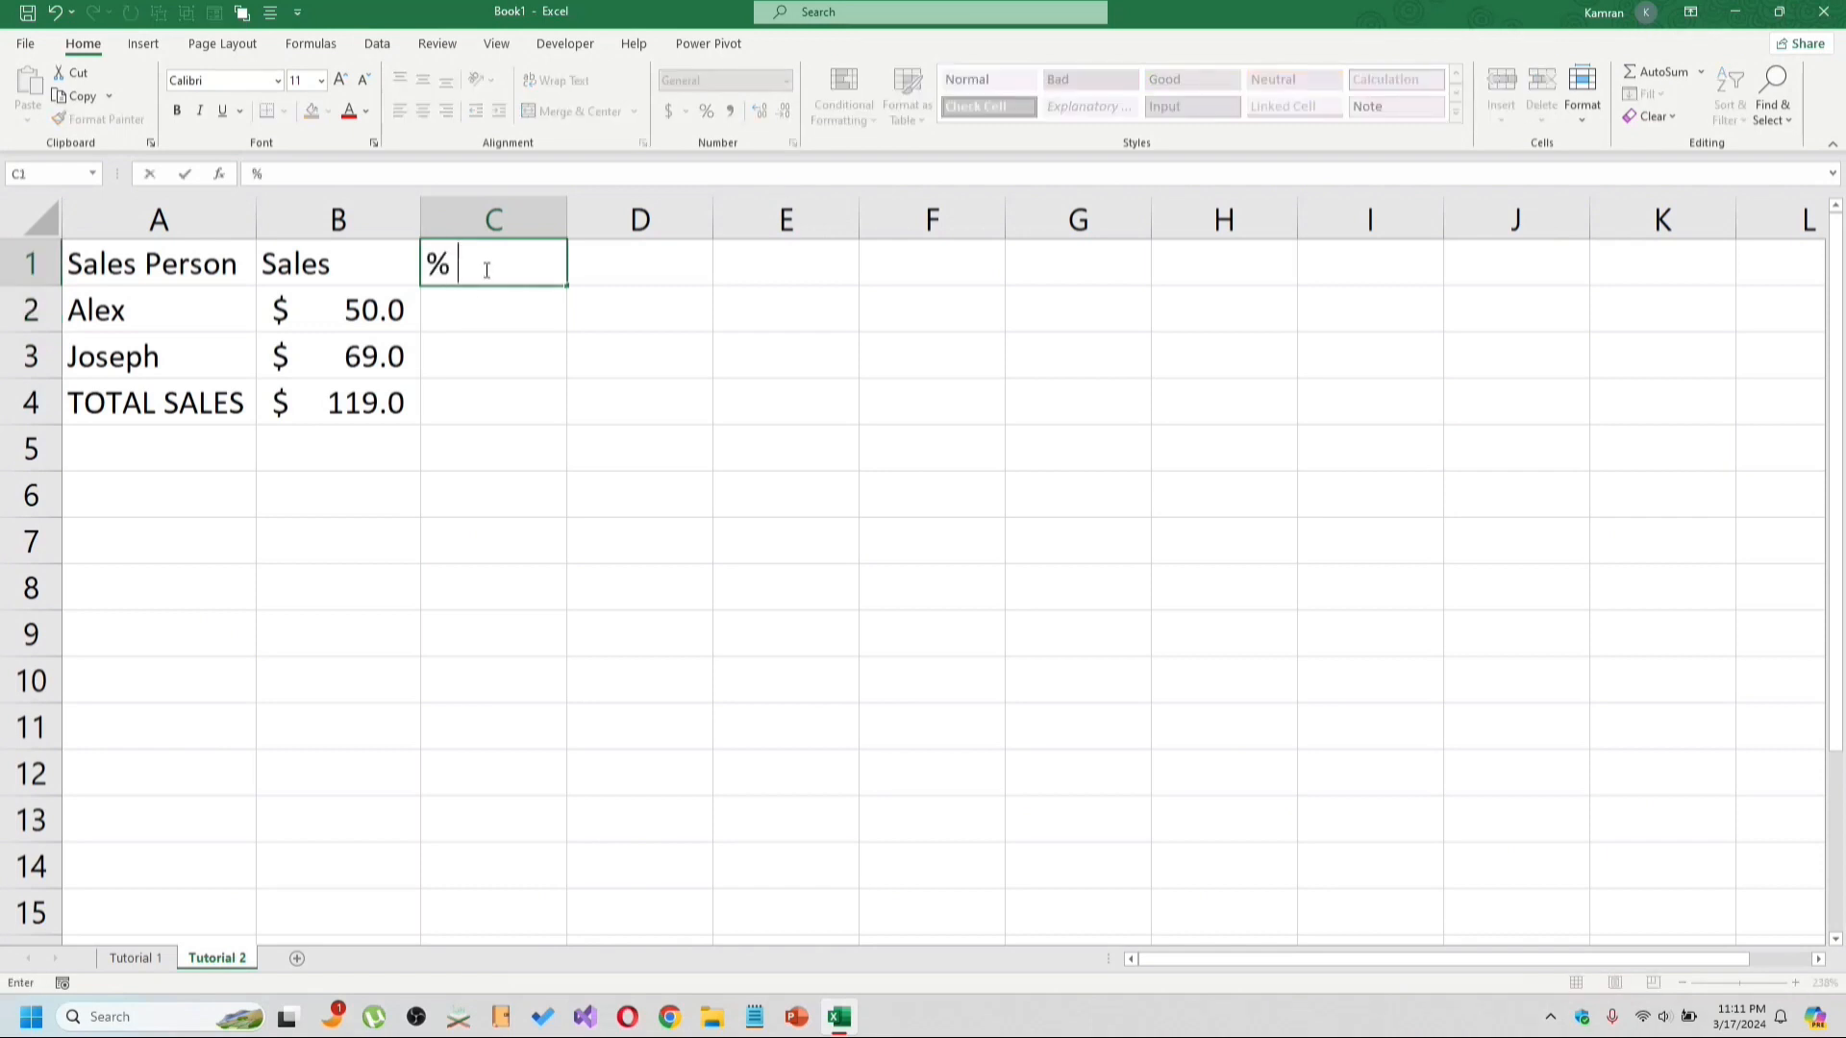
text( of Sales)
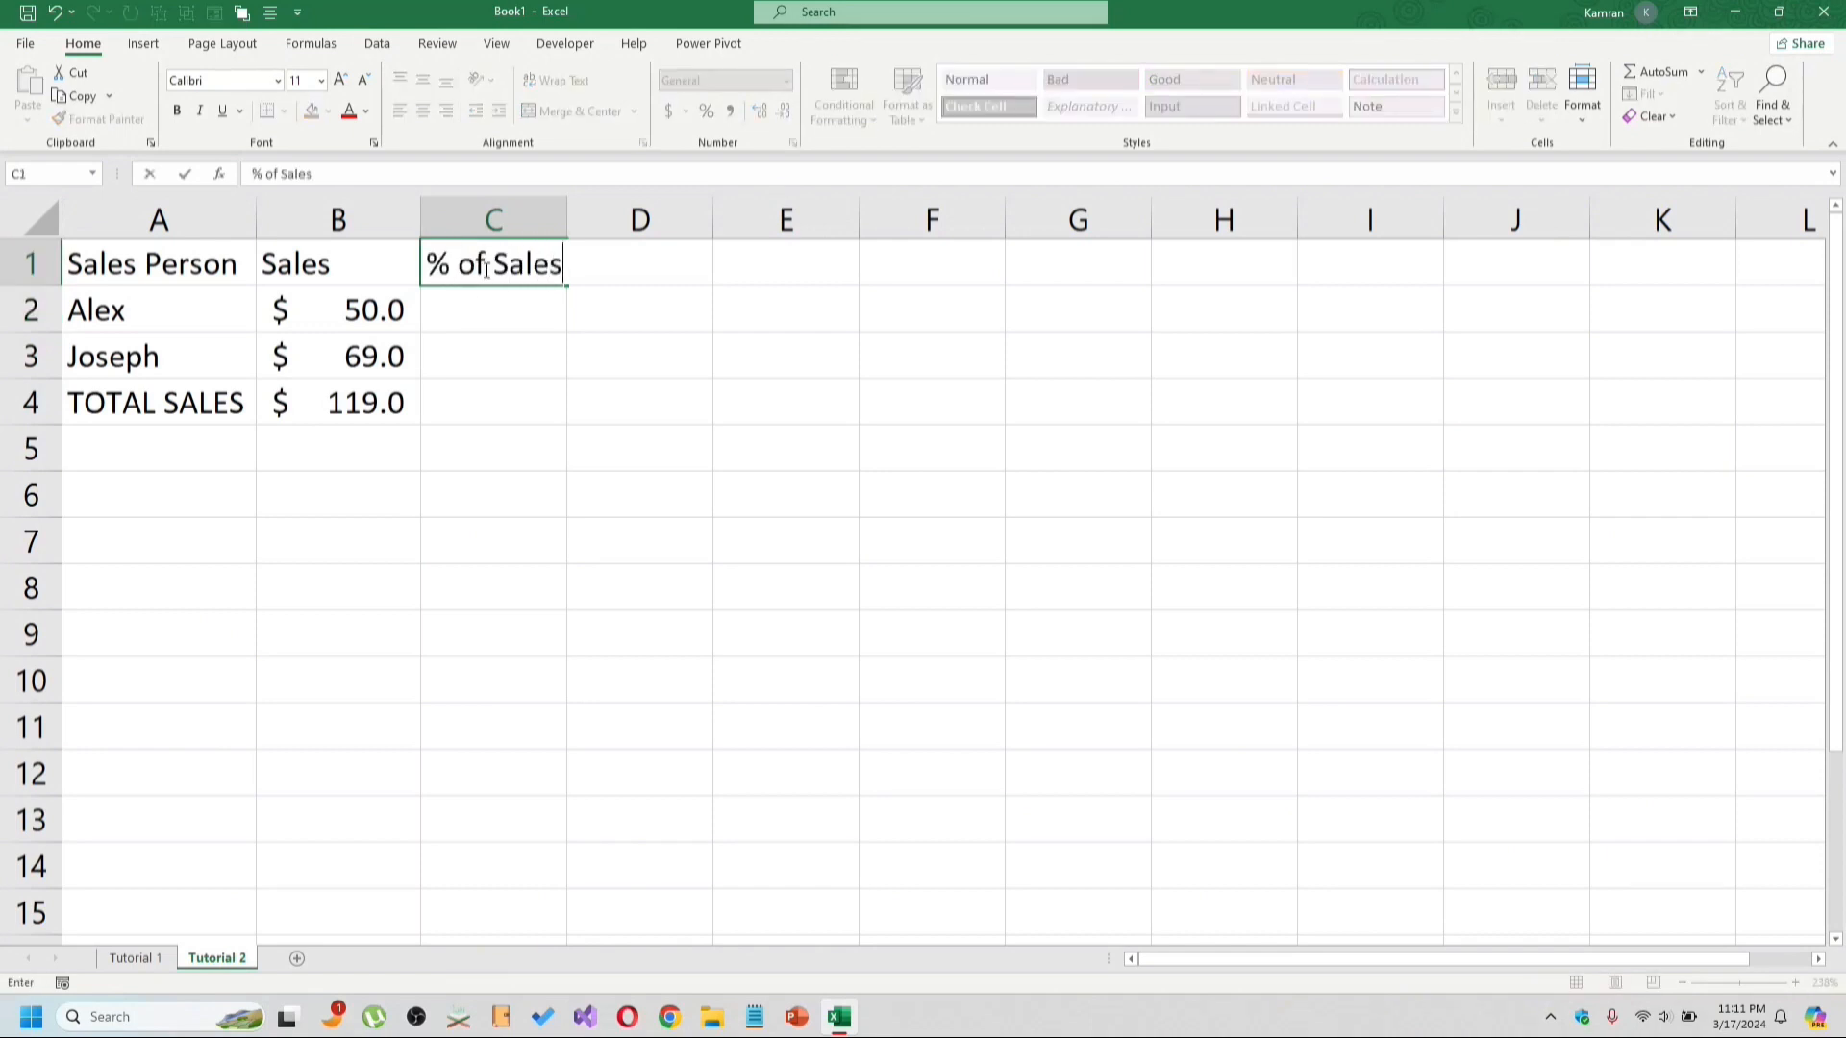
key(Return)
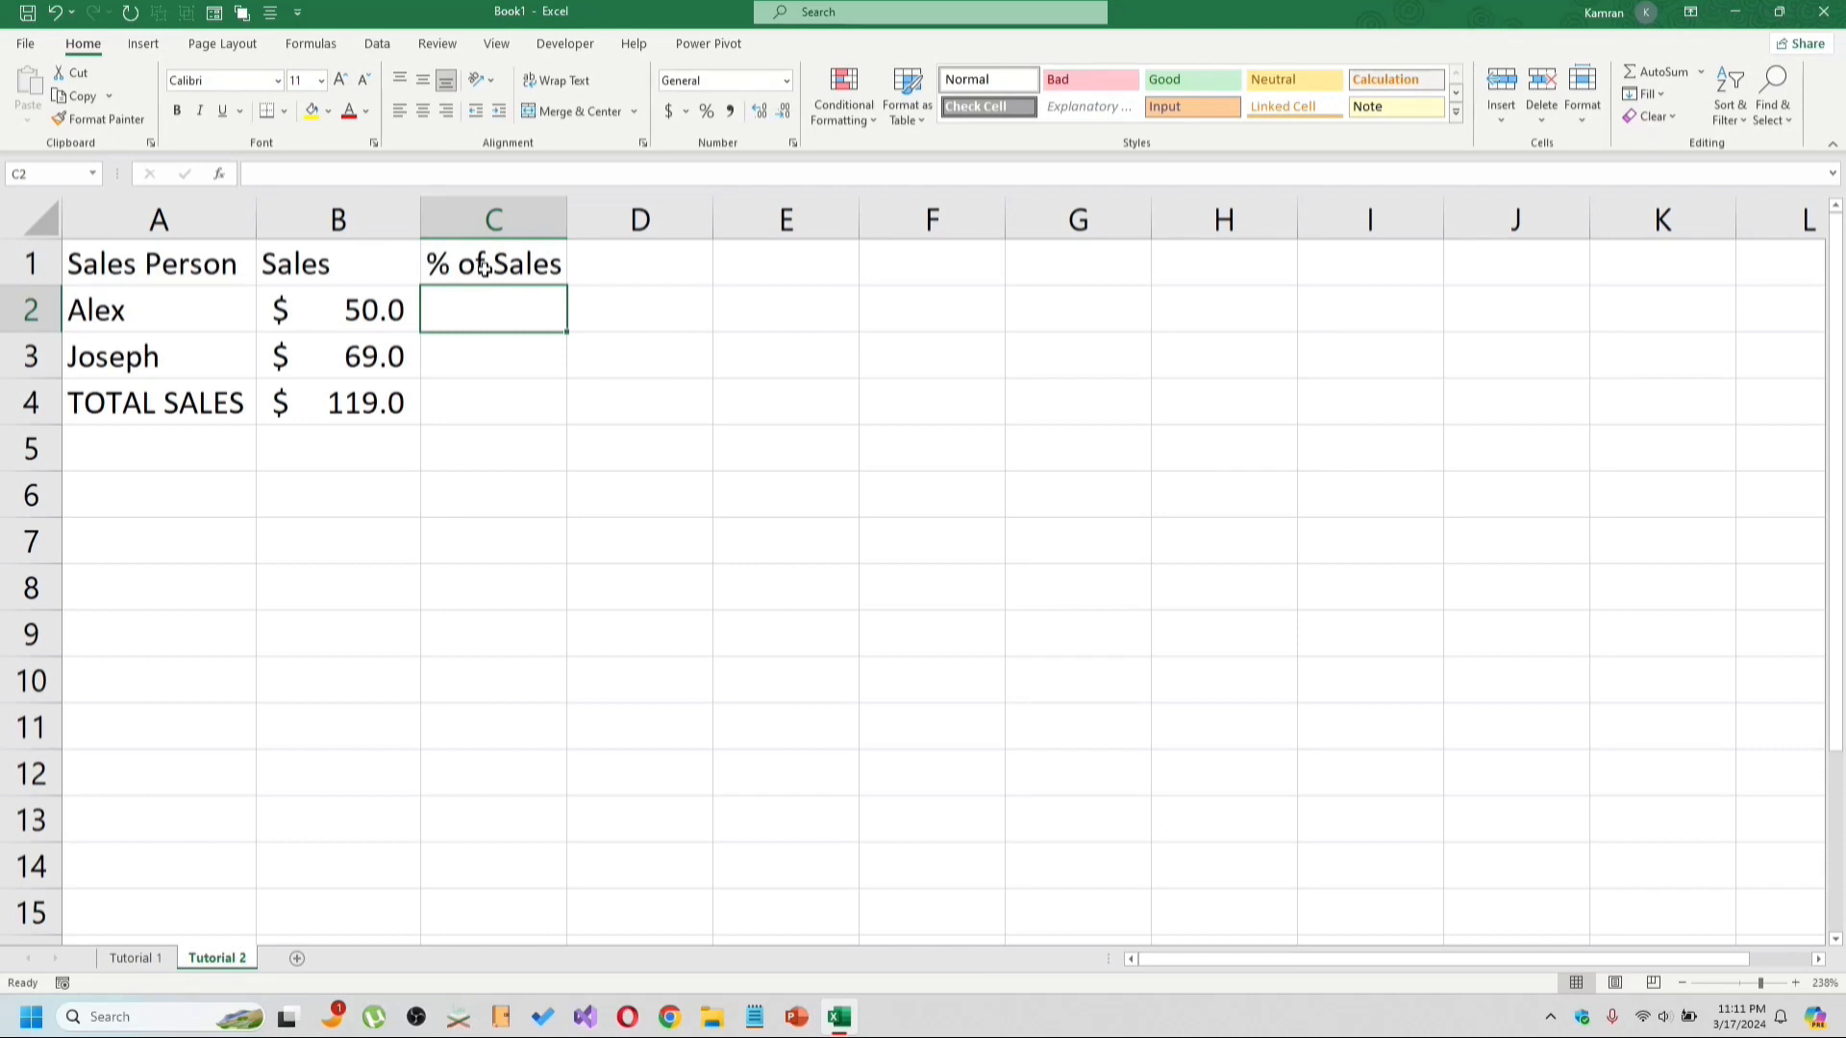
Enter the formula =B2/B4 in C2 to compute Alex's share of total sales.
text(=)
click(366, 300)
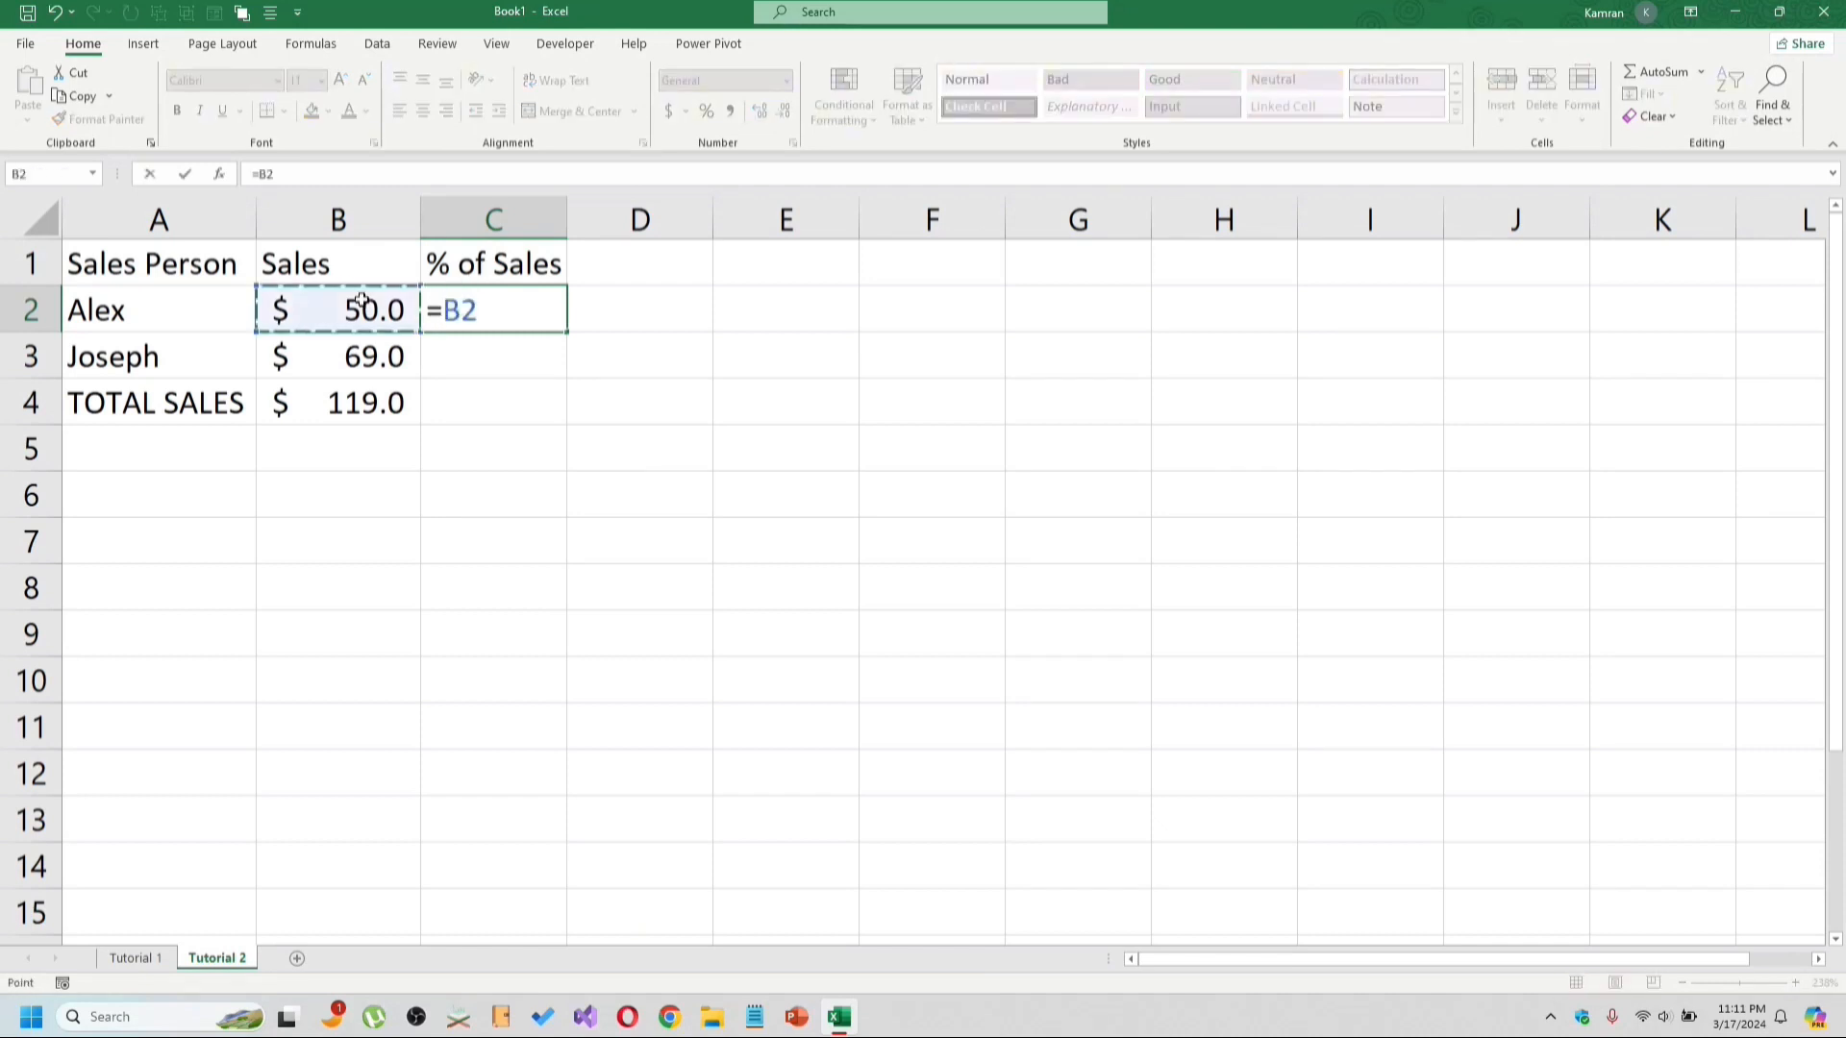
text(/)
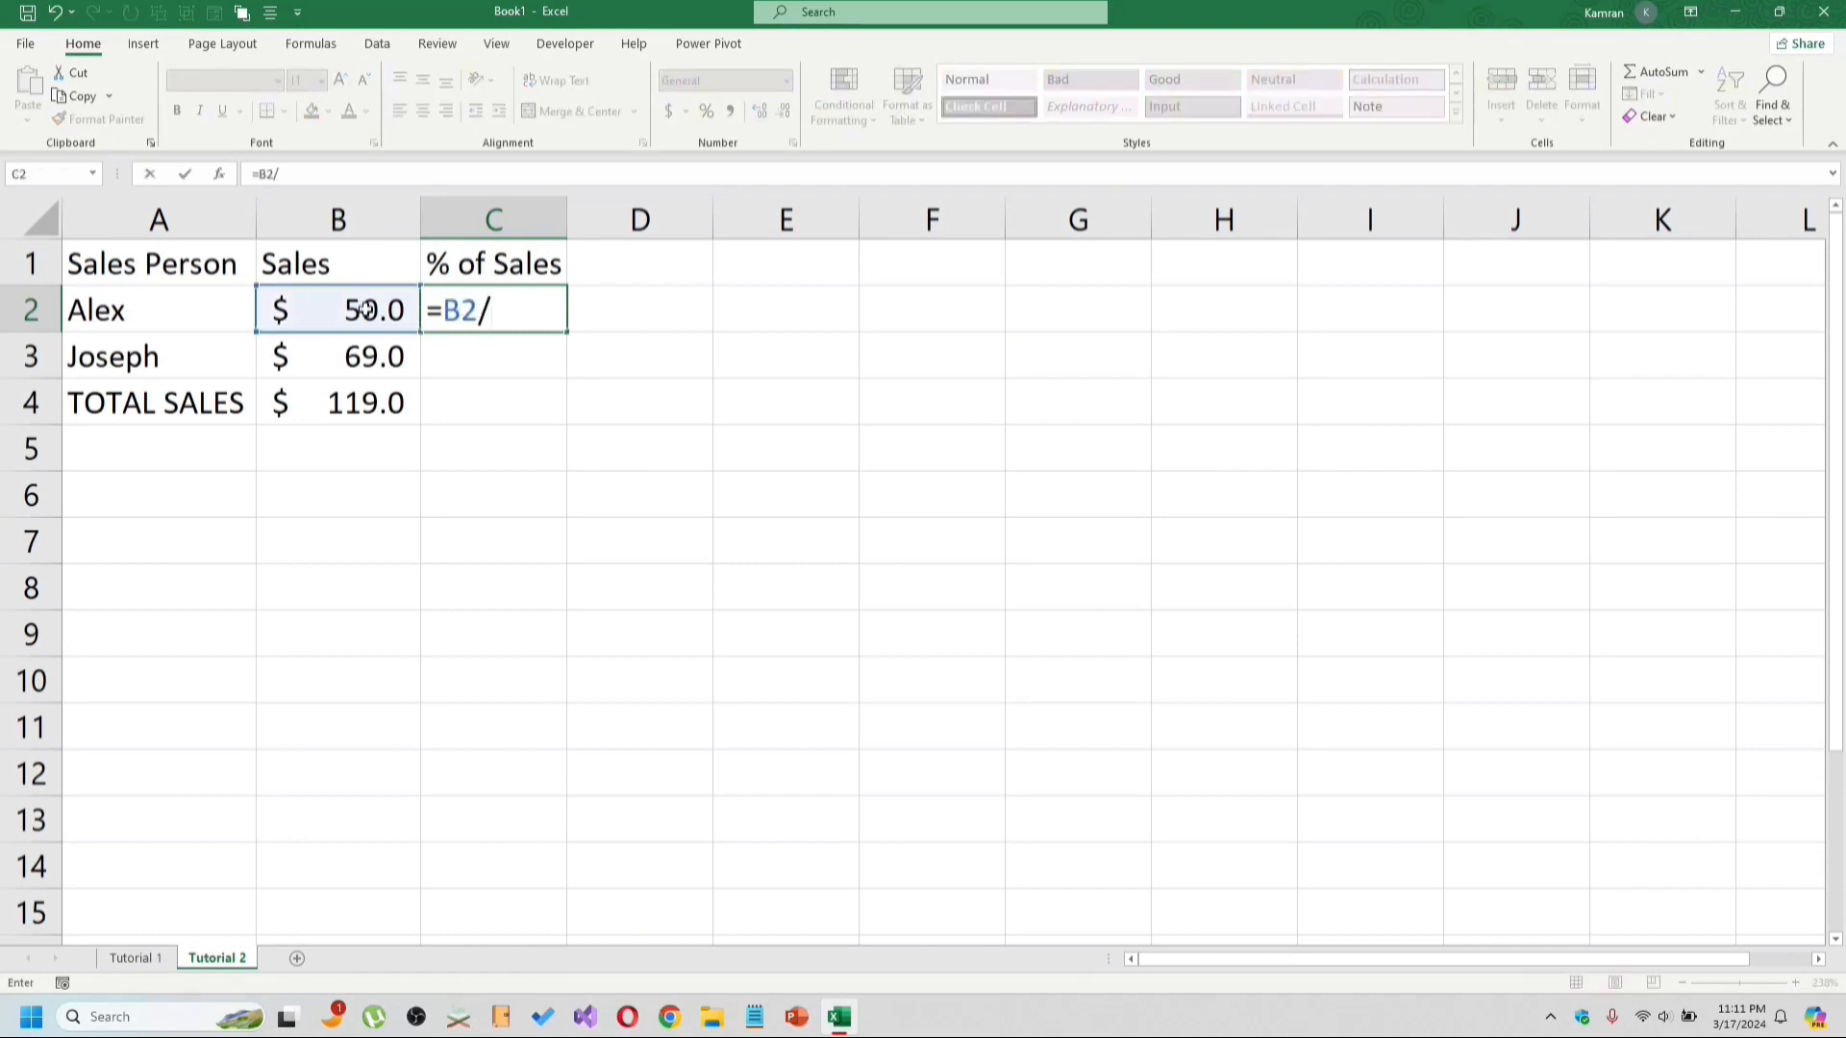
click(381, 404)
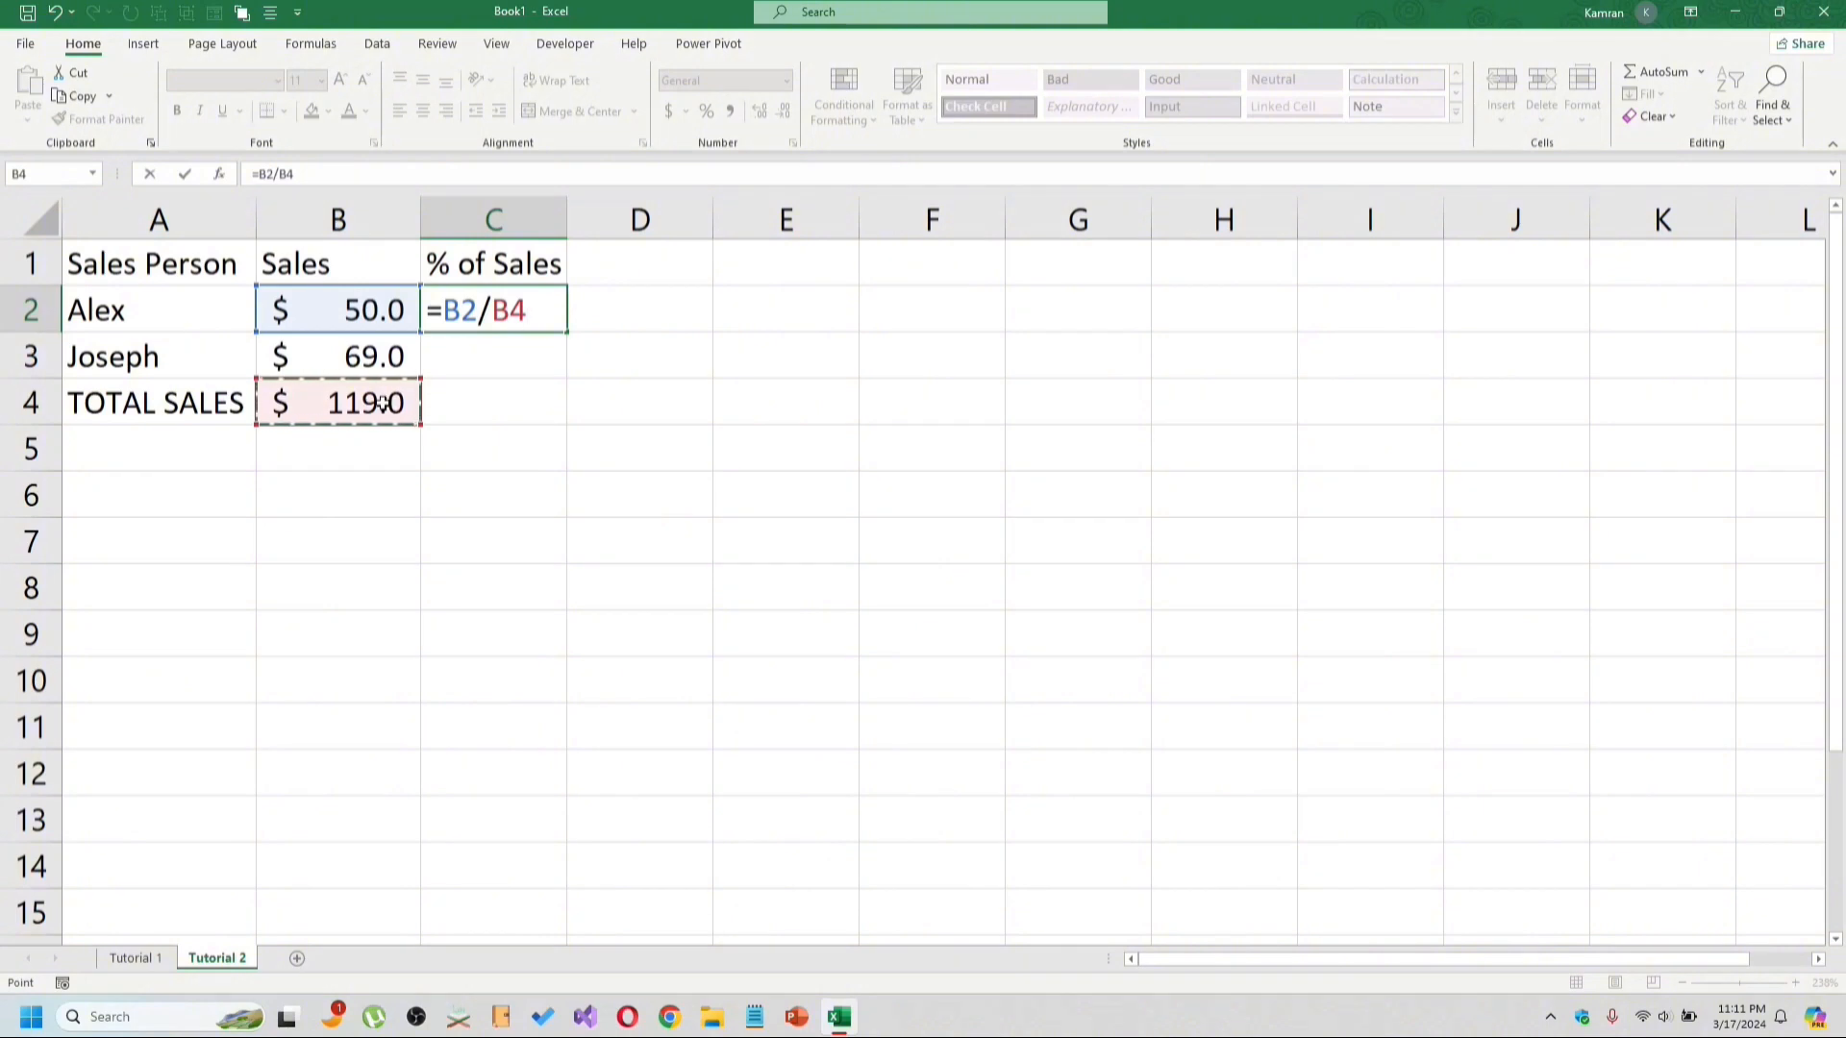
key(Return)
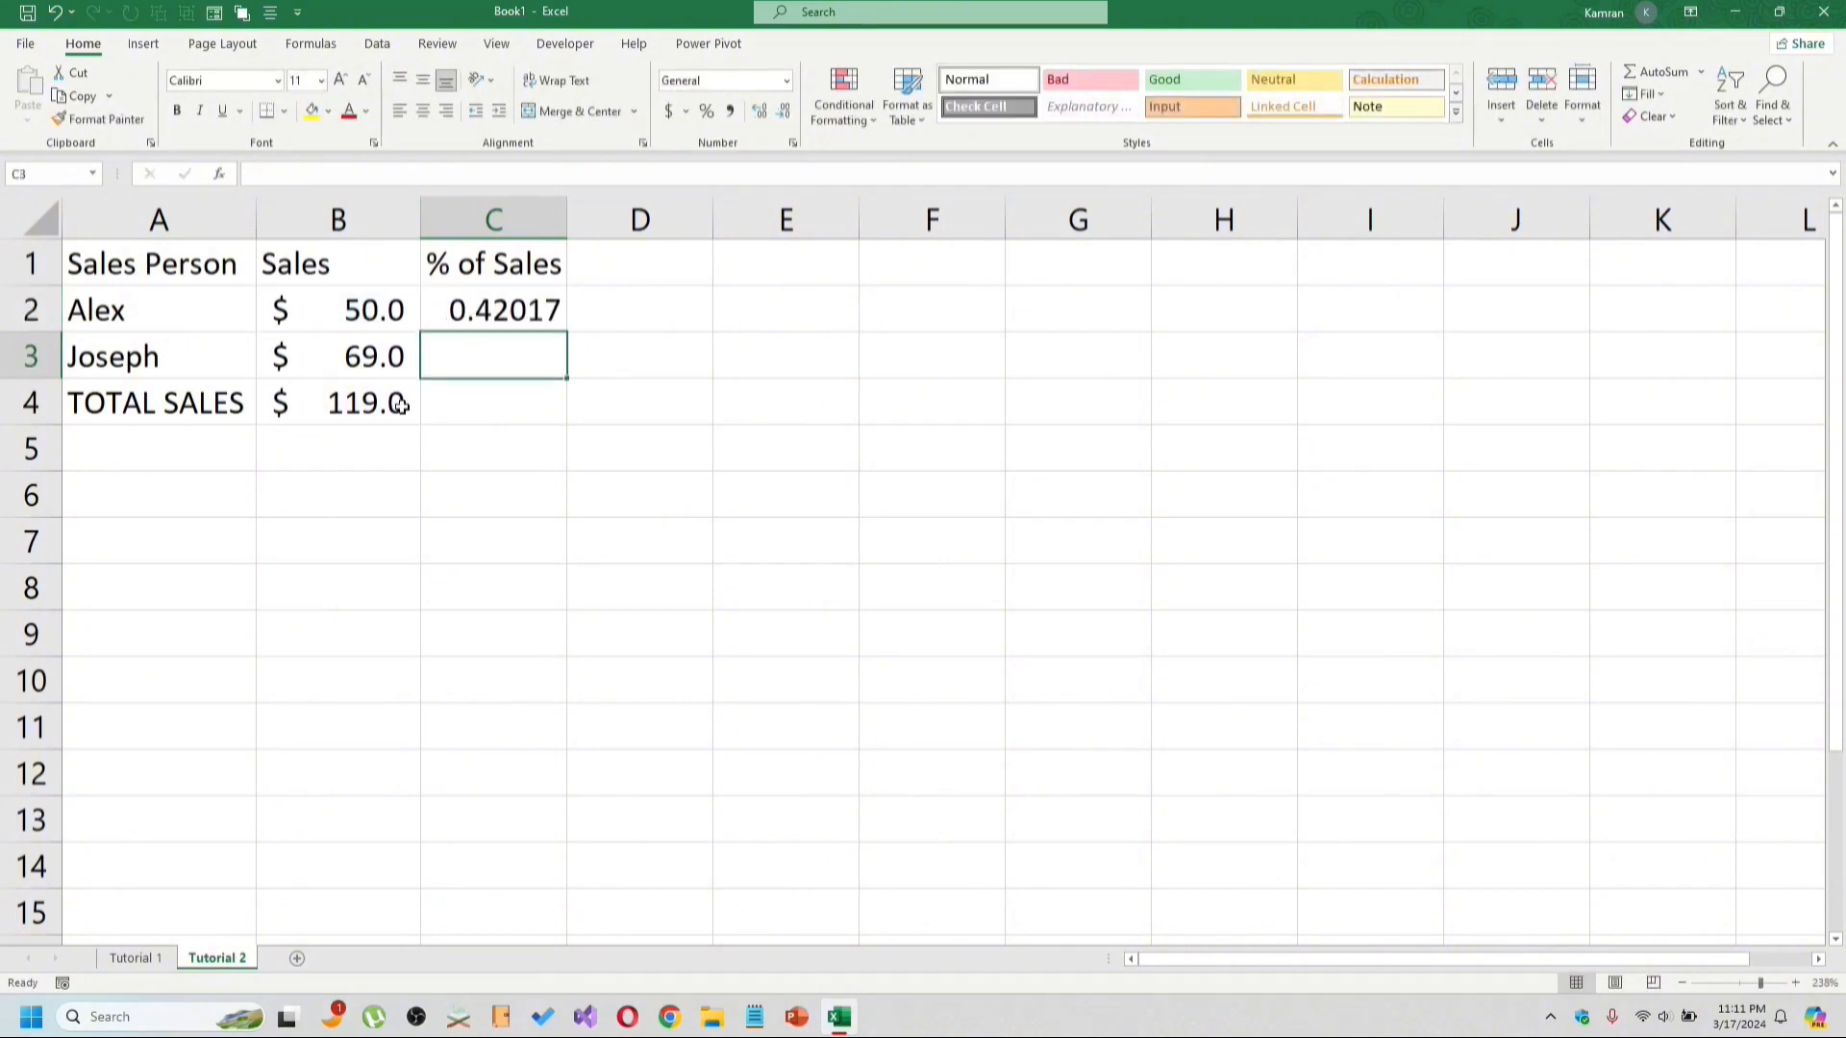
Format C2 as a percentage with one decimal place.
click(522, 306)
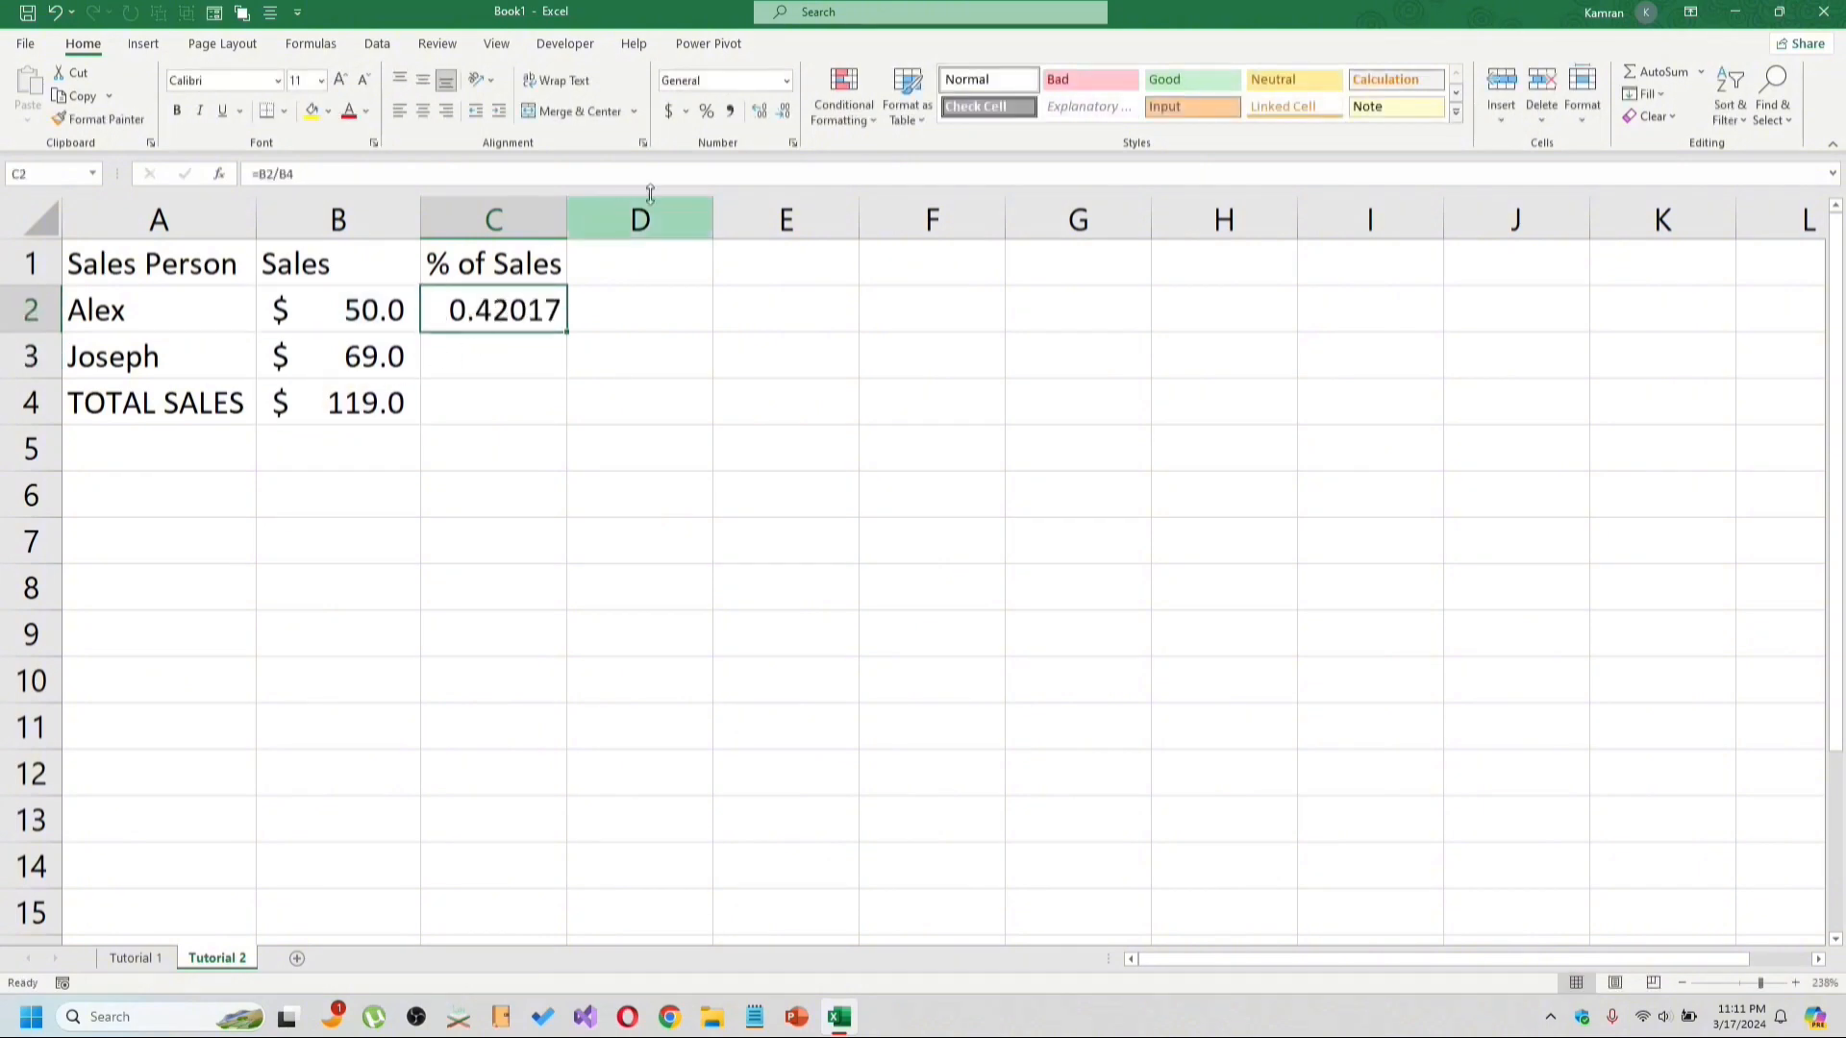
click(709, 111)
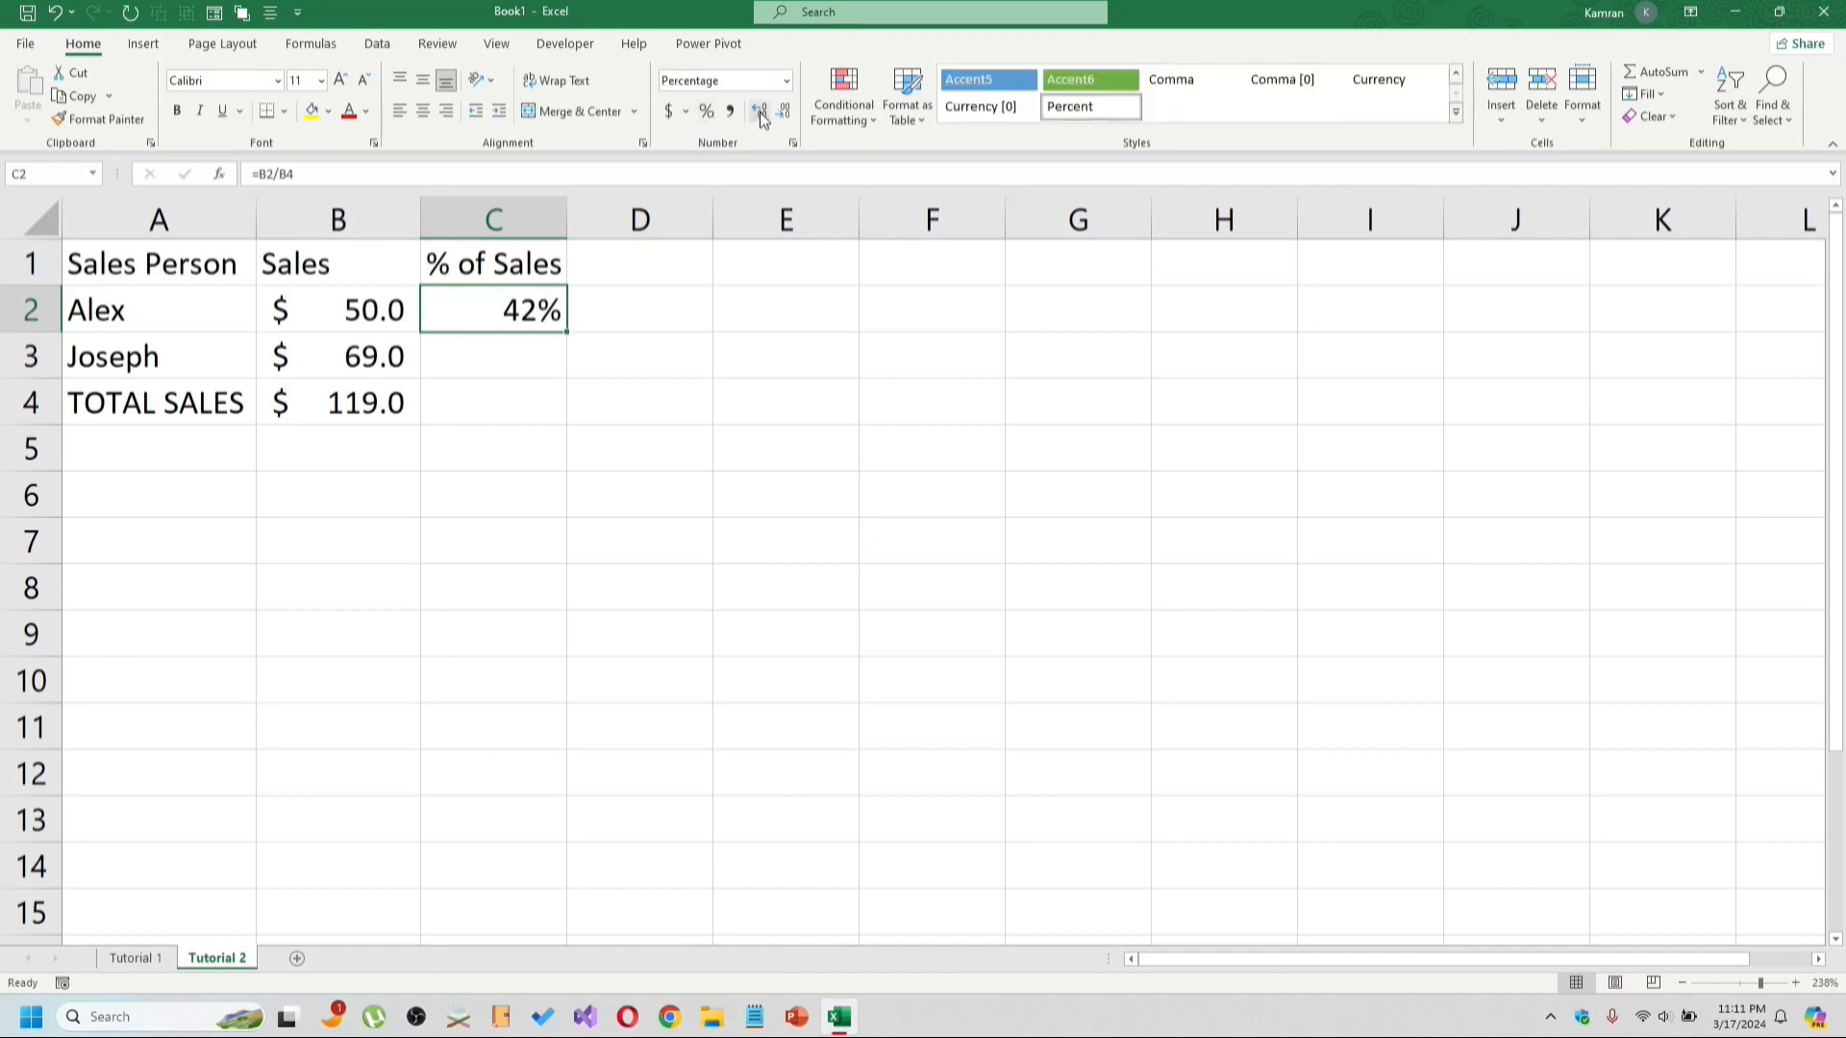
click(759, 113)
Enter the formula =B3/B4 in C3 to compute Joseph's share of total sales.
click(472, 351)
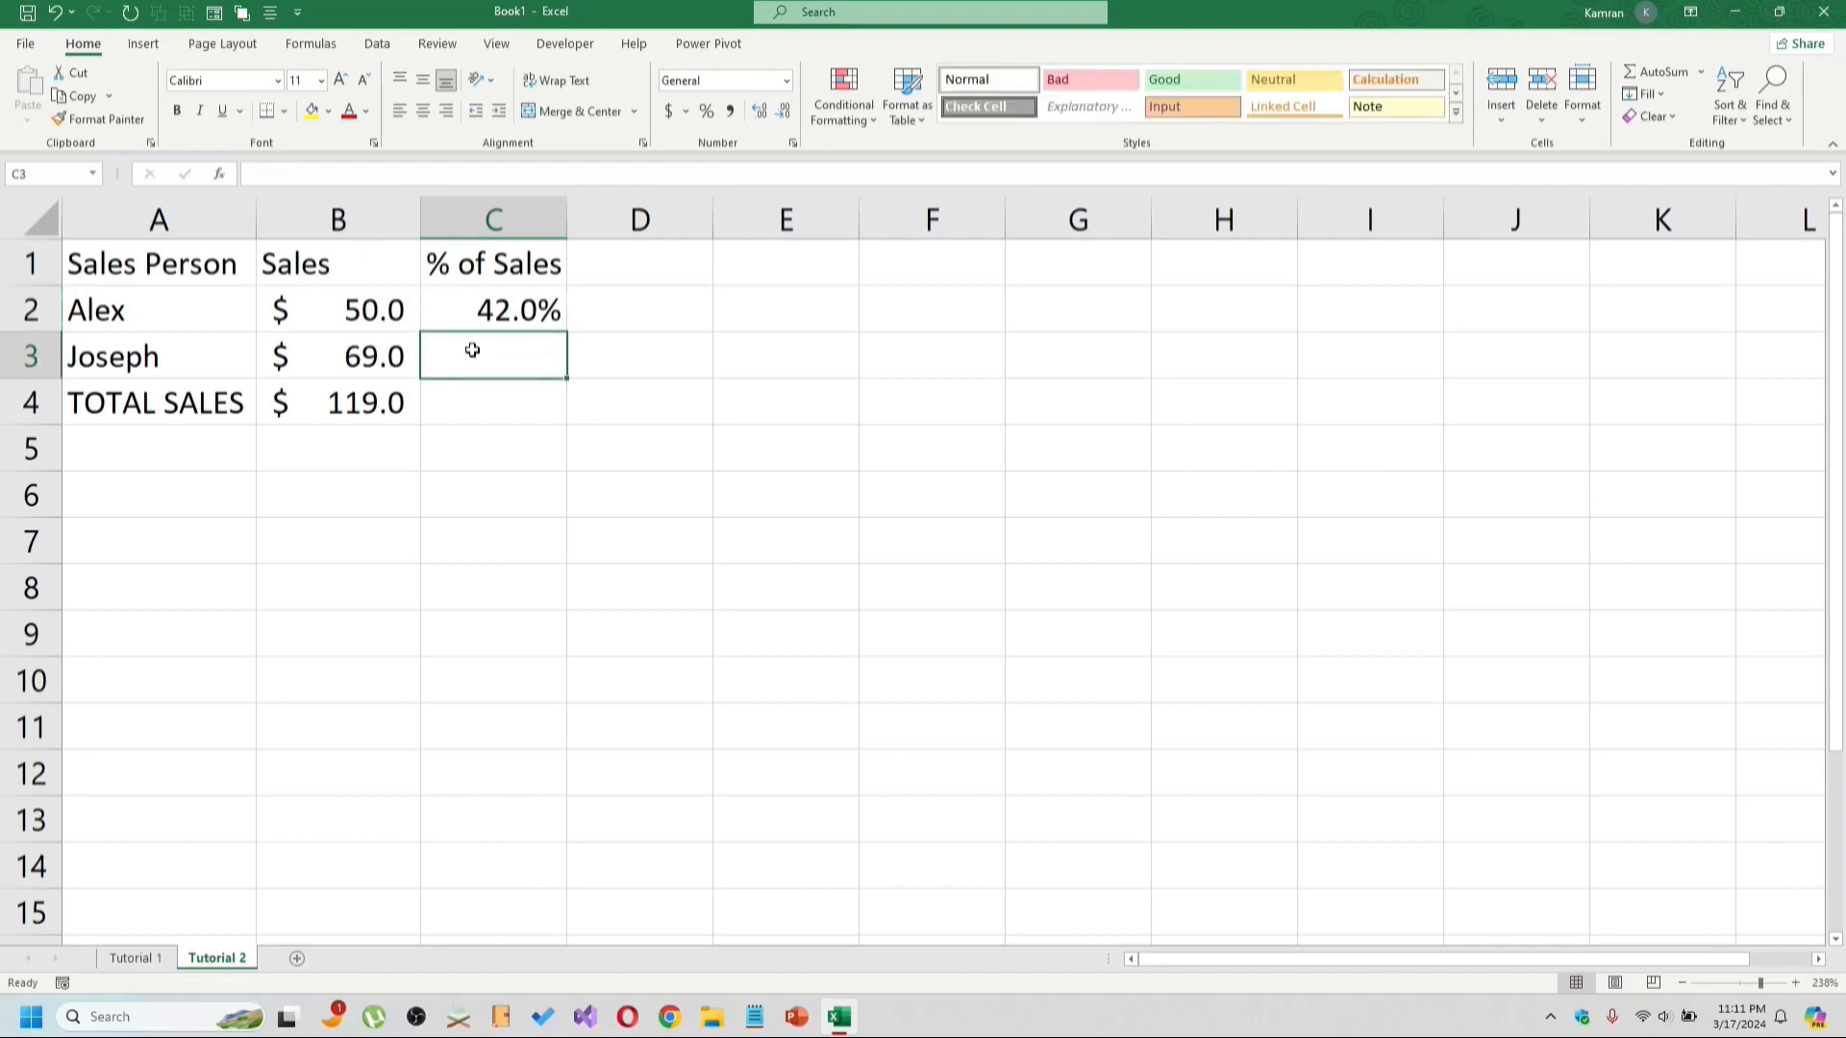
text(=)
click(344, 356)
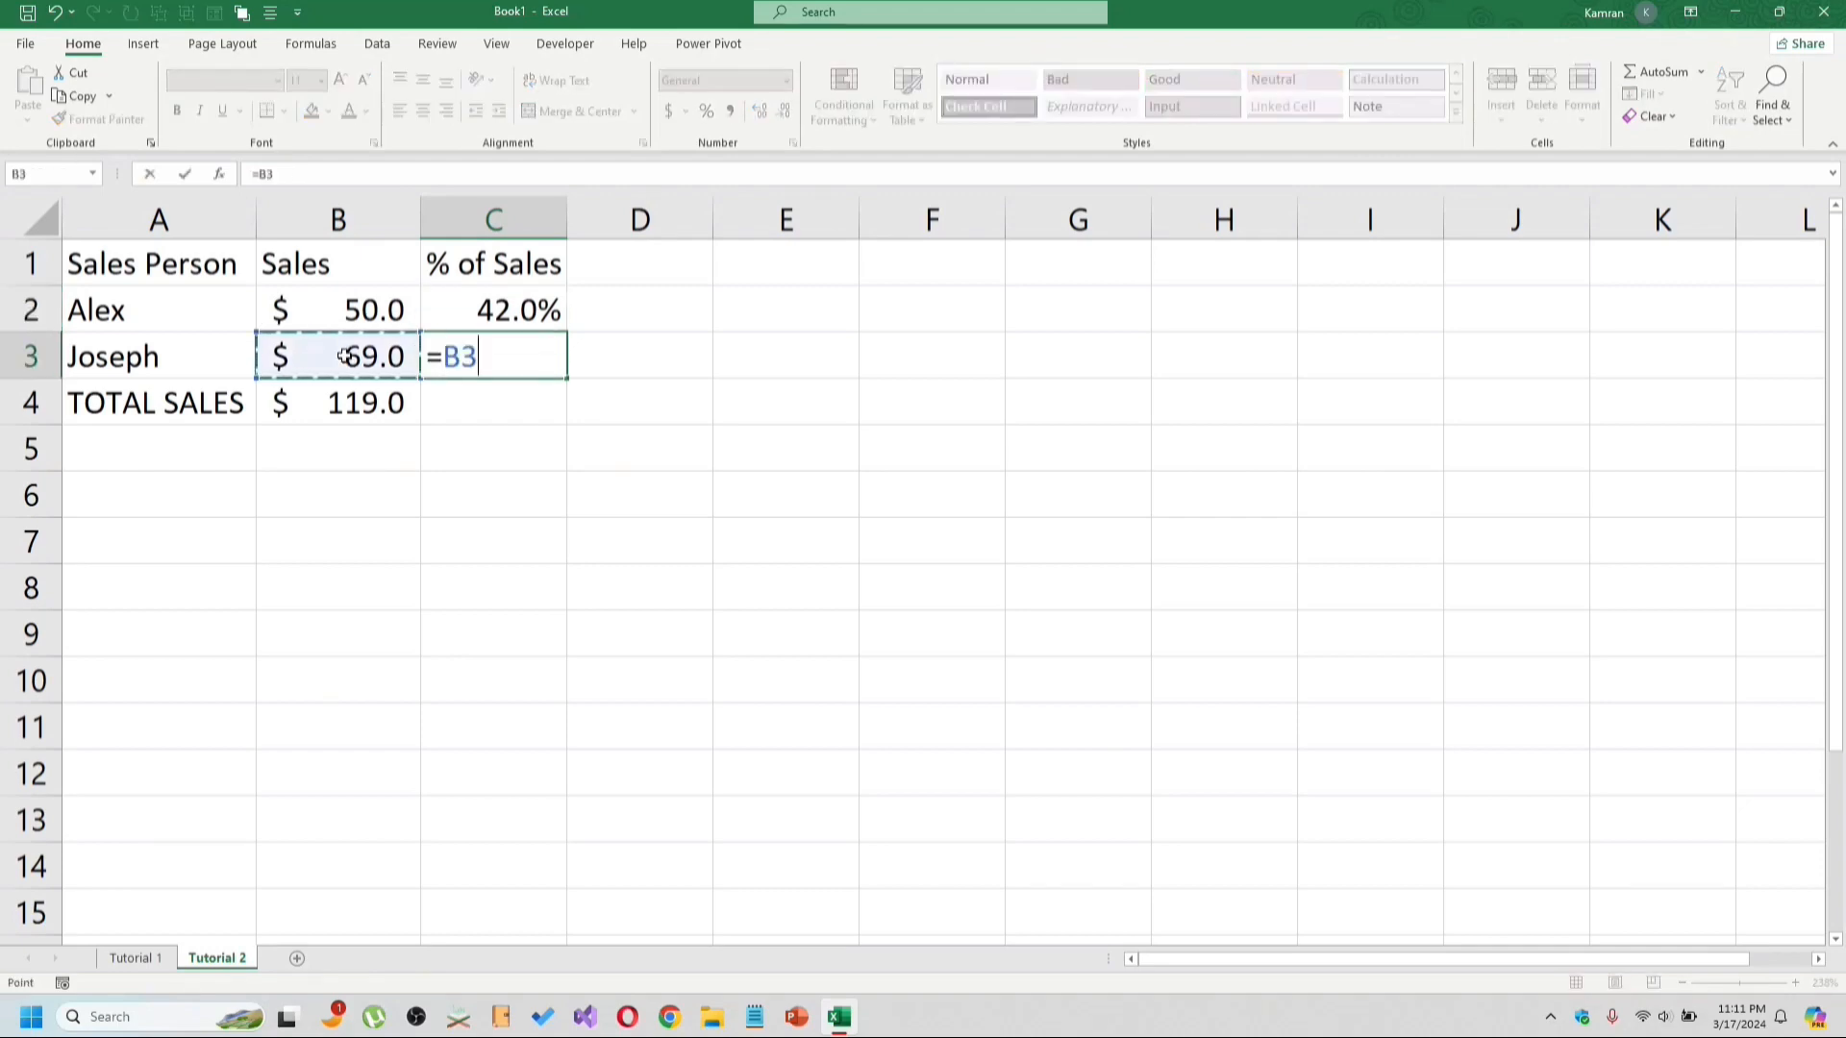
text(/)
click(362, 402)
key(Return)
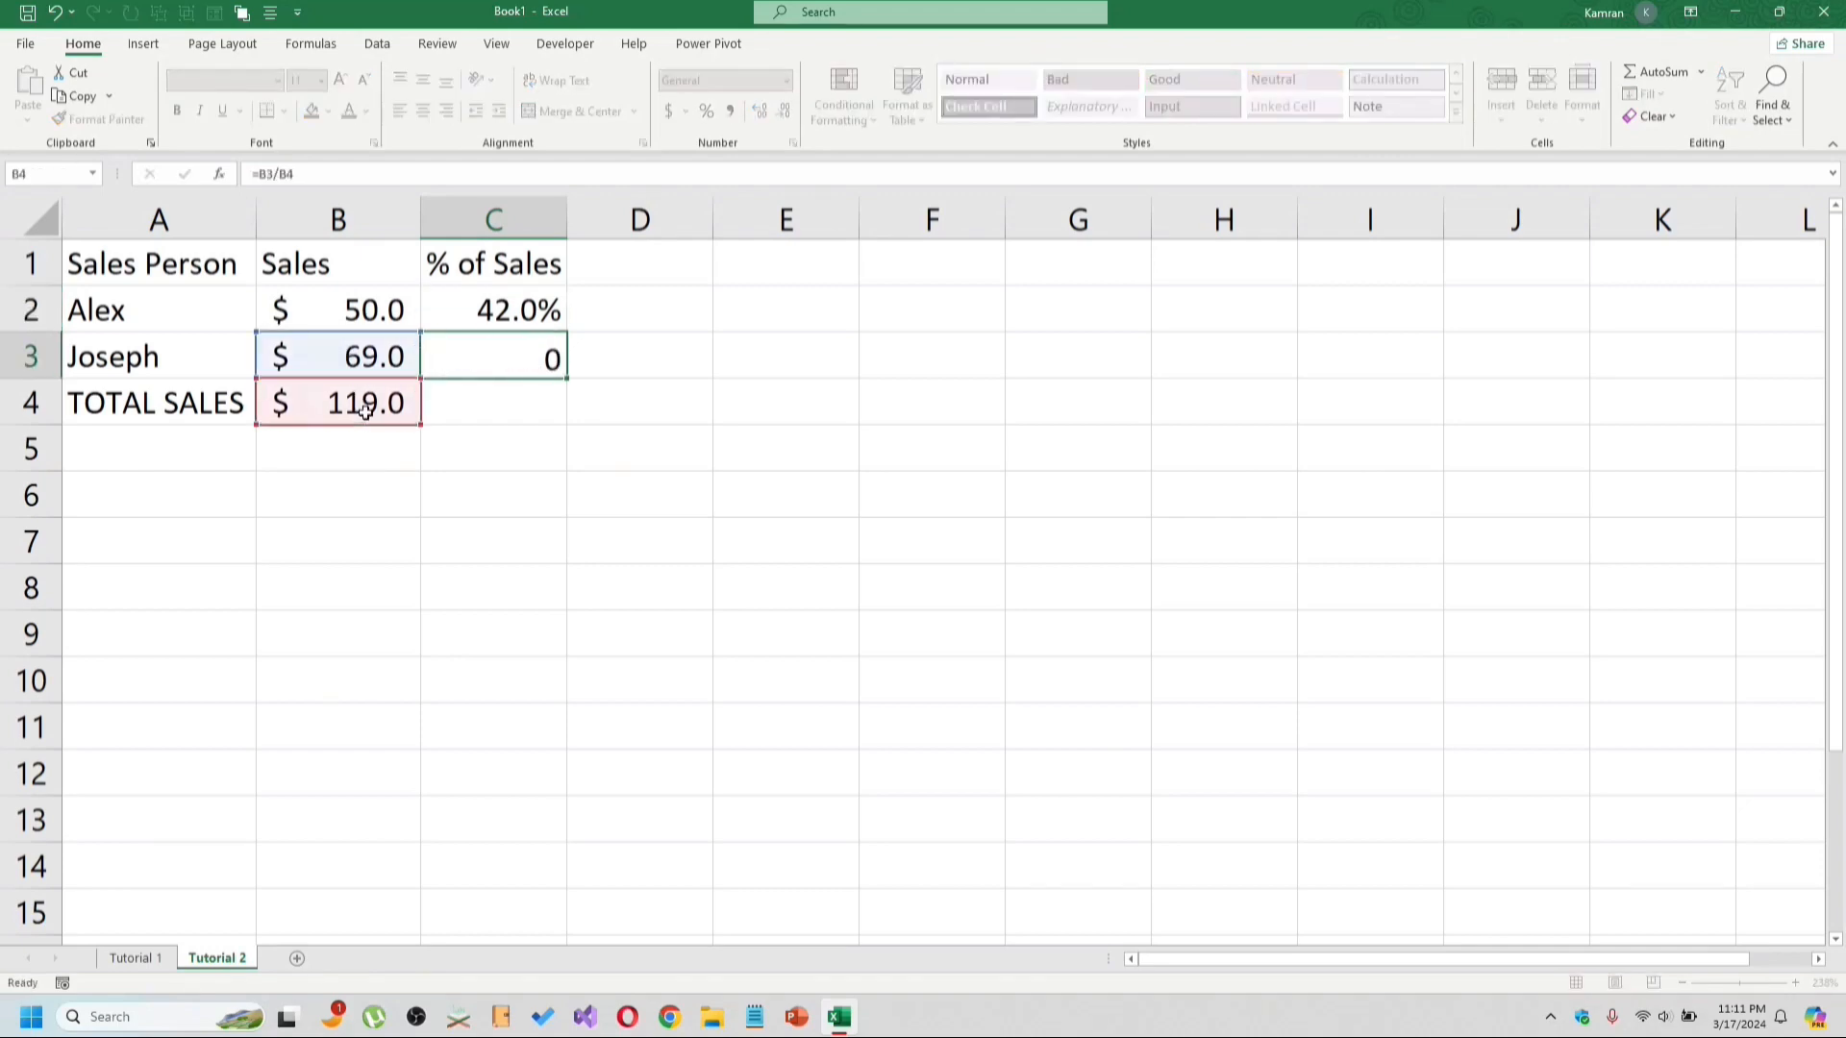
Copy the percentage format from C2 to C3 with Format Painter.
click(531, 317)
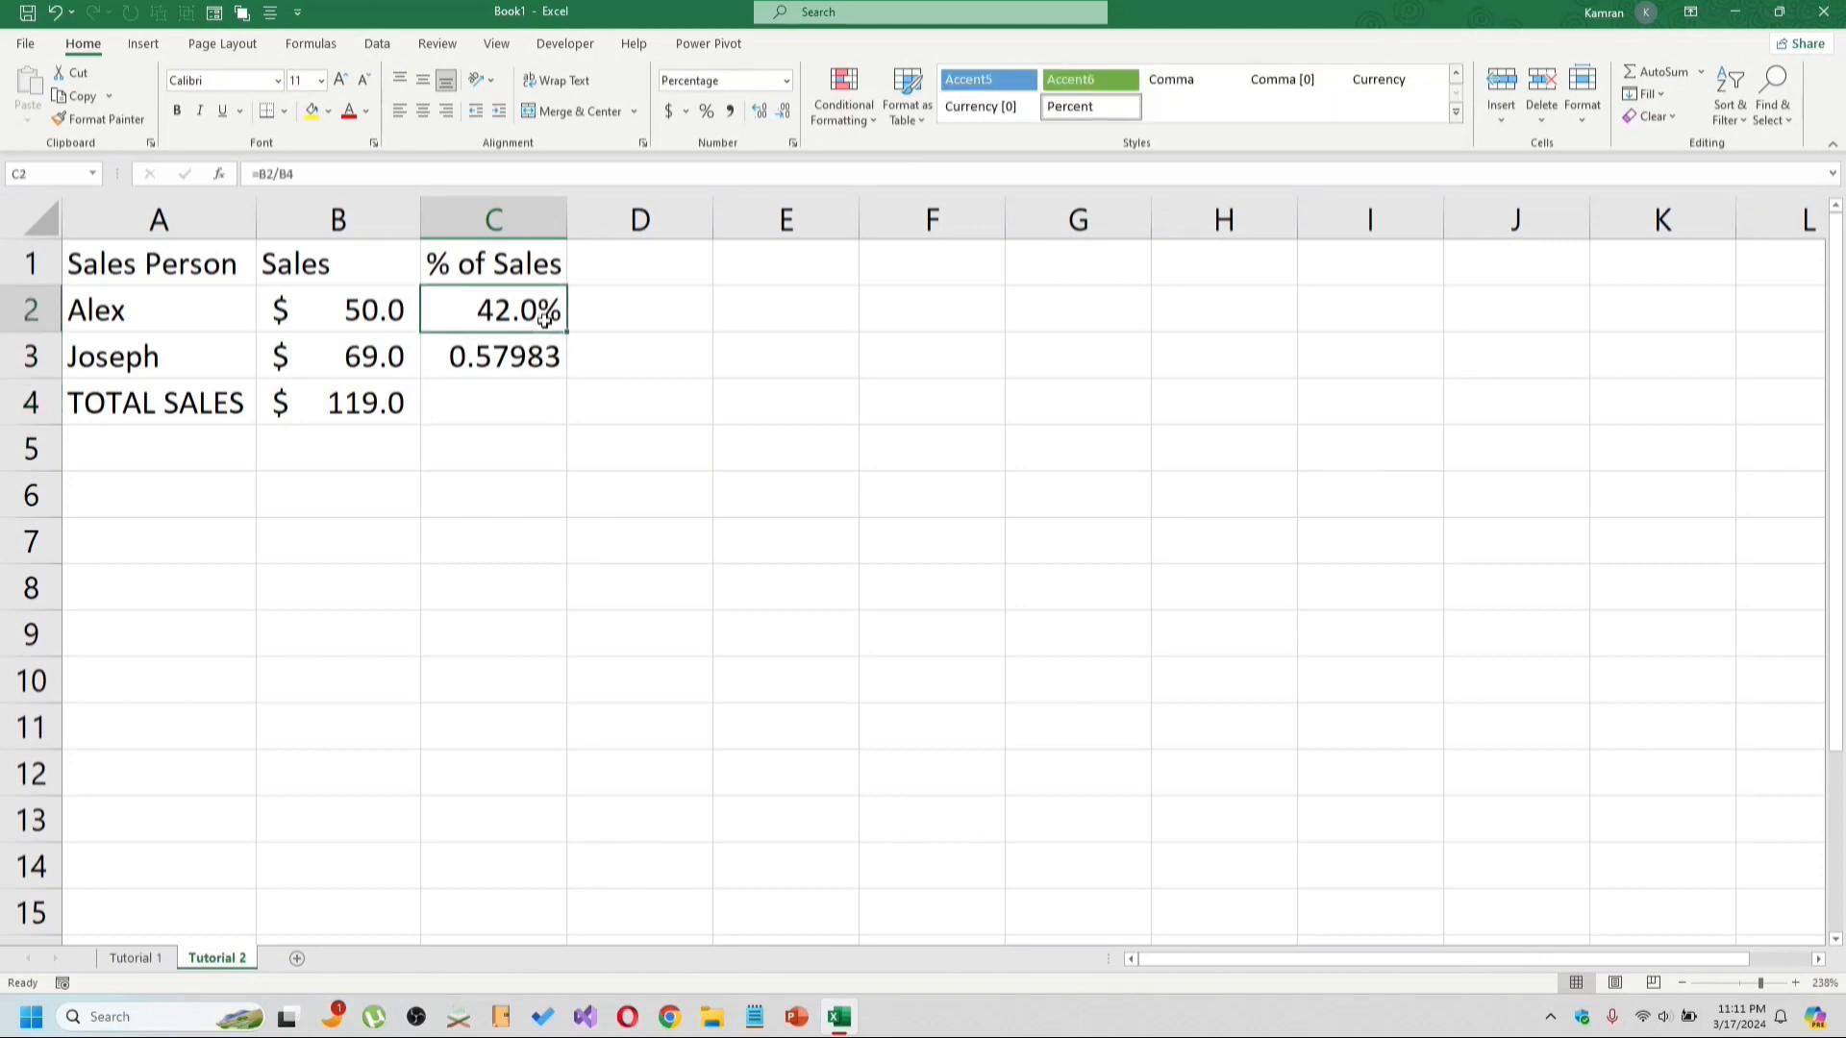
click(101, 121)
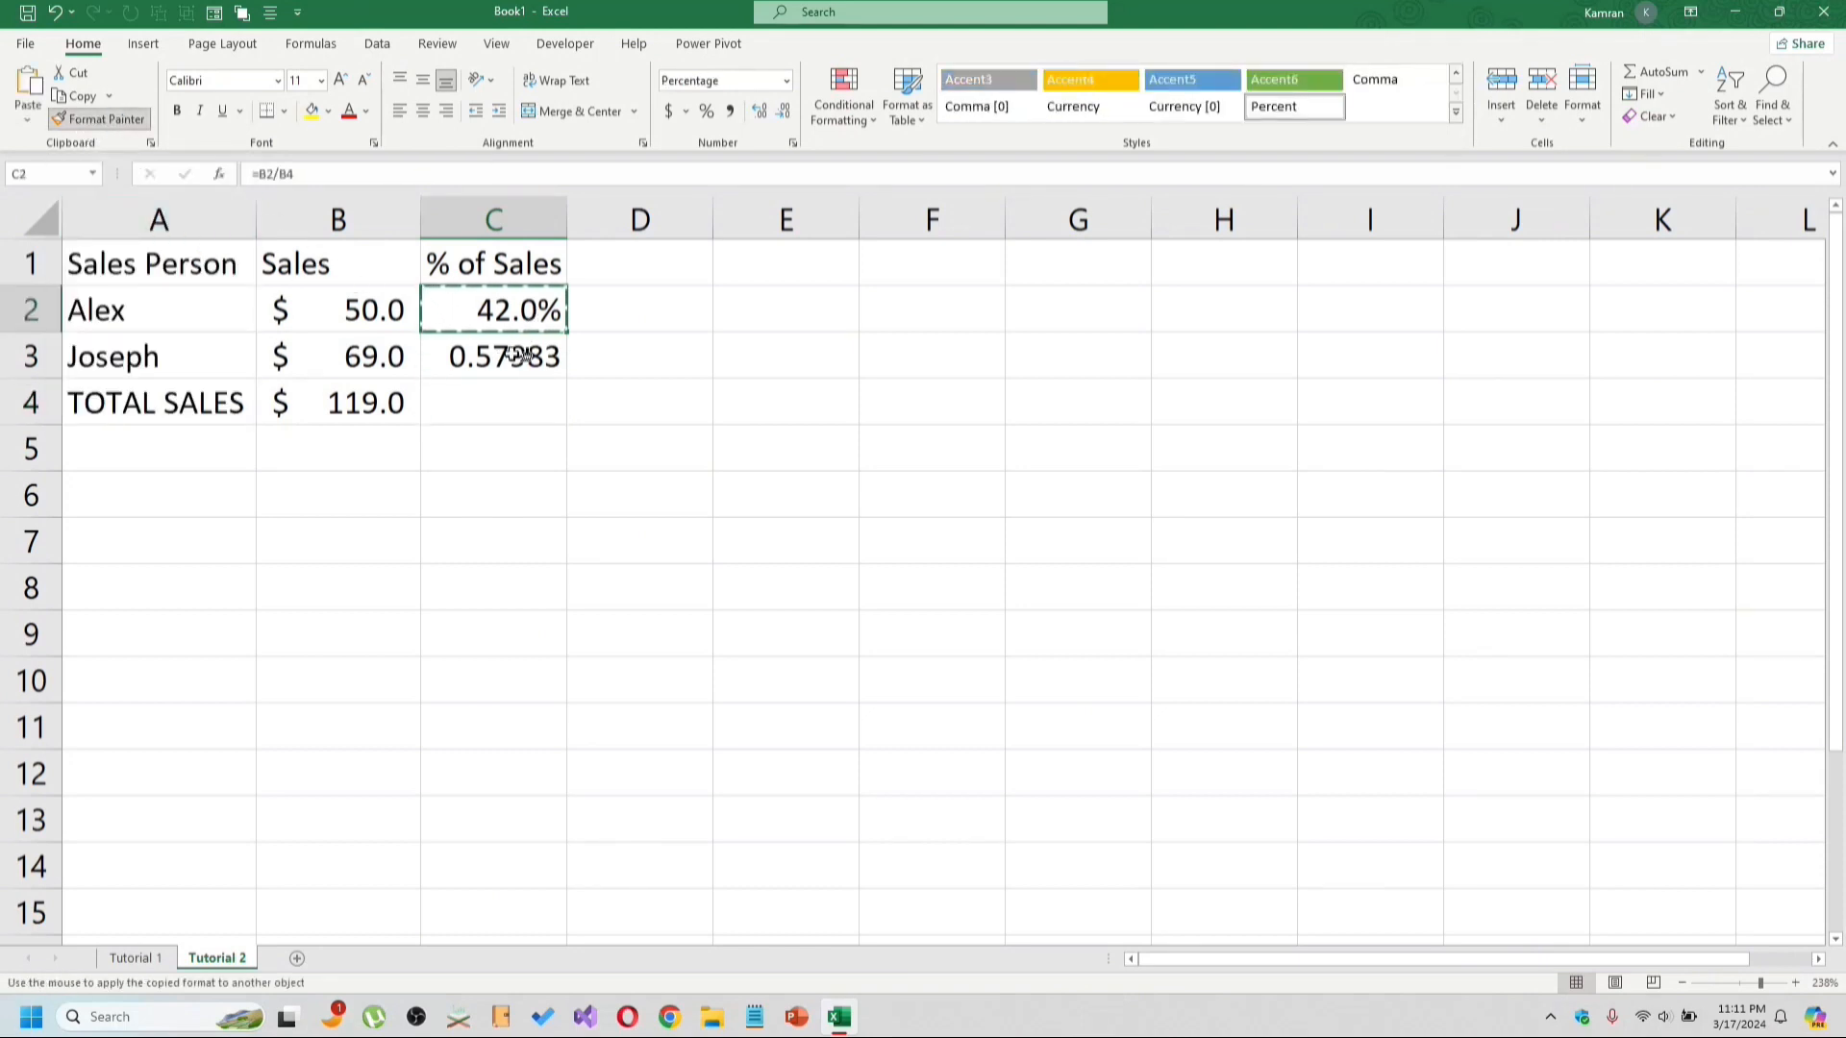
click(514, 358)
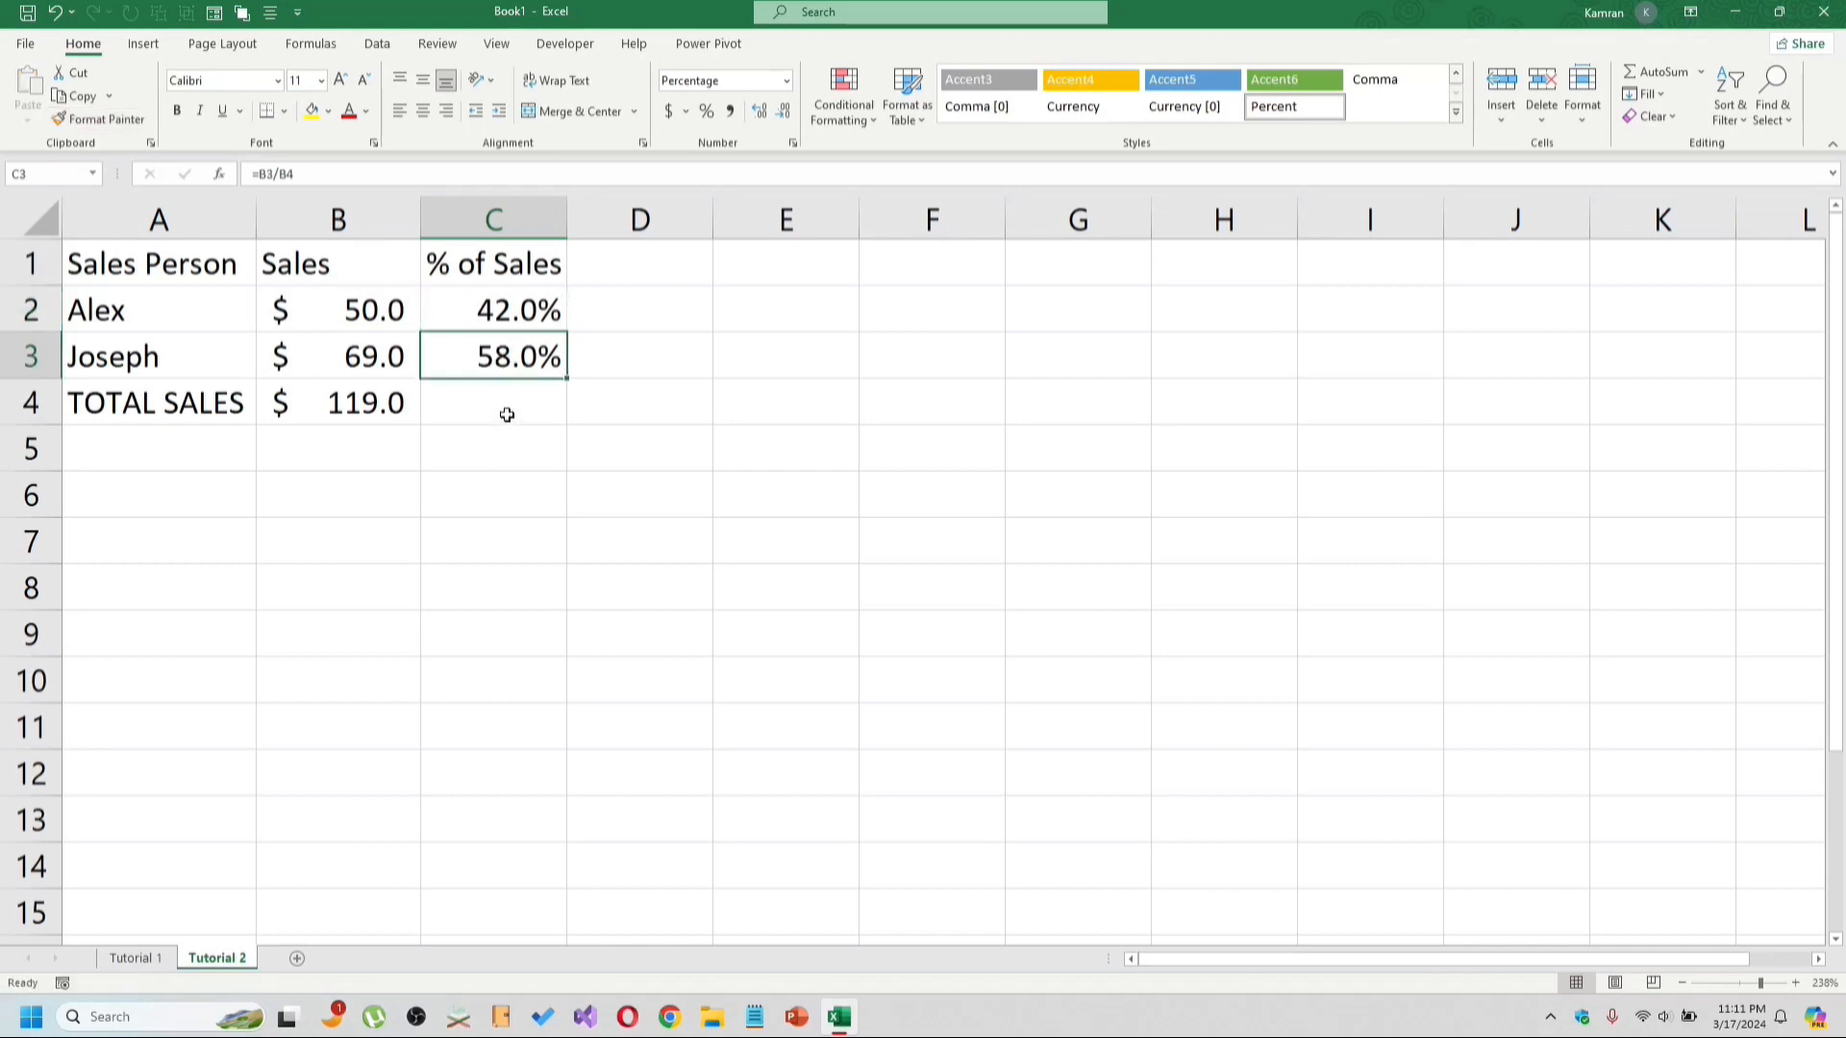
click(506, 414)
Change Alex's sales in B2 to 12.
click(321, 312)
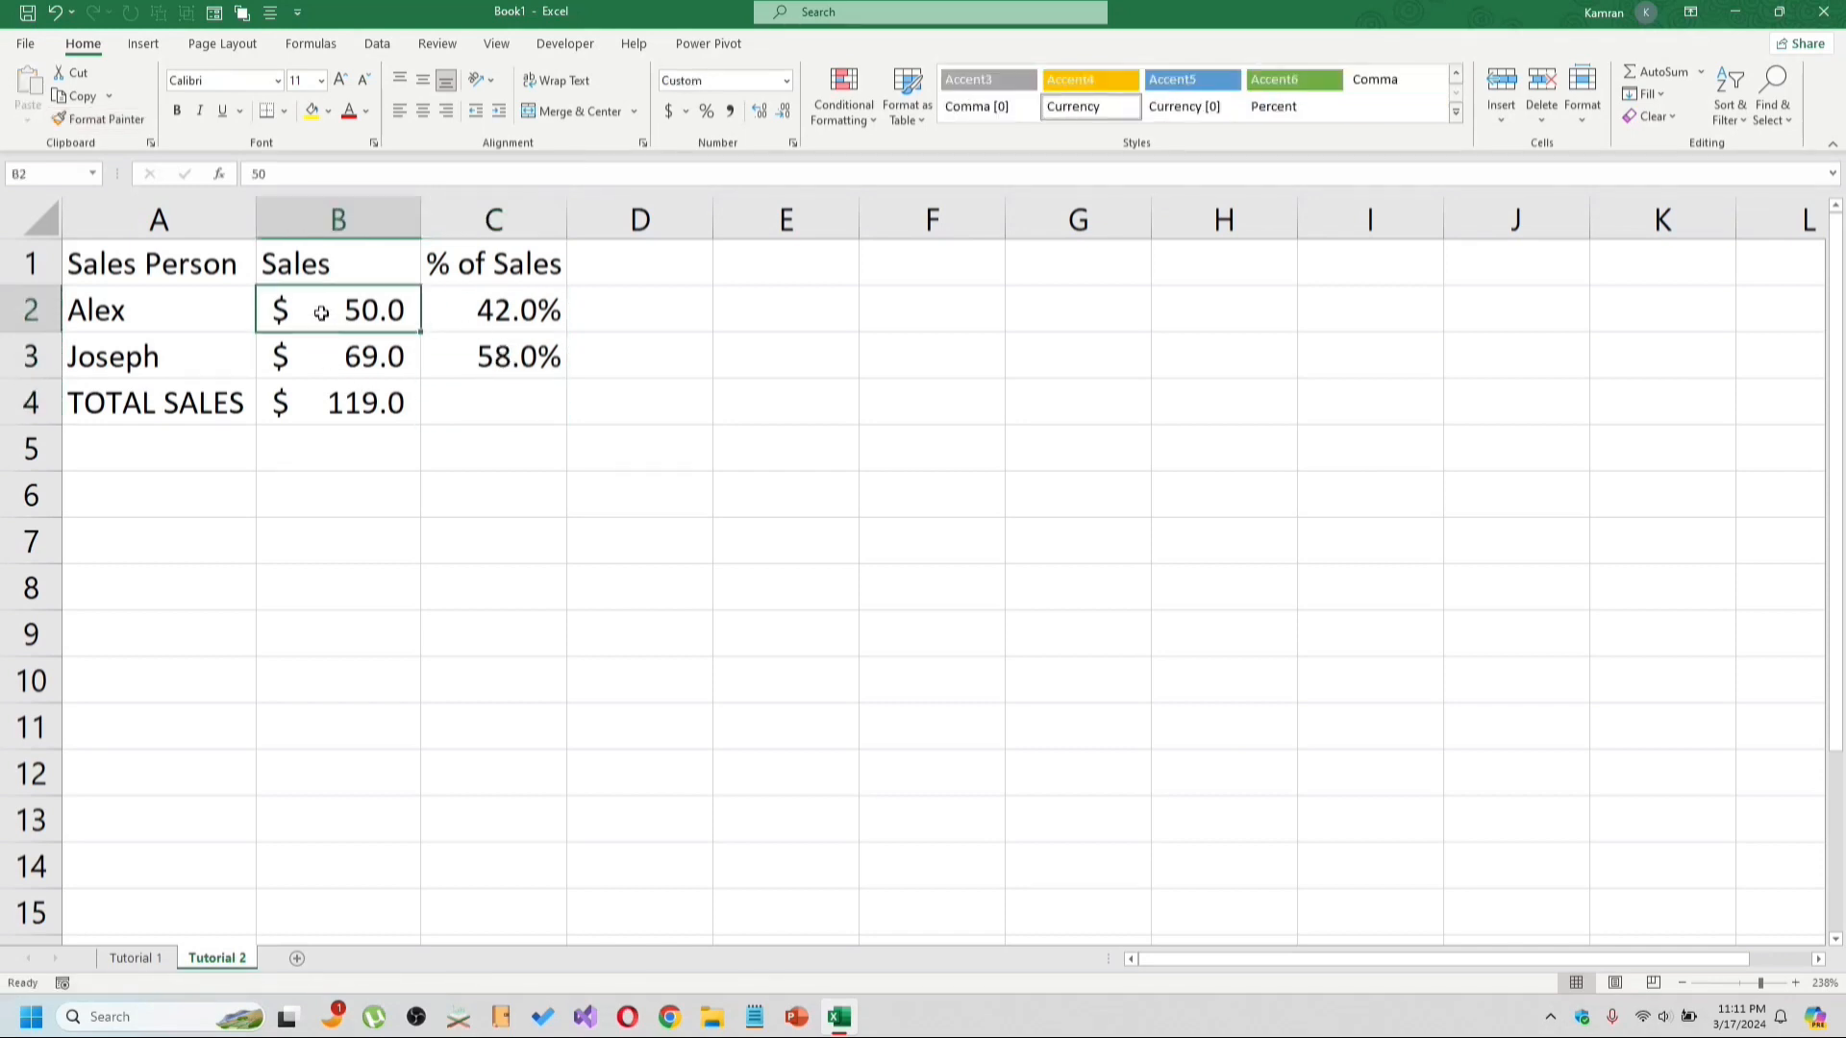
text(12)
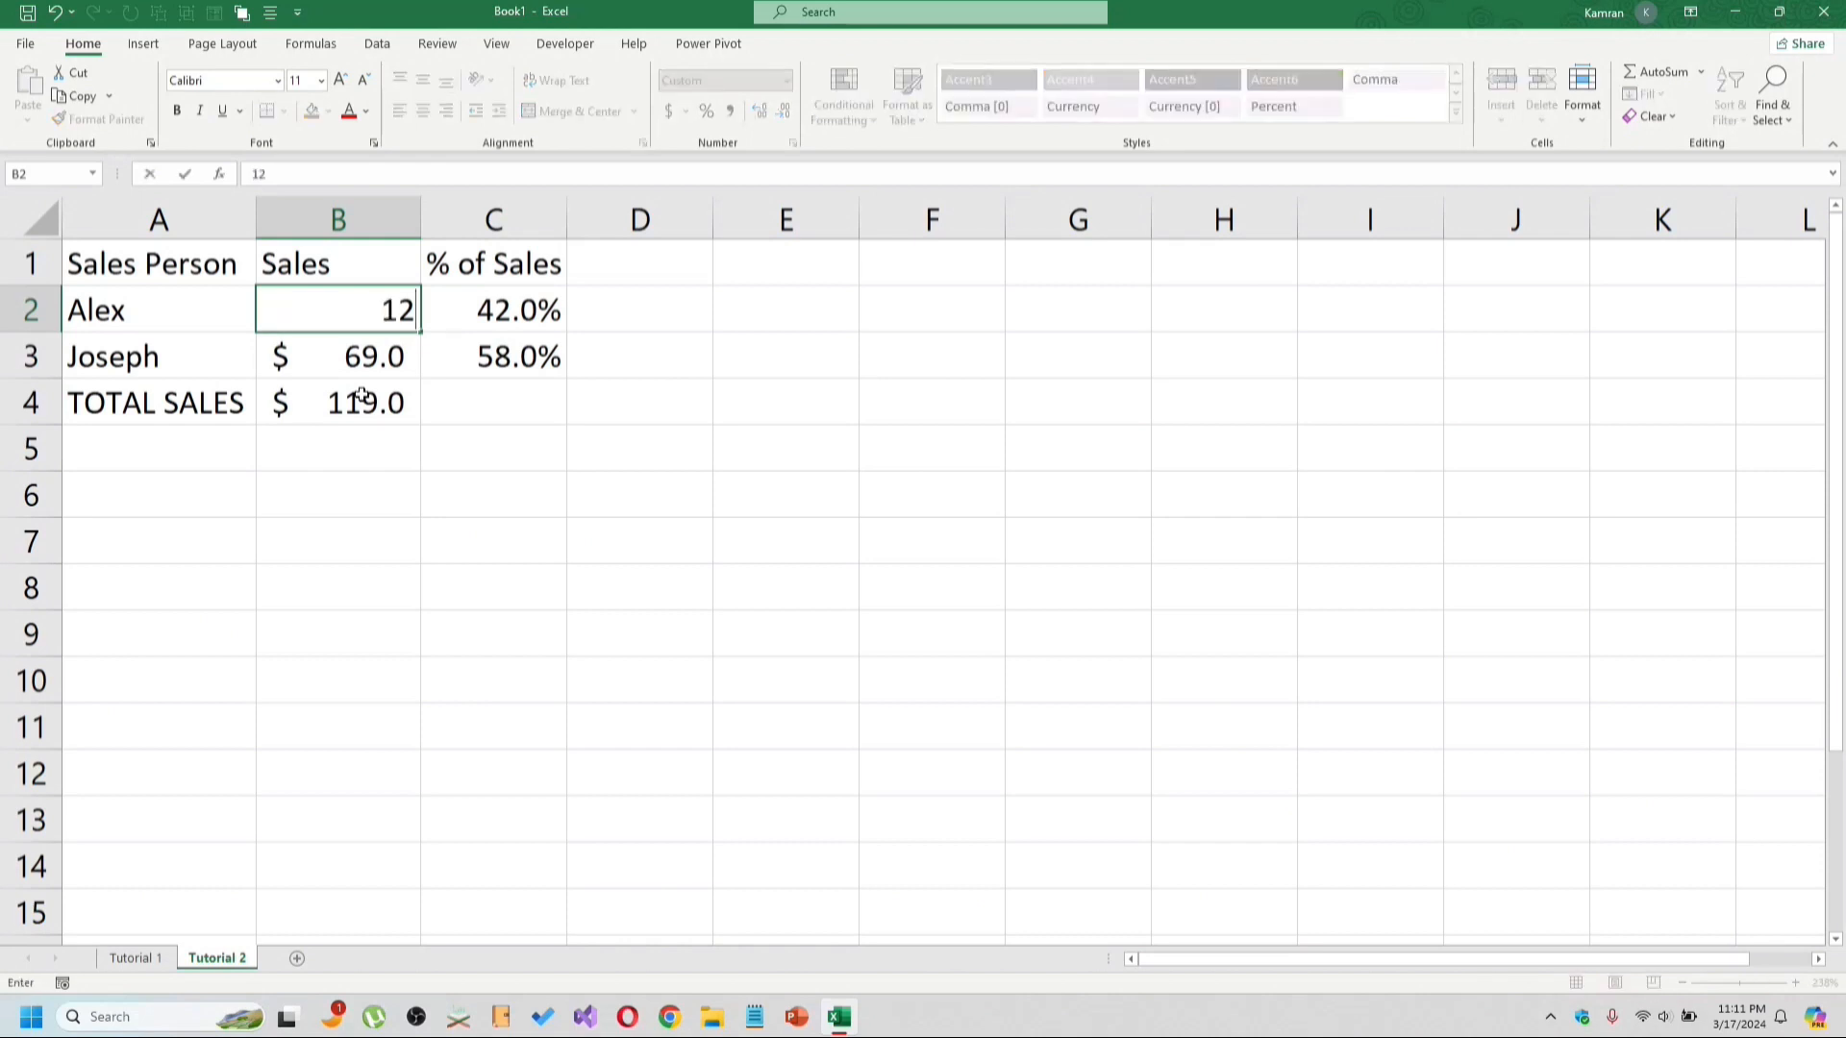
key(Return)
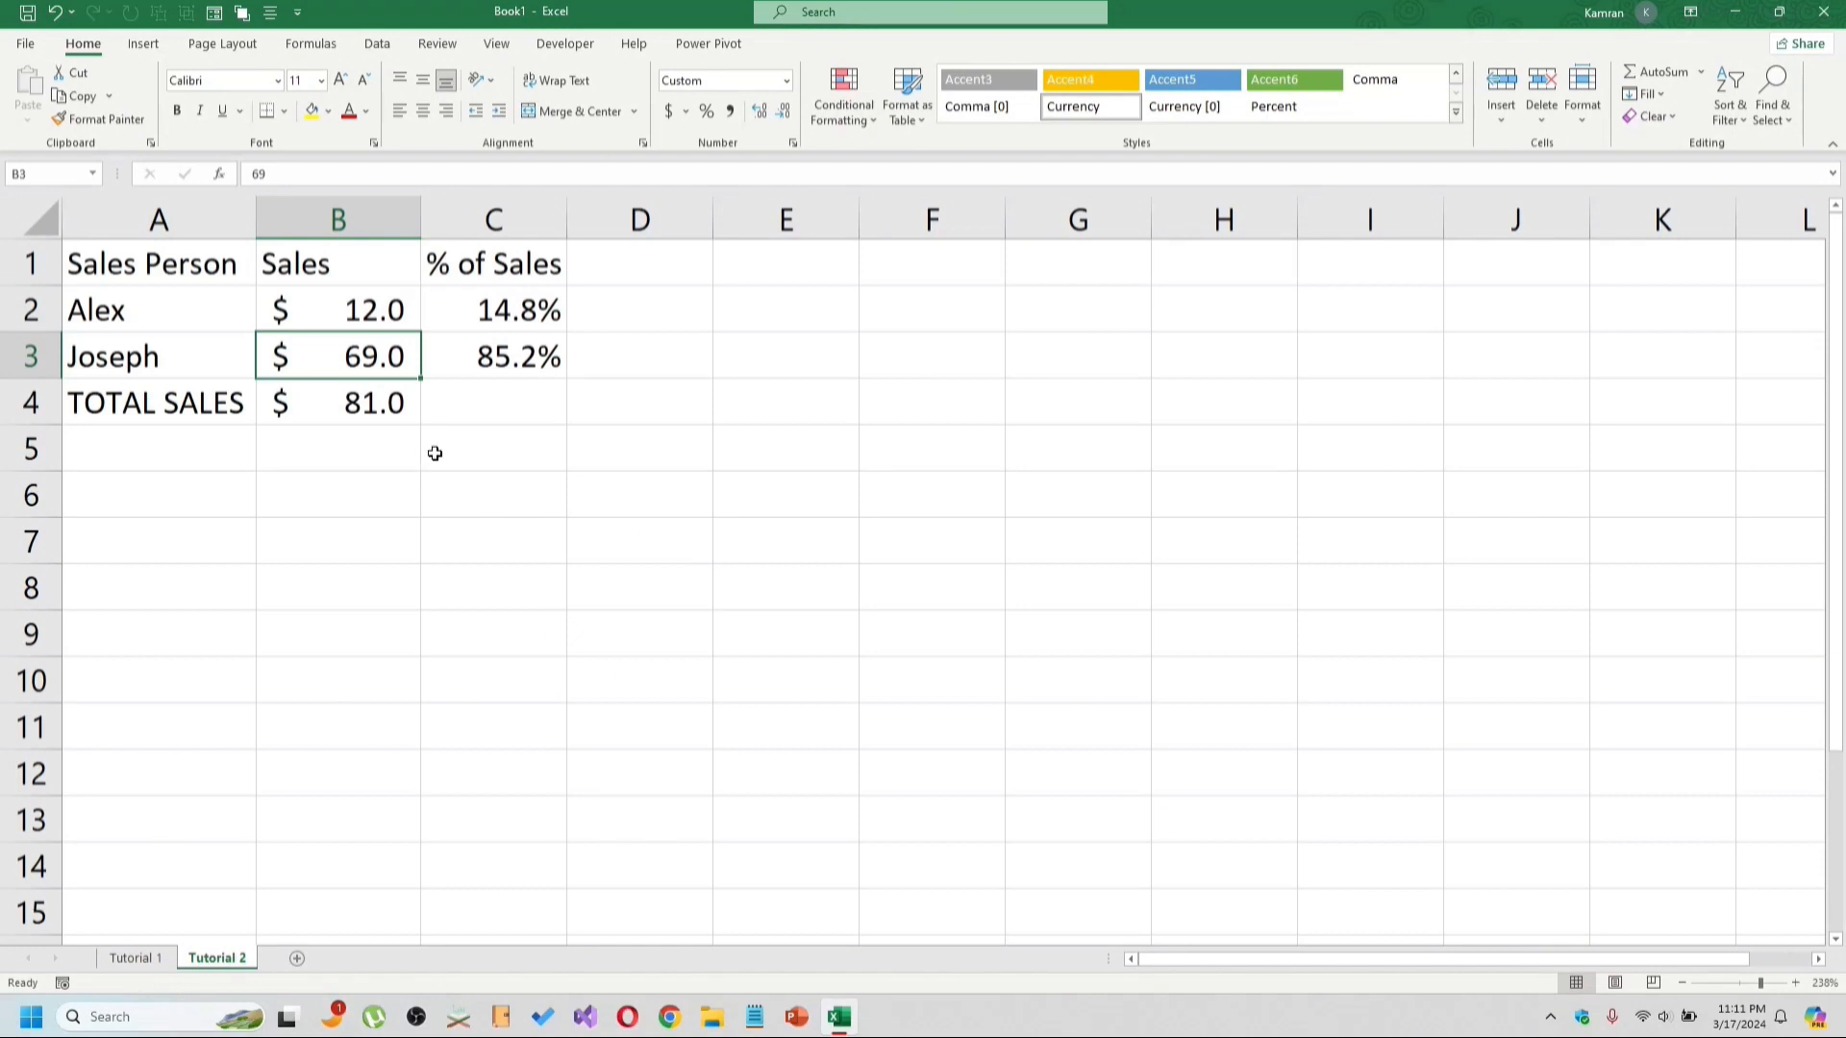
Open Save As and create a new folder named Excel Tutorials in Documents.
click(499, 438)
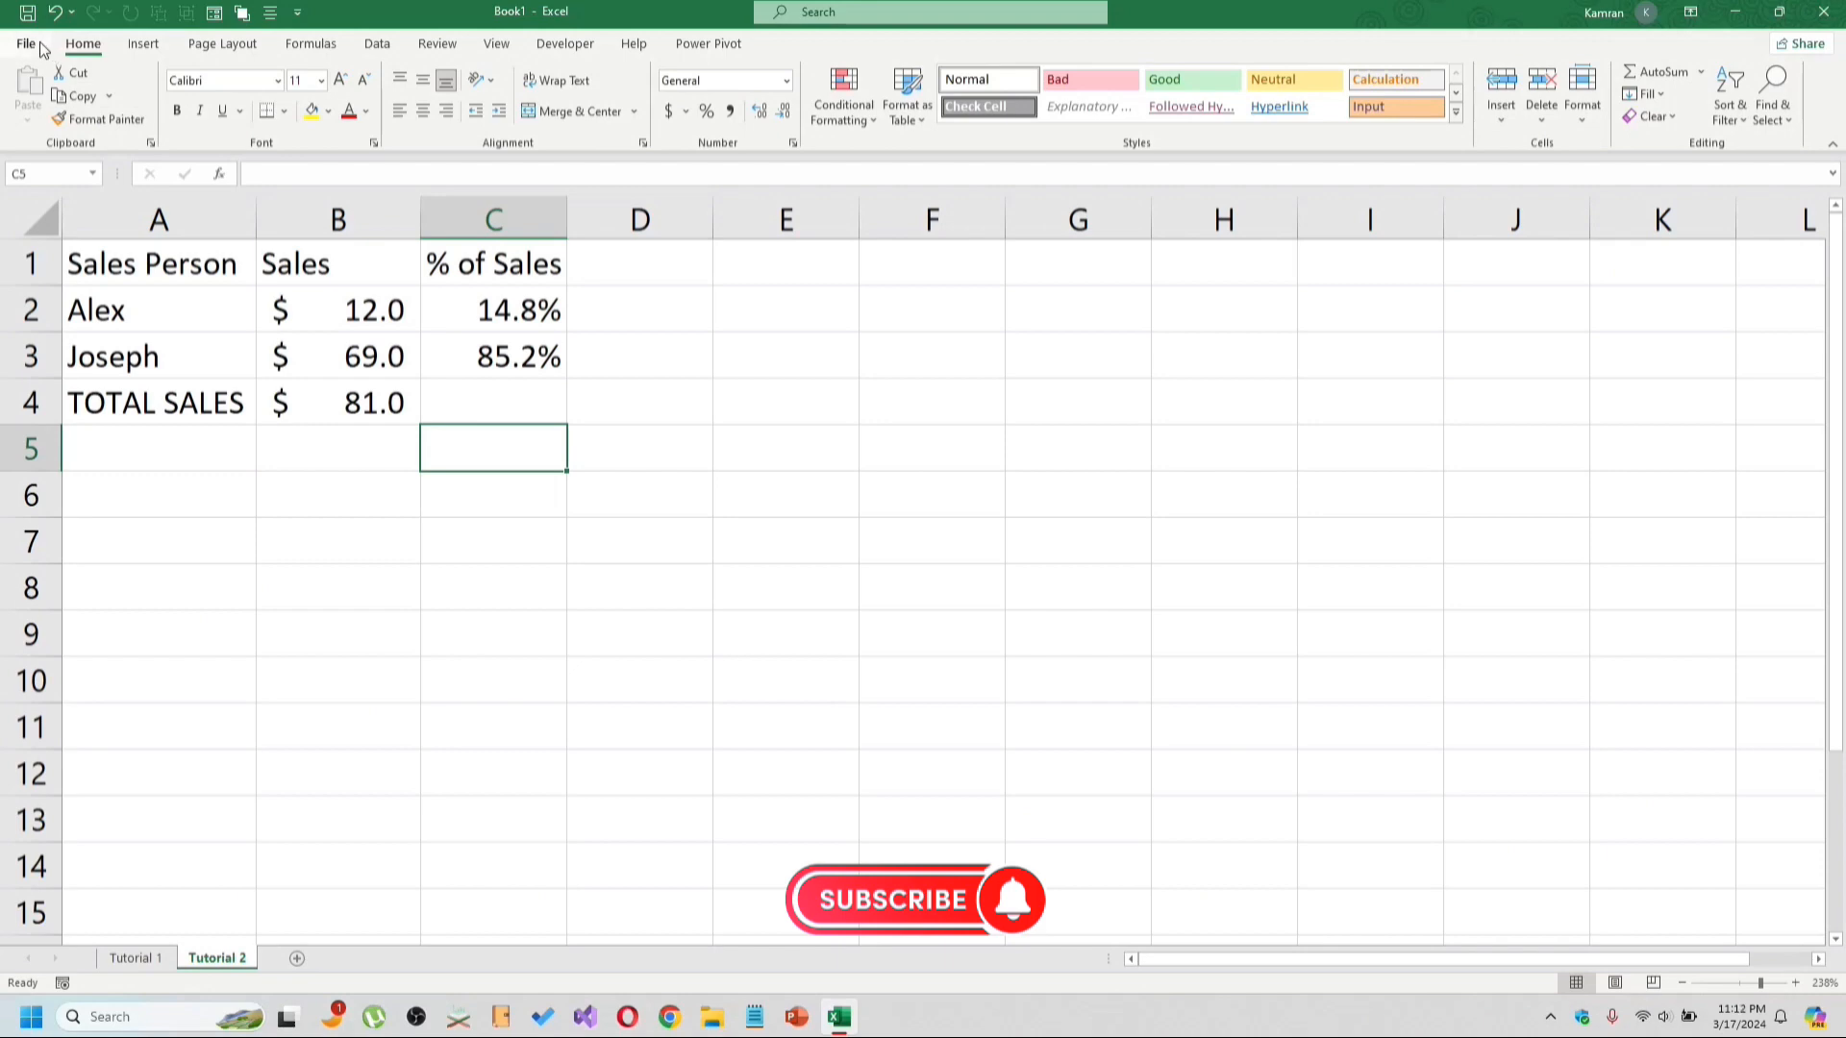
key(F12)
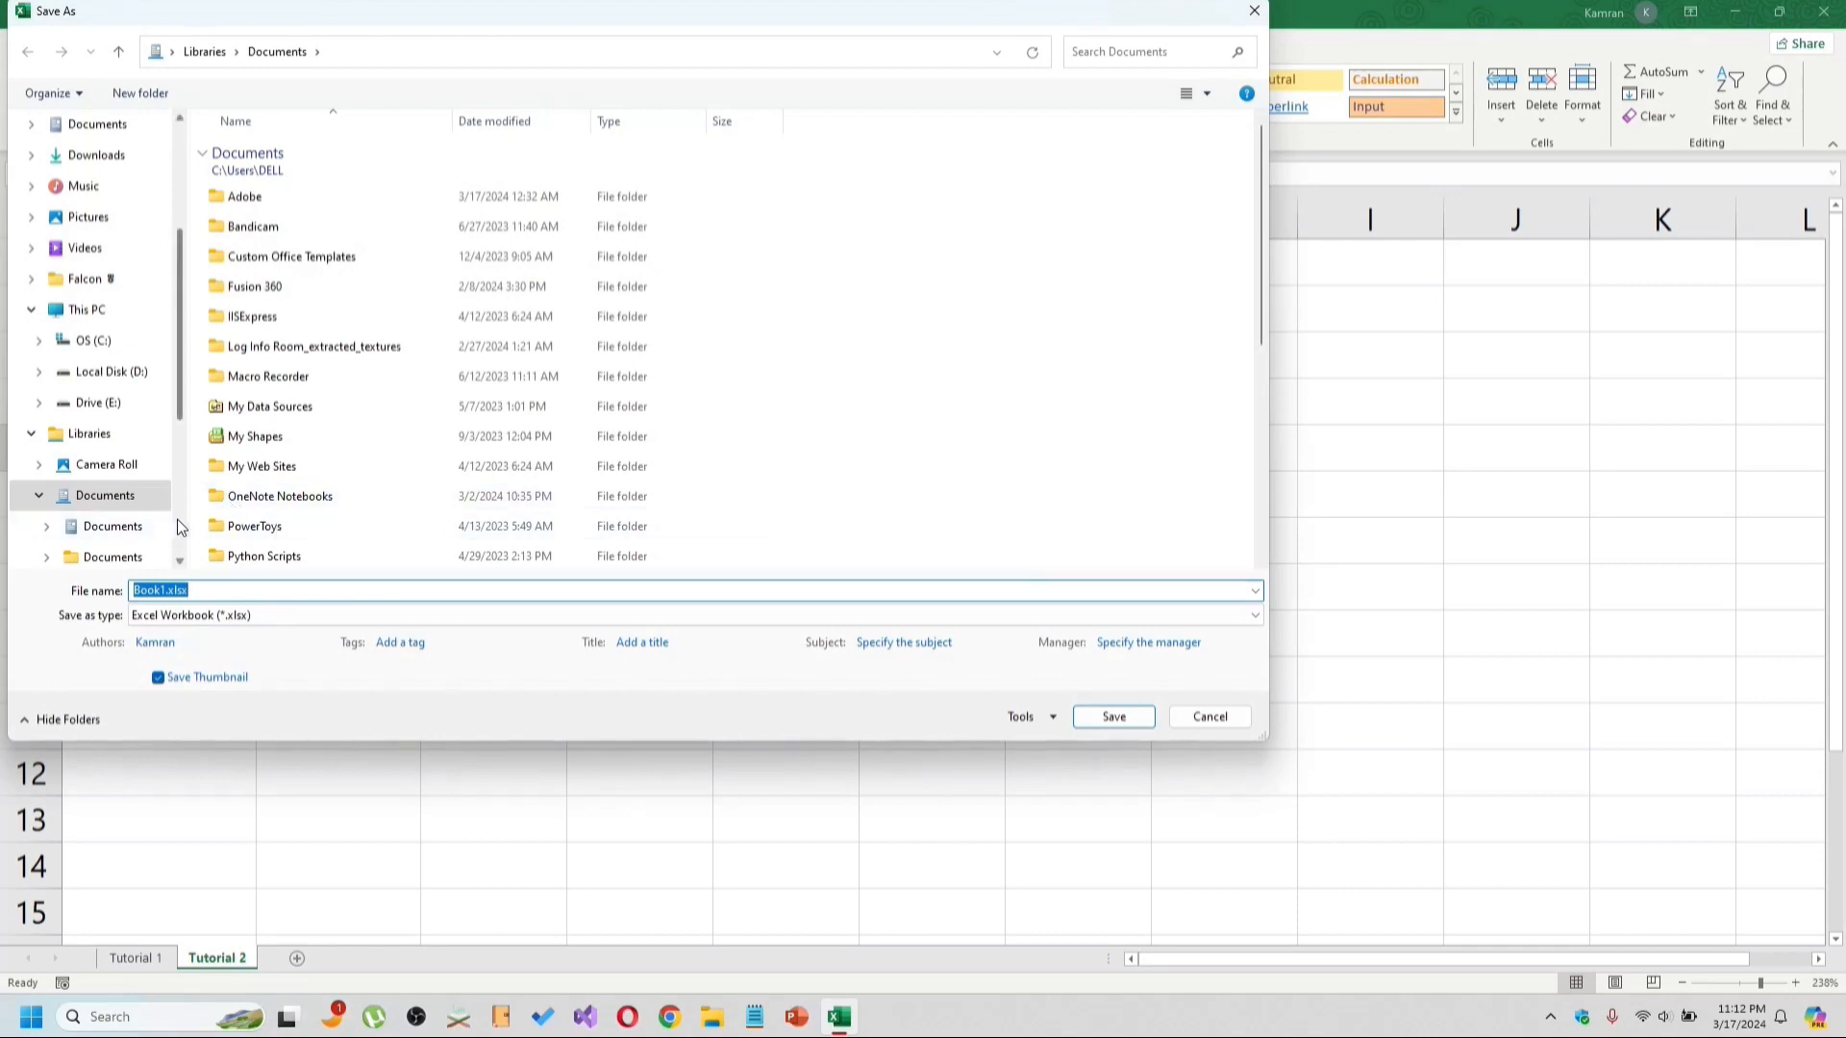
scroll(177, 524, down, 3)
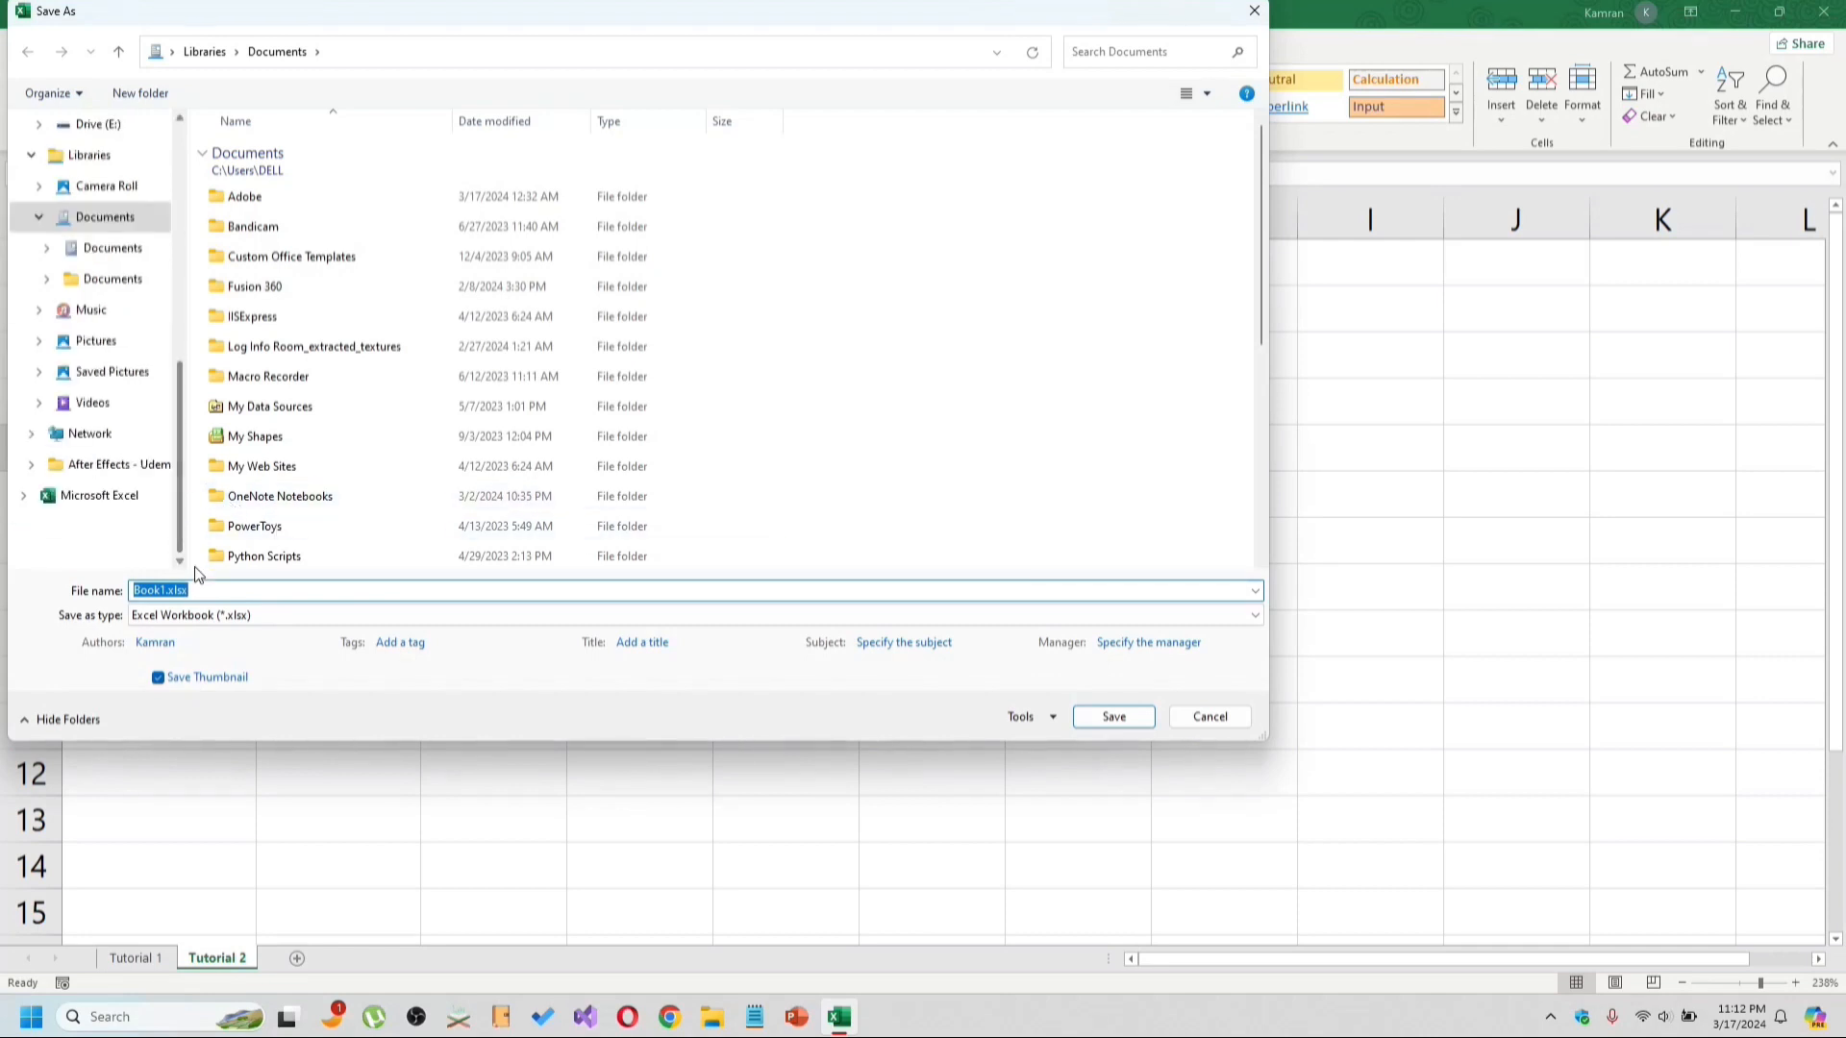
right_click(873, 356)
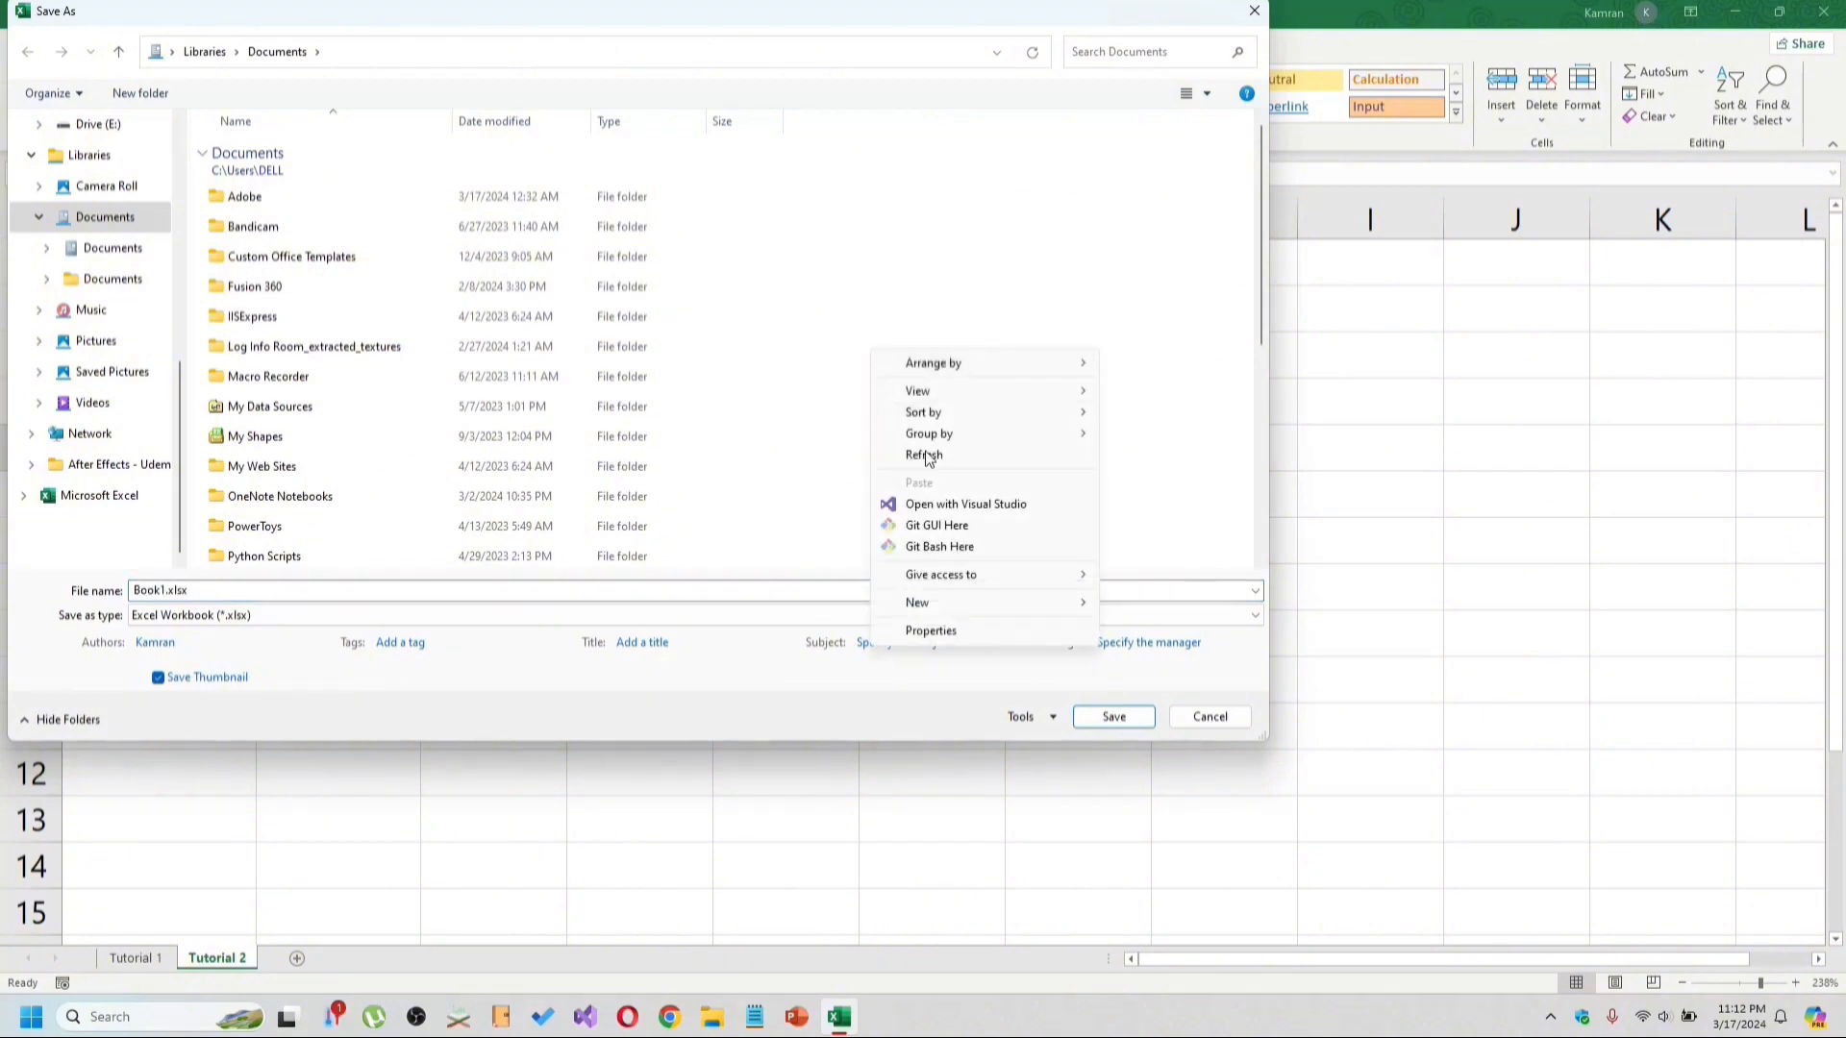
mouse_move(926, 604)
click(1147, 606)
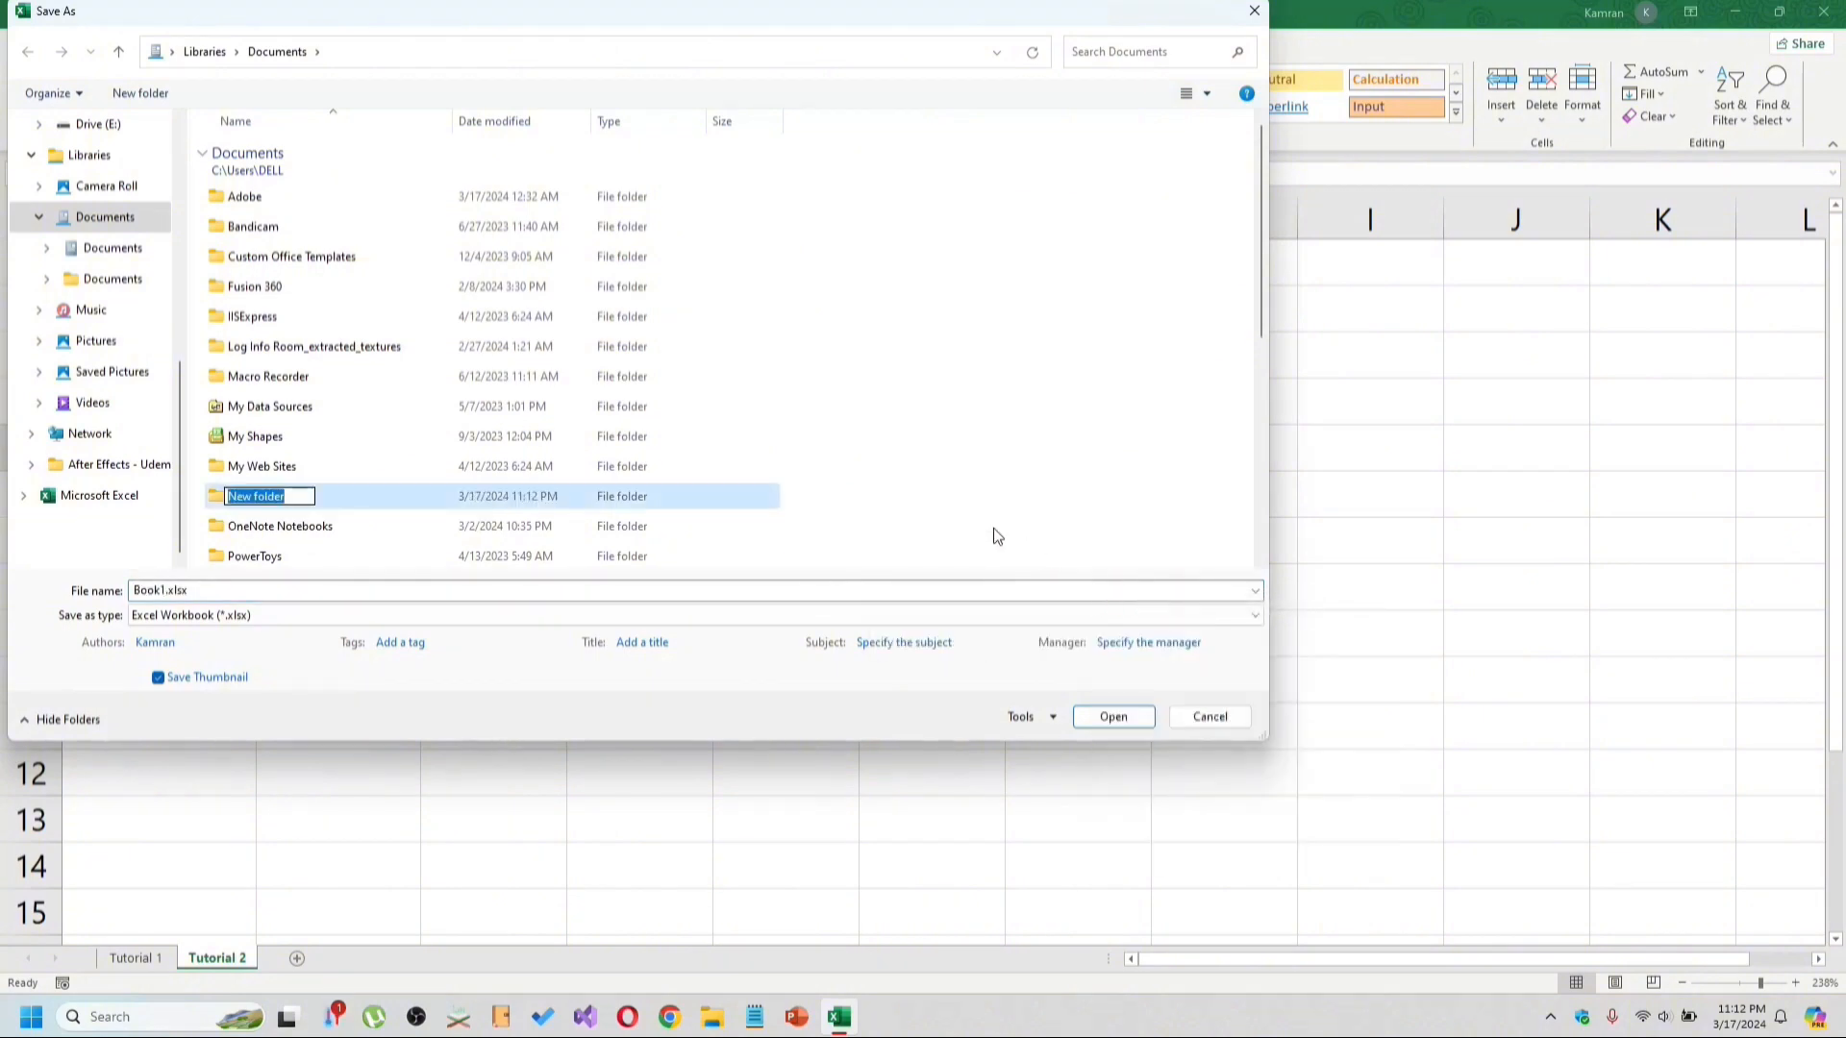
text(Excel Tutorials)
key(Return)
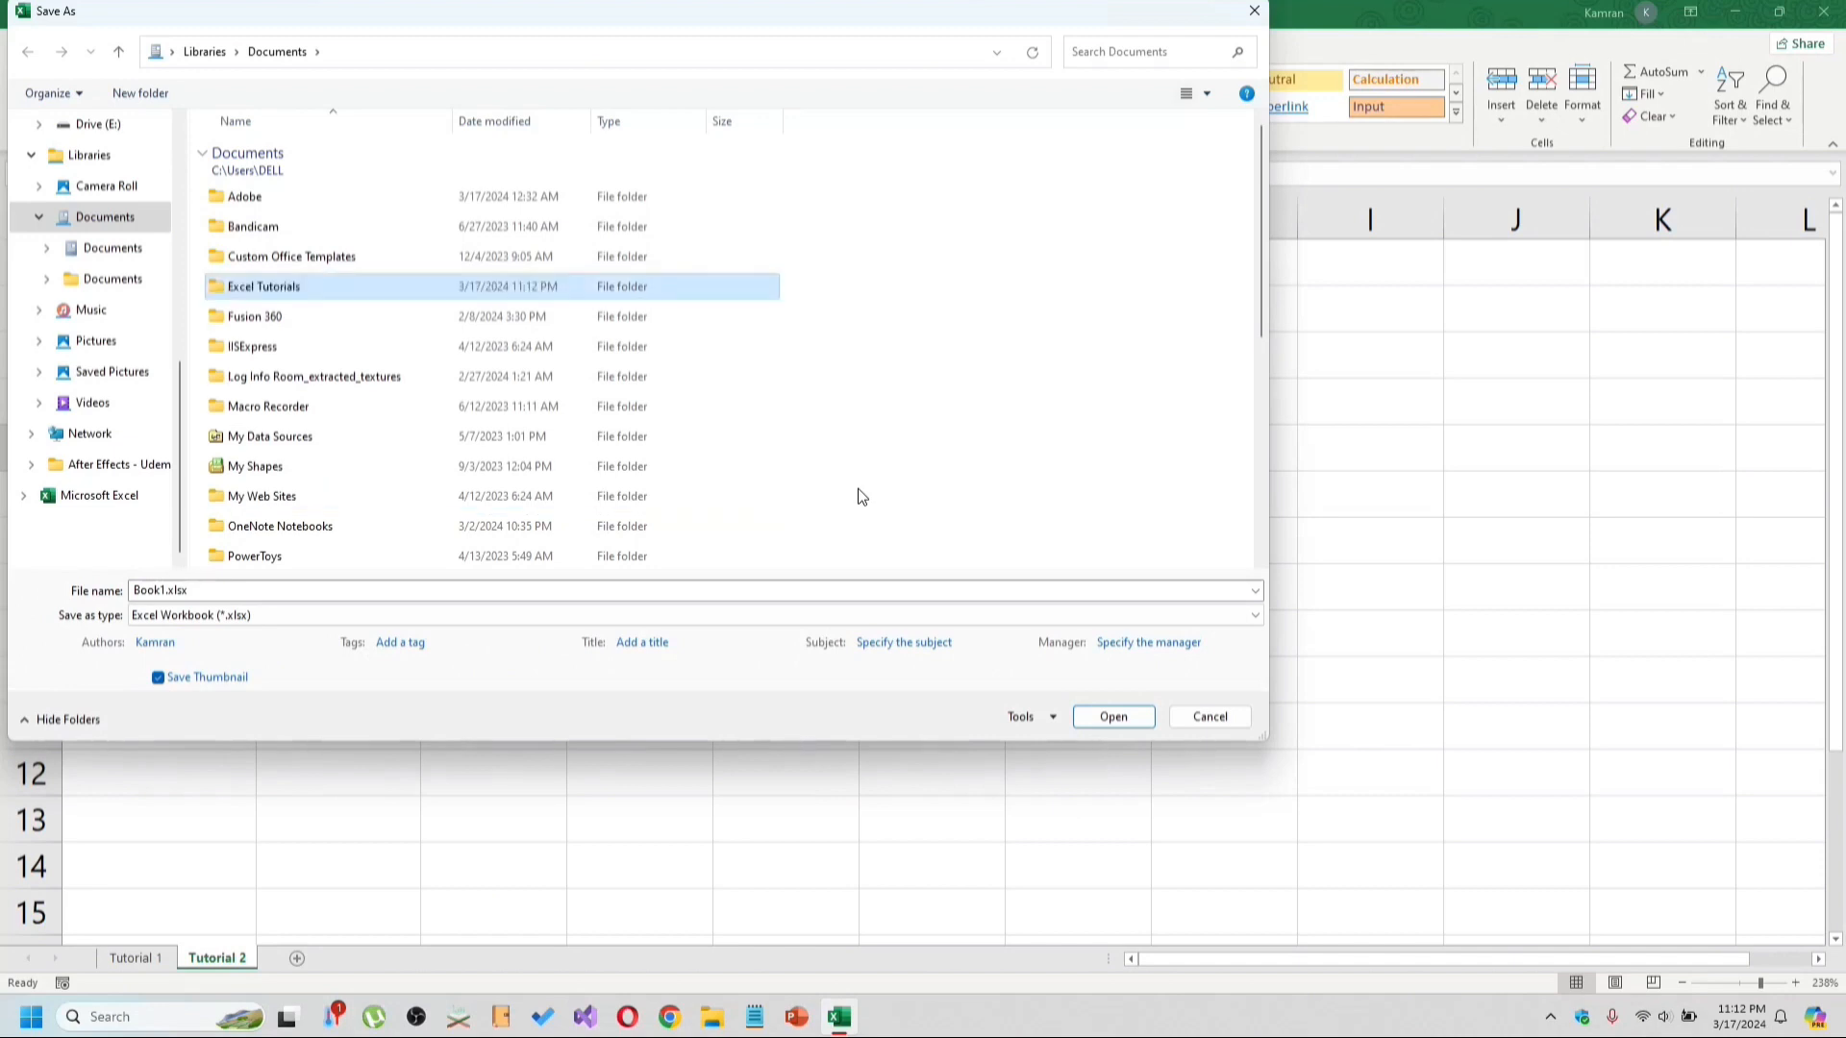
Save the workbook under the file name Tutorial 1.
click(205, 590)
text(Tutorial 1)
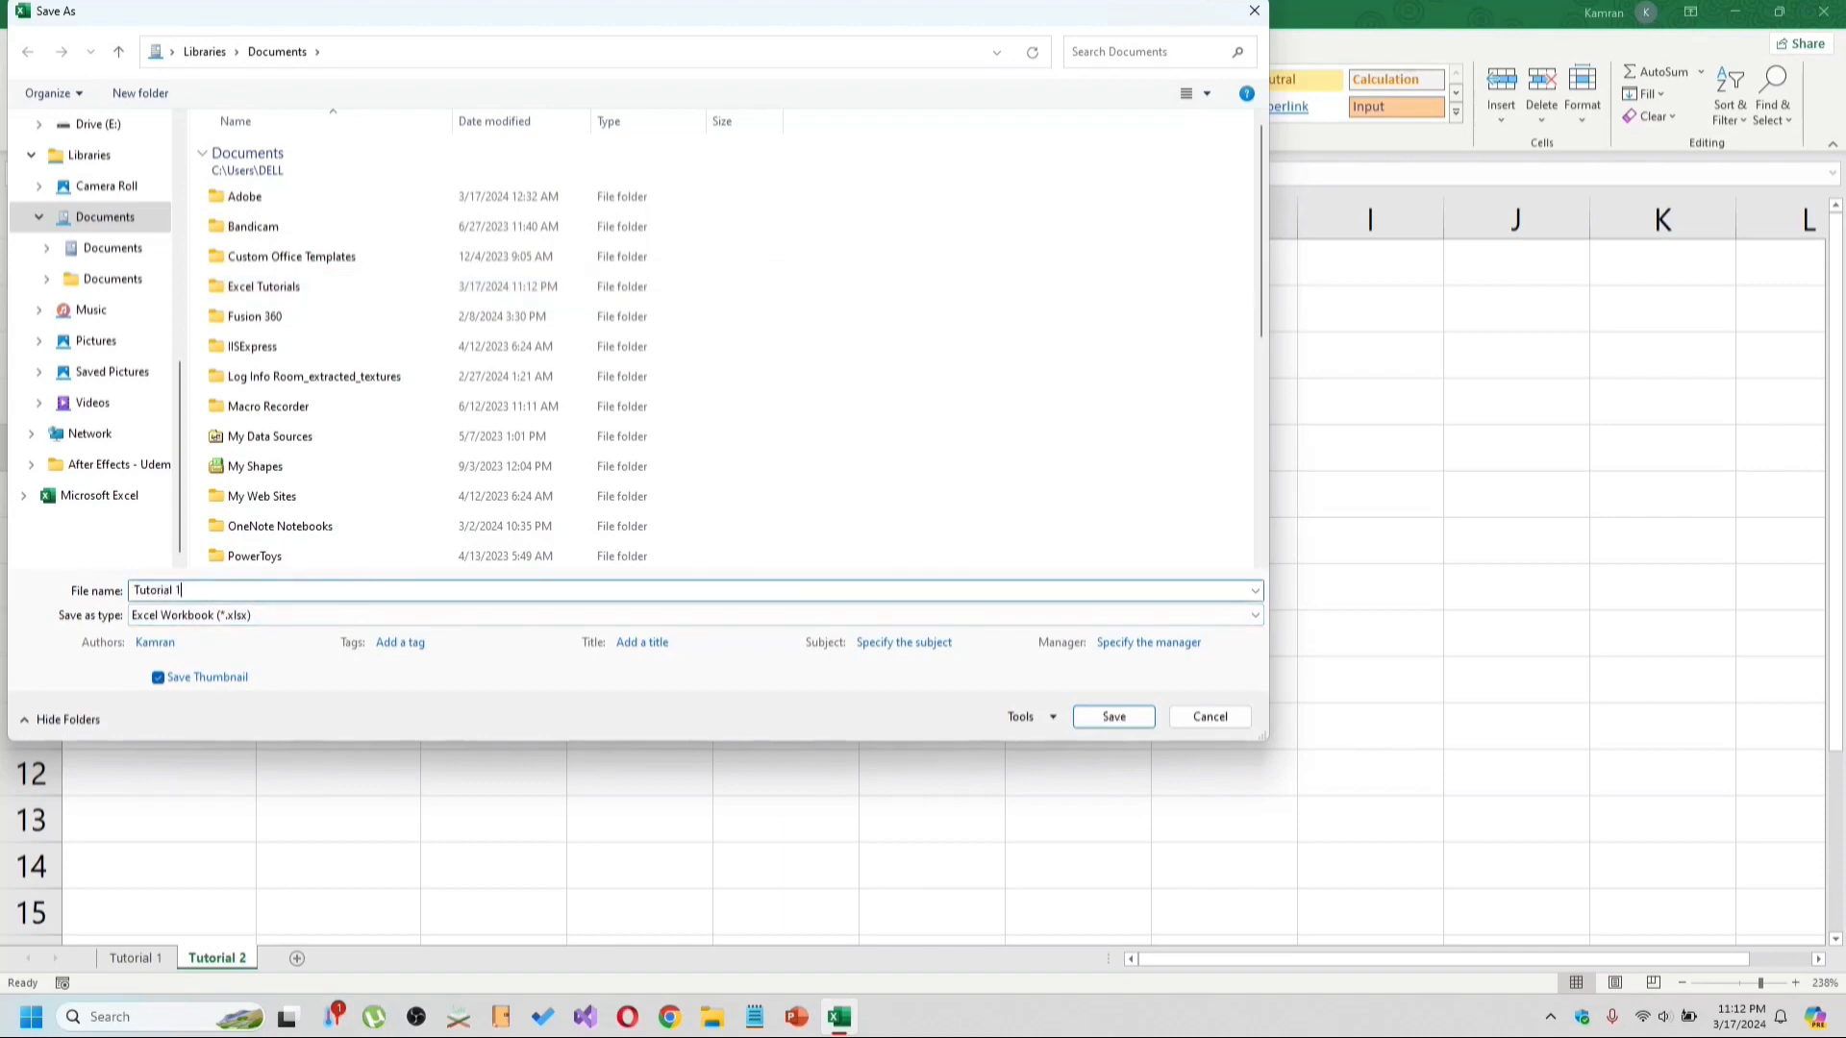
key(Return)
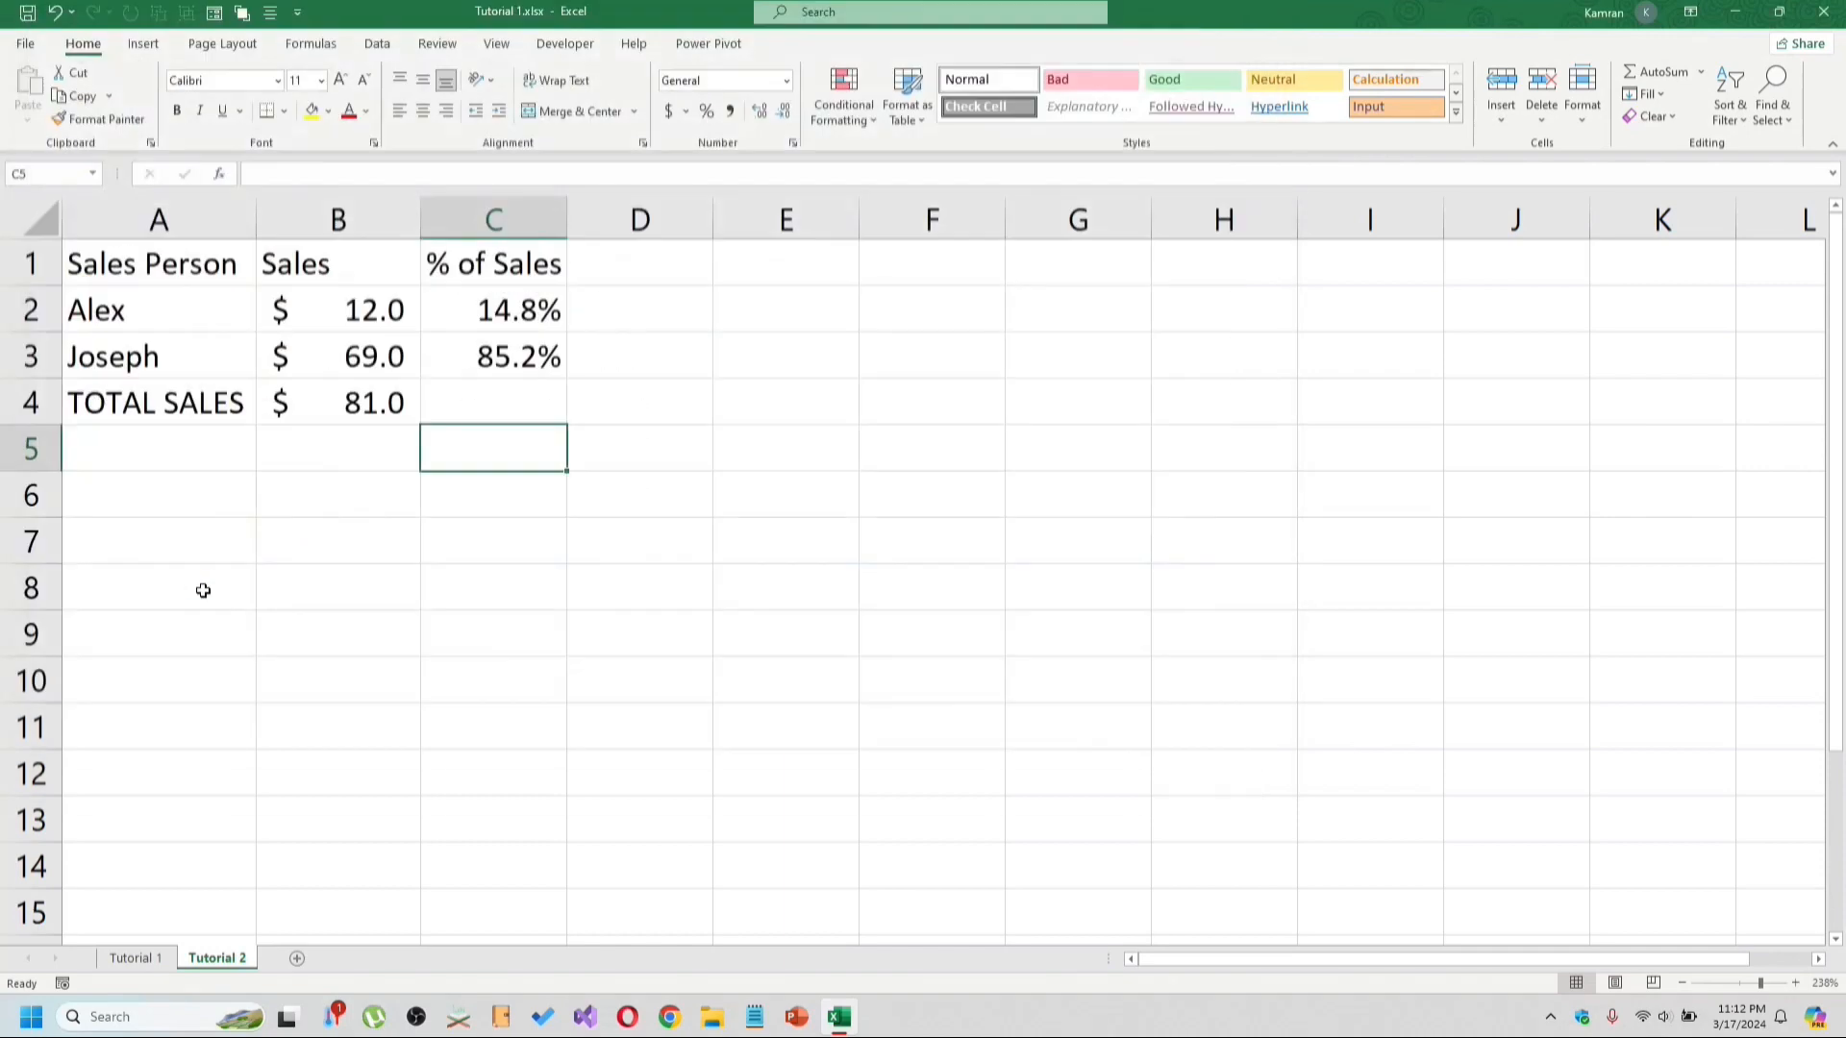